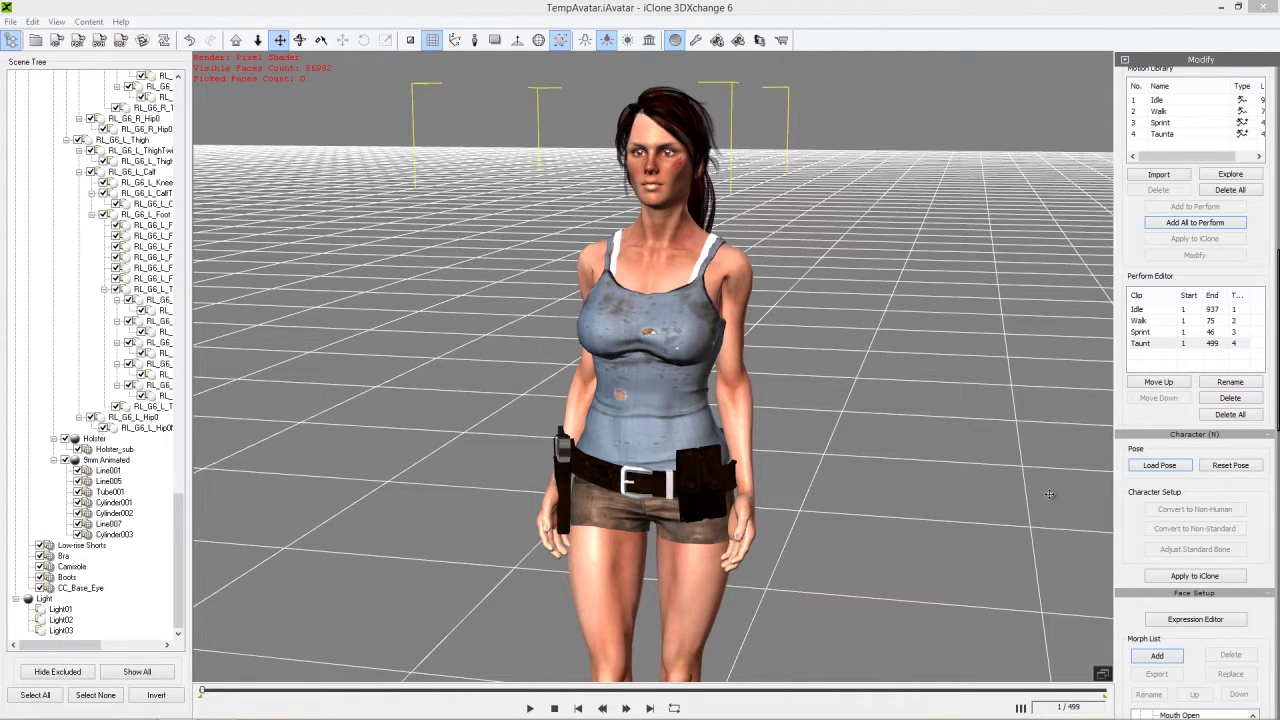
Play the Taunt clip on the character, pause it partway and inspect the figure from closer and farther.
left_click_drag(729, 348, 738, 372)
right_click_drag(845, 471, 811, 446)
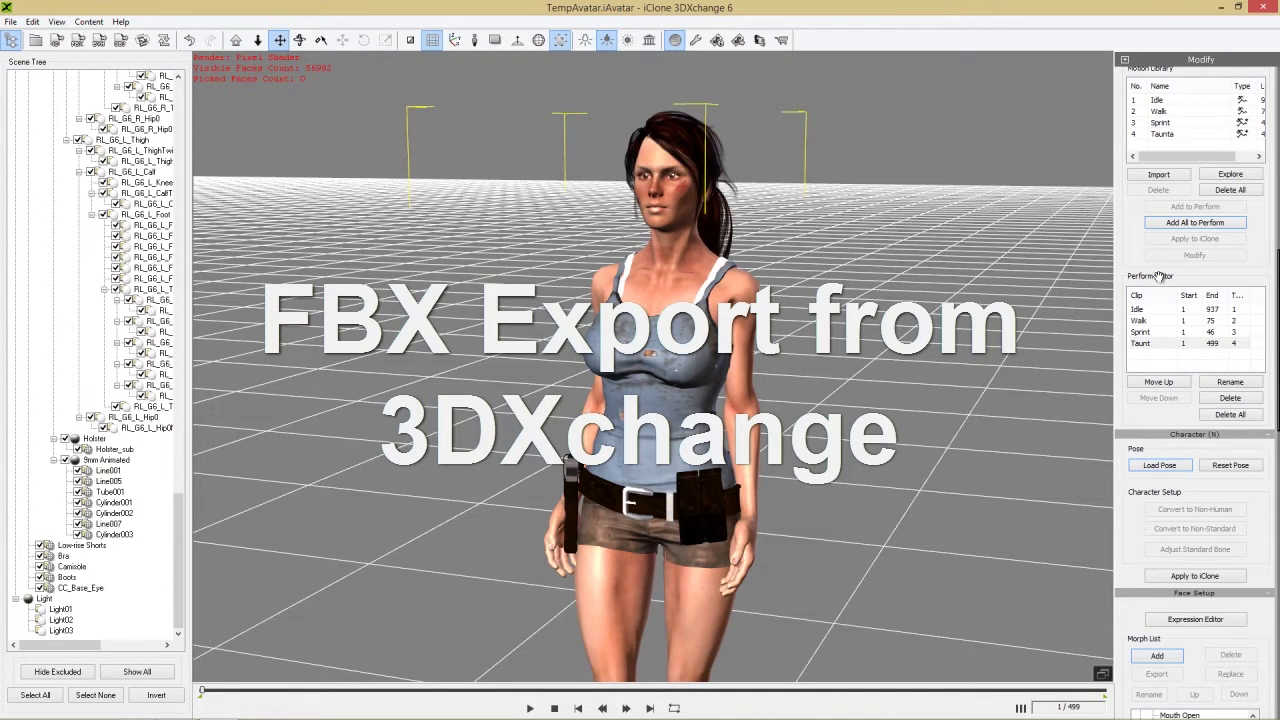
left_click(1142, 342)
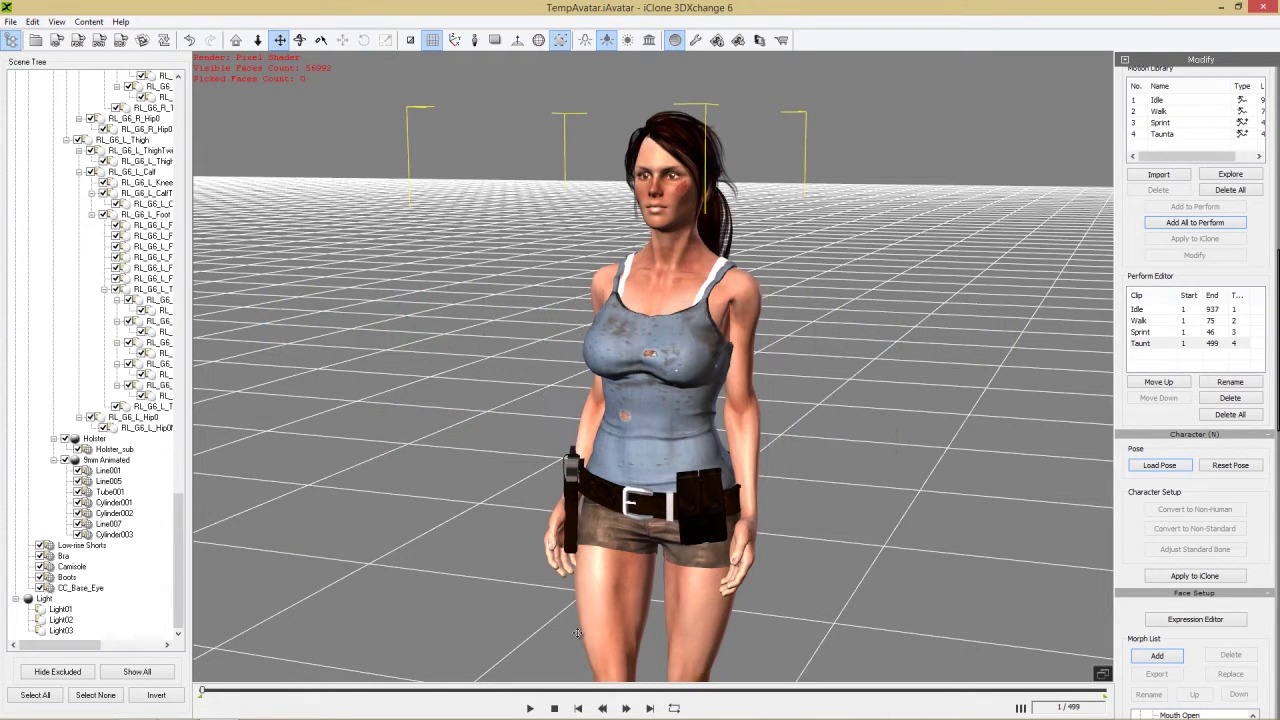
left_click(531, 708)
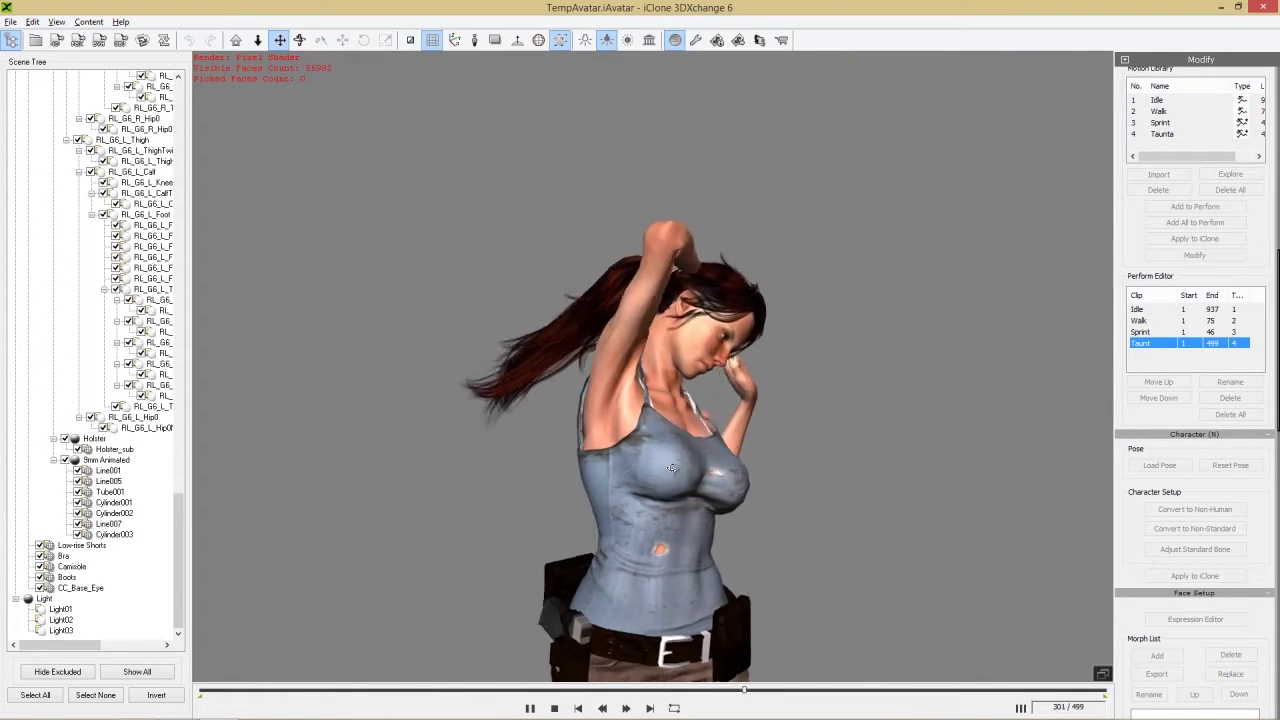
key("space")
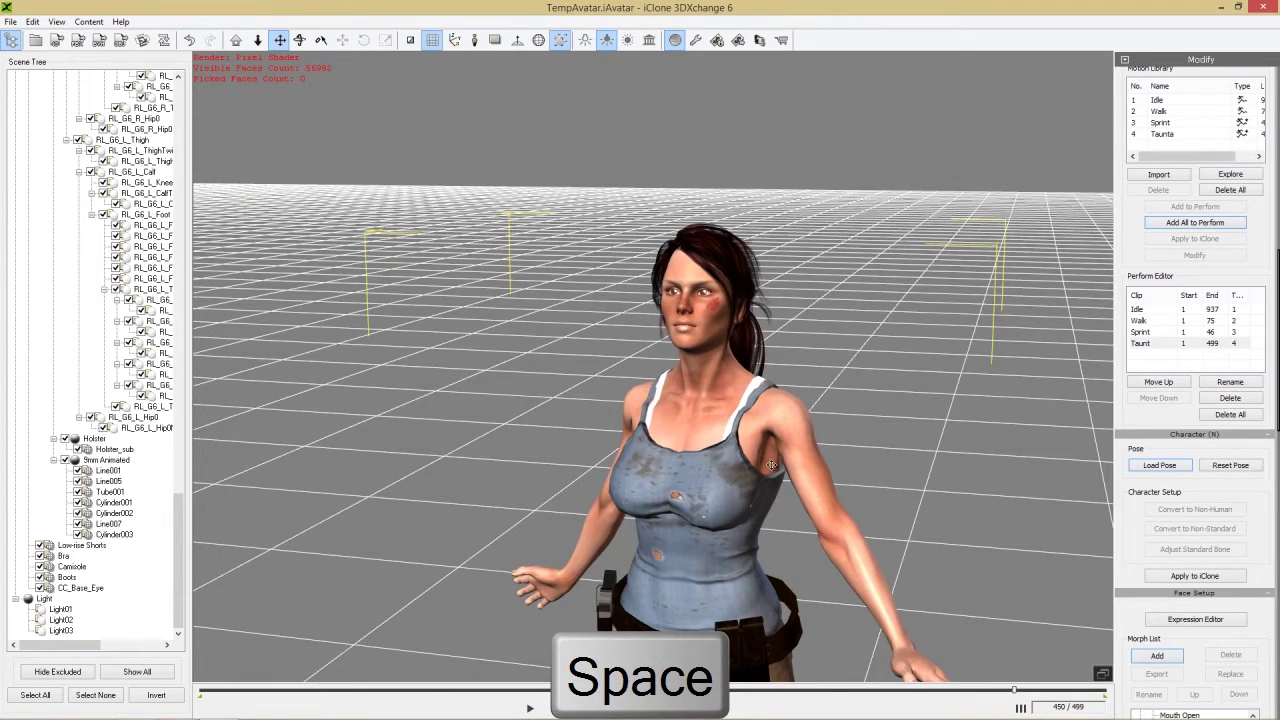
left_click_drag(779, 495, 749, 370)
scroll(748, 371, "down", 5)
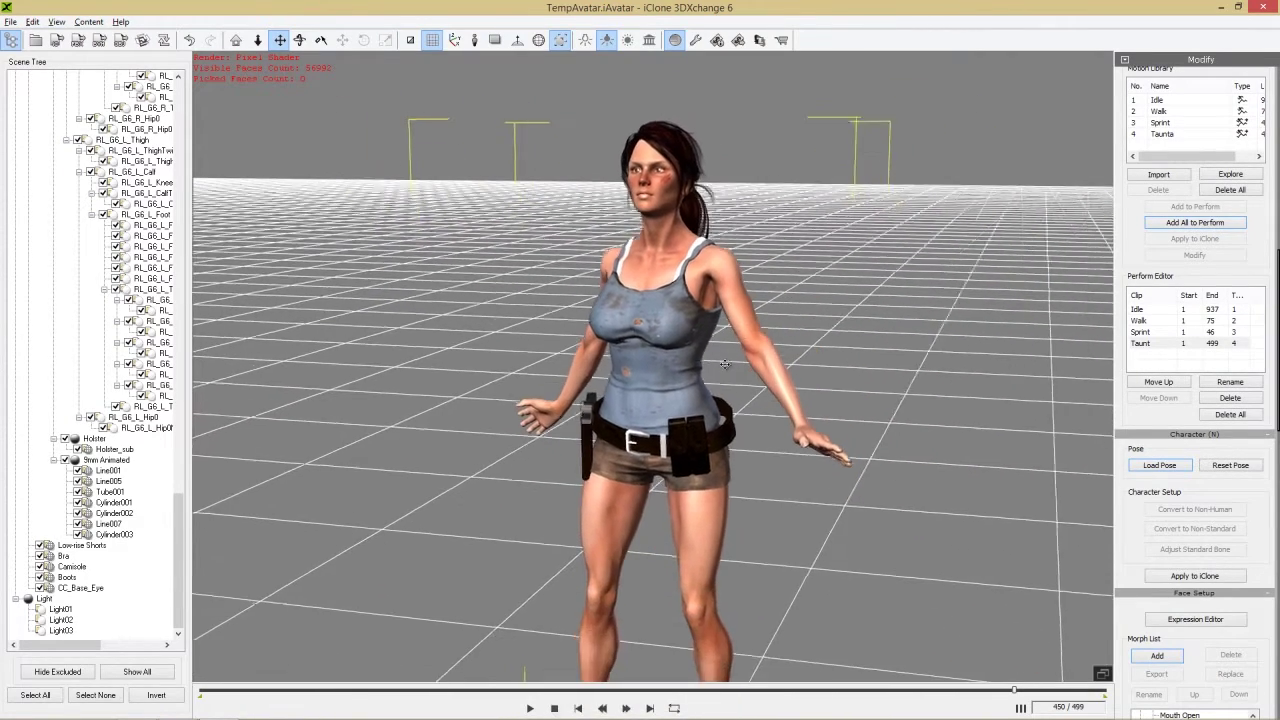
scroll(691, 369, "up", 4)
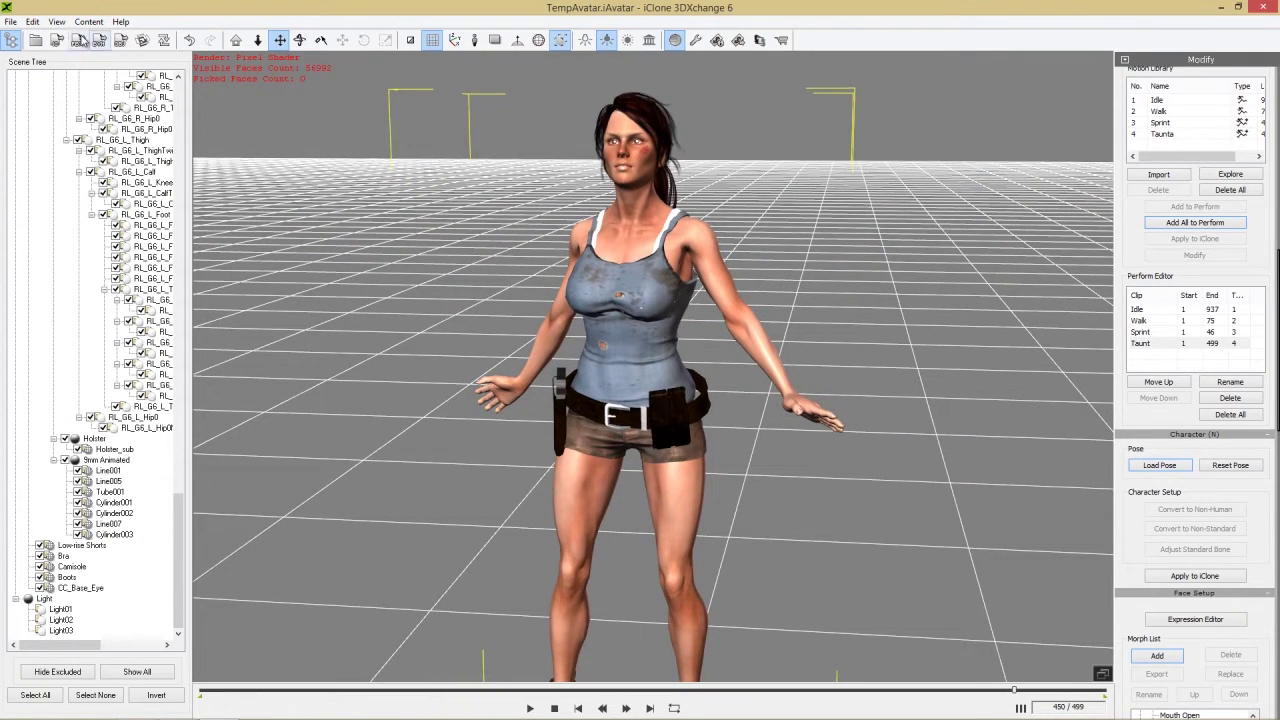
Set up an FBX export with the file name Tomb Lady and the GameEngine_Unreal target tool preset.
left_click(78, 41)
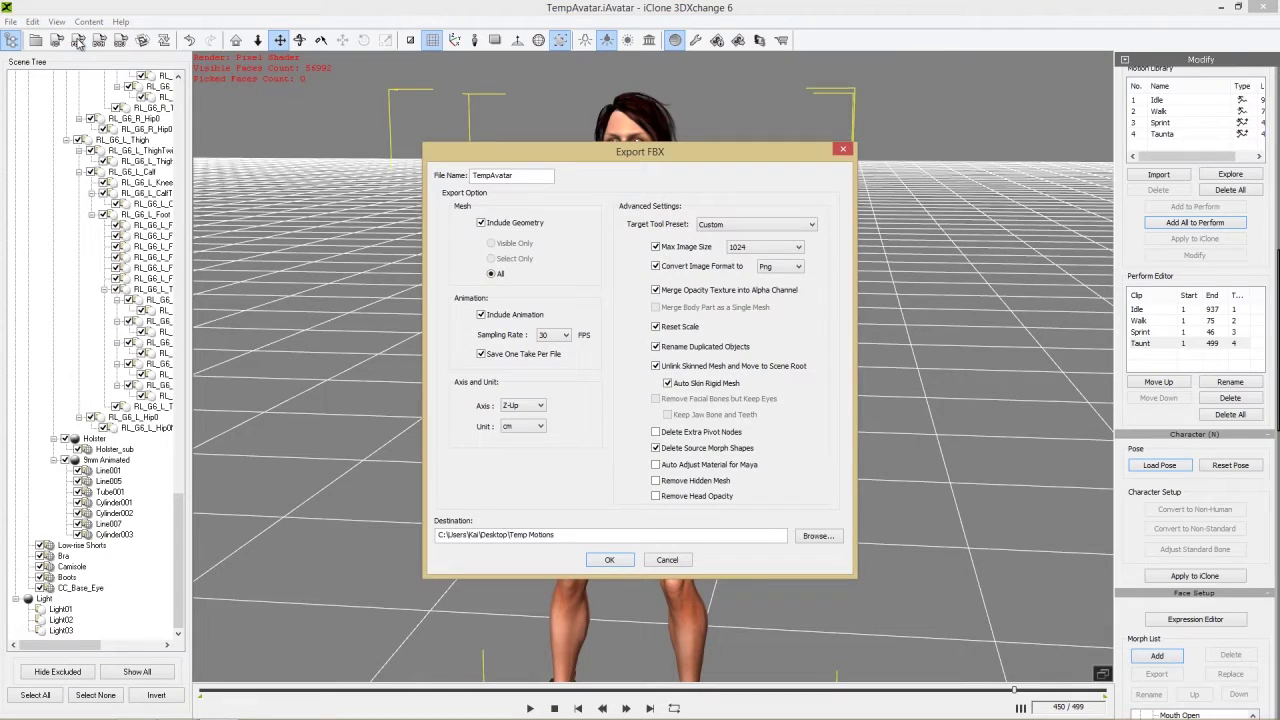
left_click_drag(503, 176, 472, 176)
type("Tomb Lady")
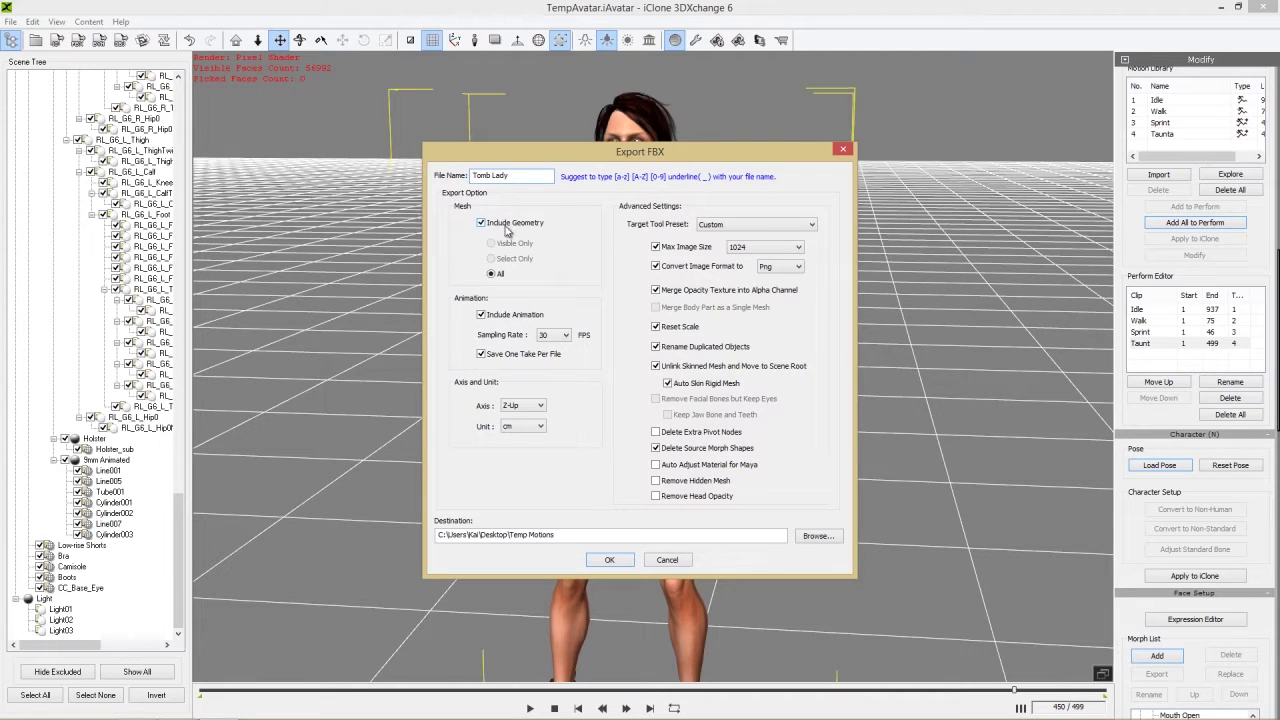
left_click(743, 225)
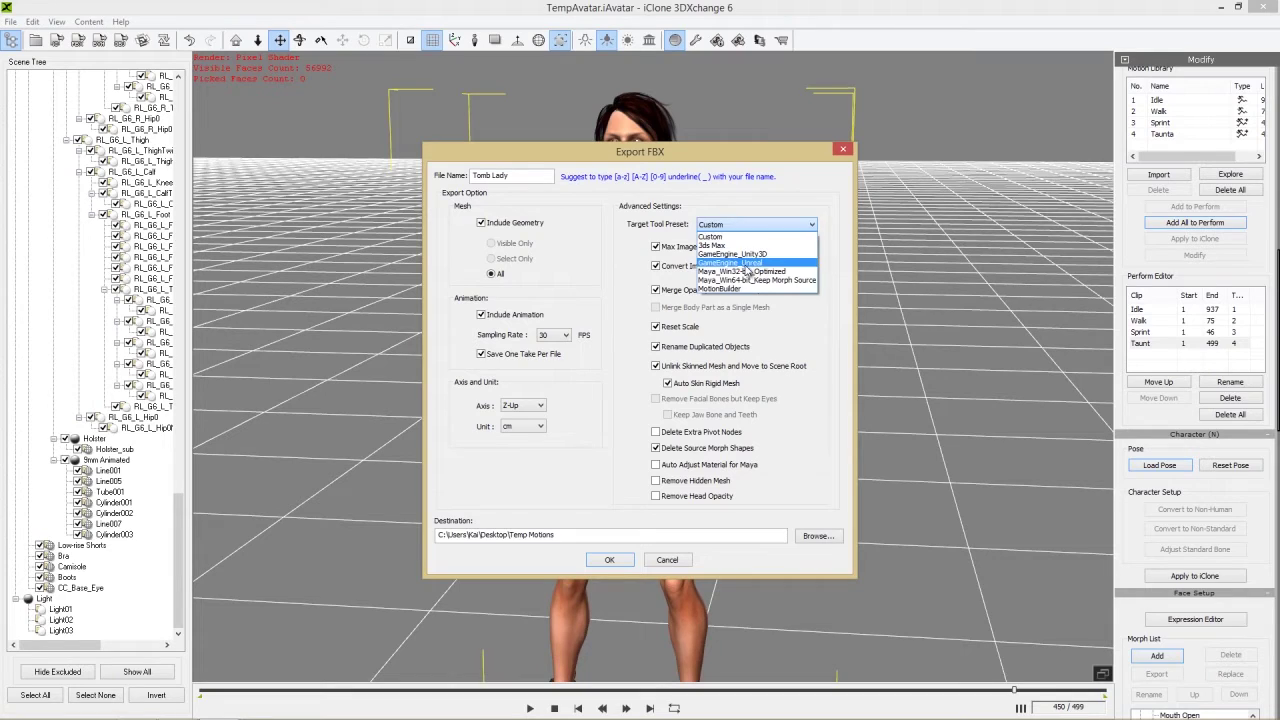
left_click(745, 264)
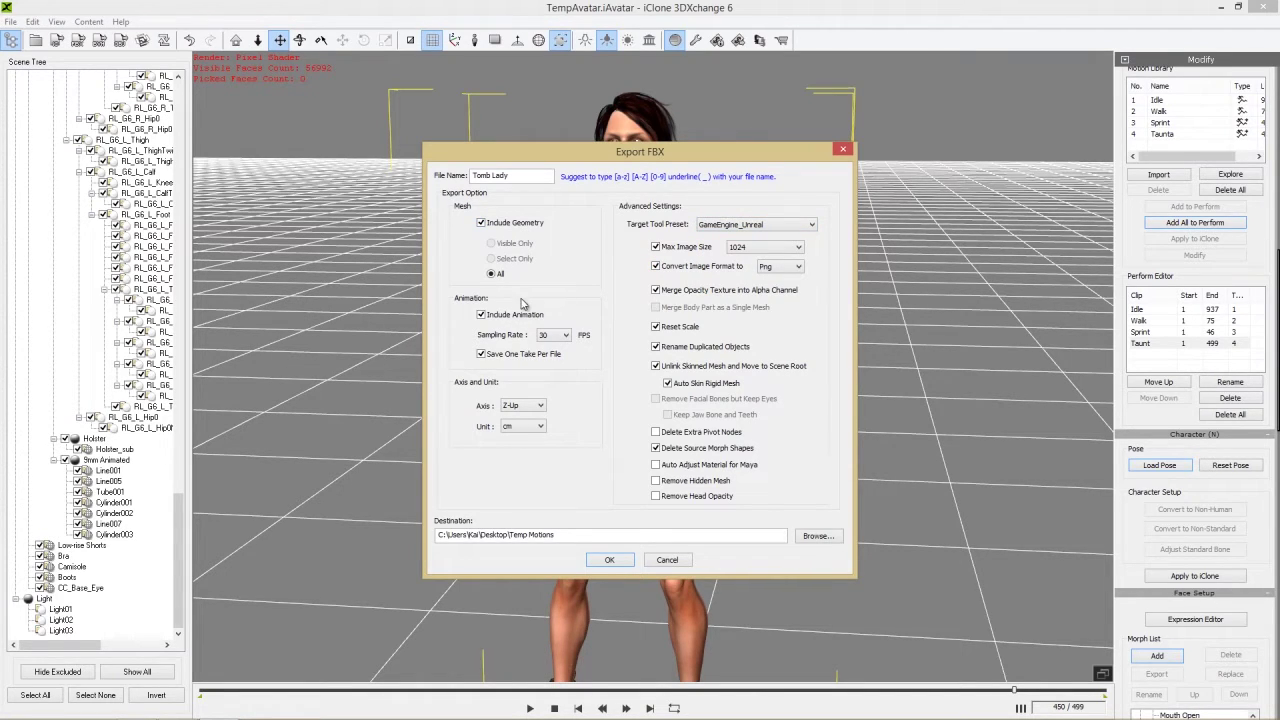
Exclude animation from the export and save the character FBX to the Temp Motions folder.
left_click(482, 315)
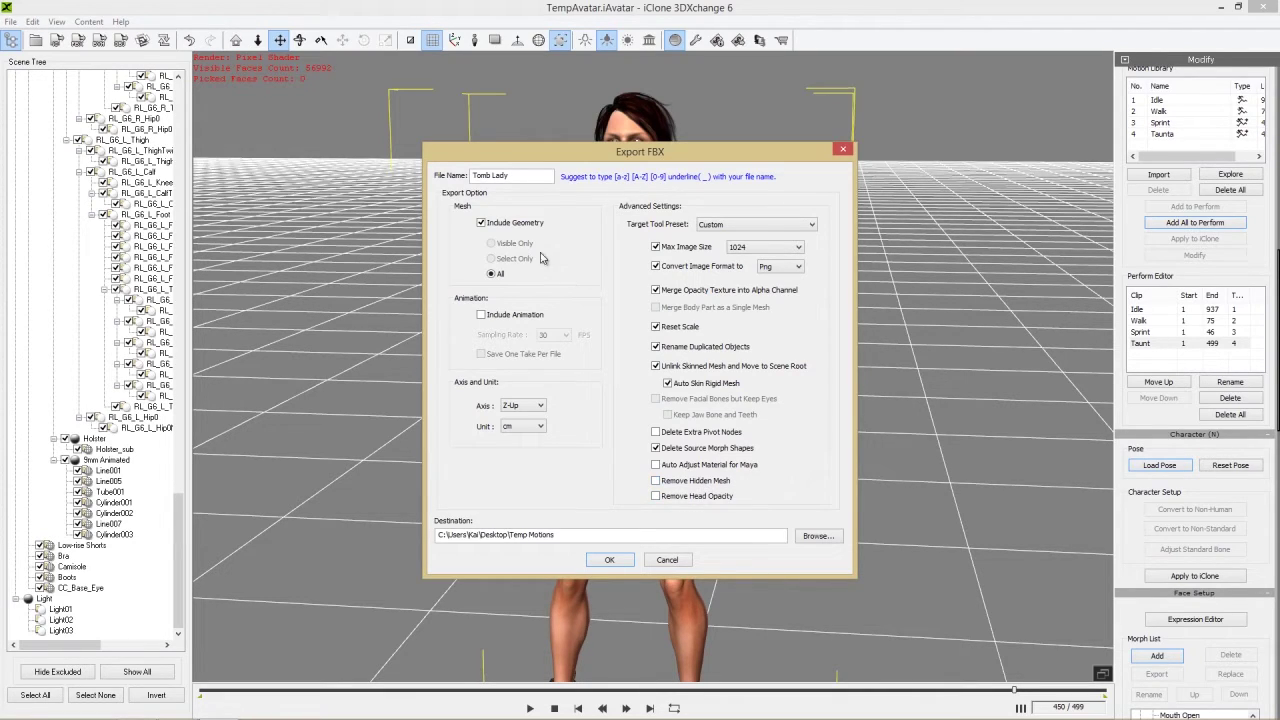
left_click(513, 179)
left_click(610, 560)
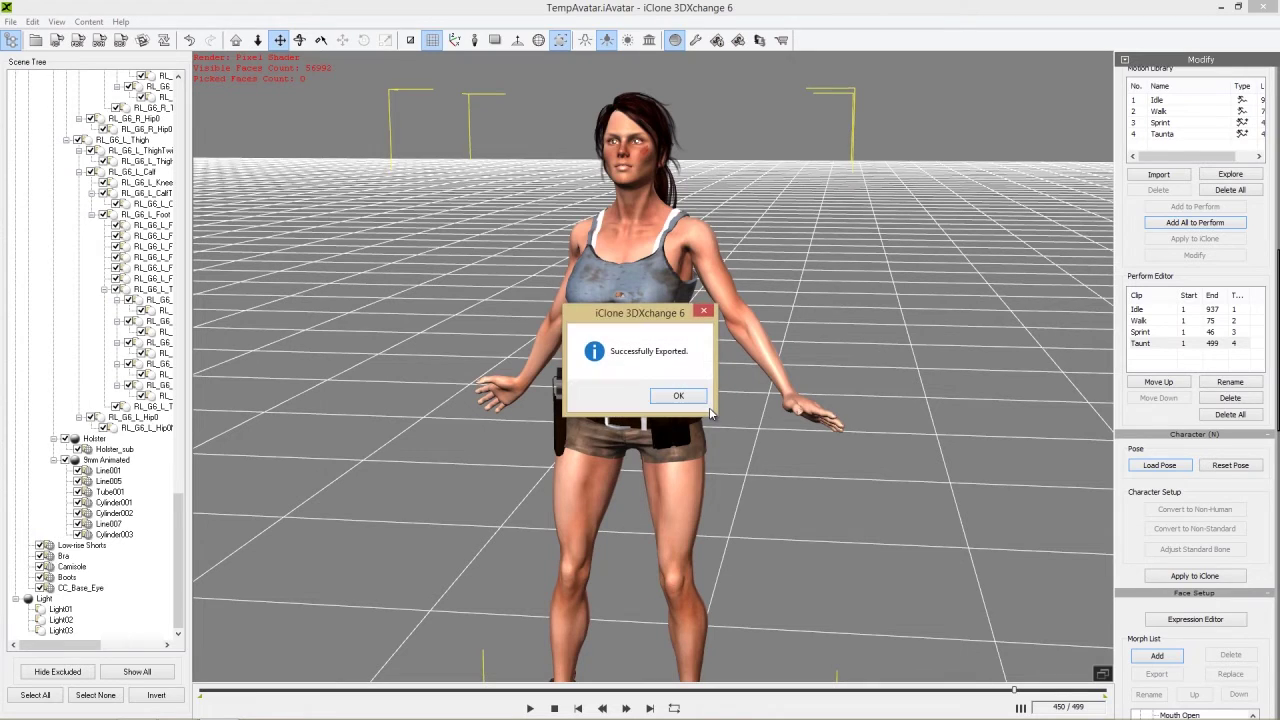
left_click(678, 396)
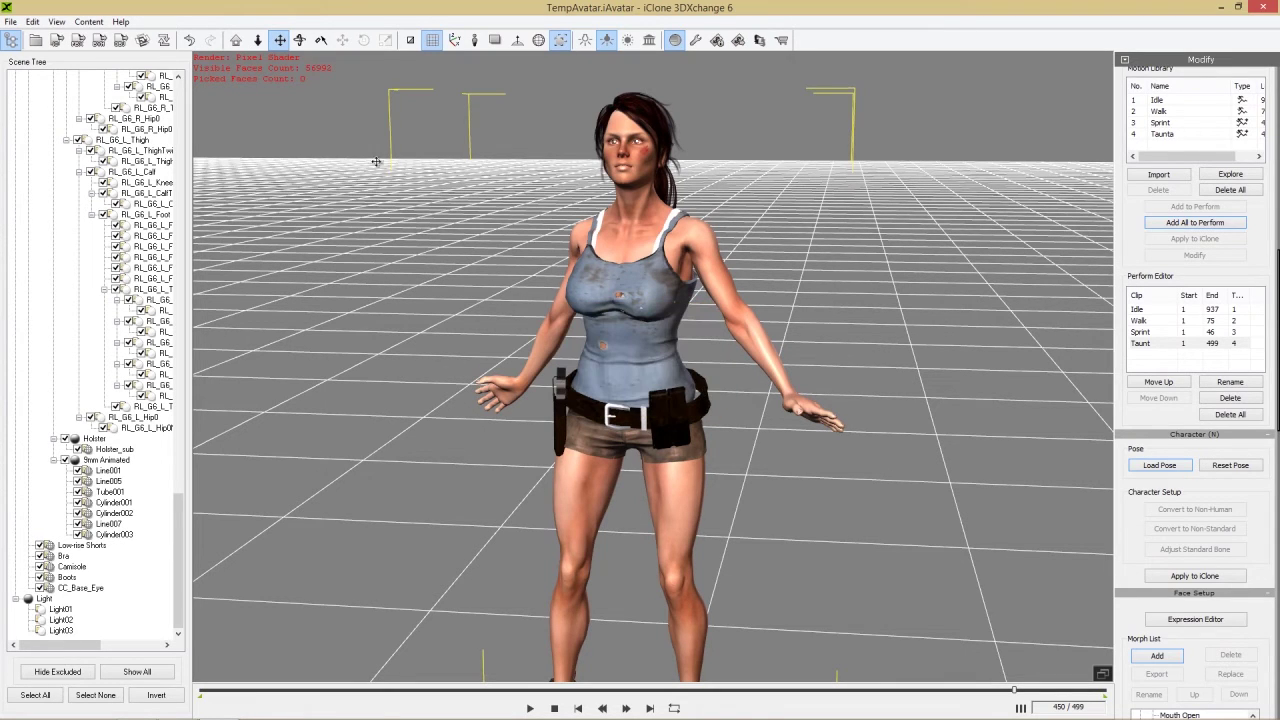
Export the character to FBX again as Tomb Lady, this time including animation with one take saved per file.
left_click(78, 42)
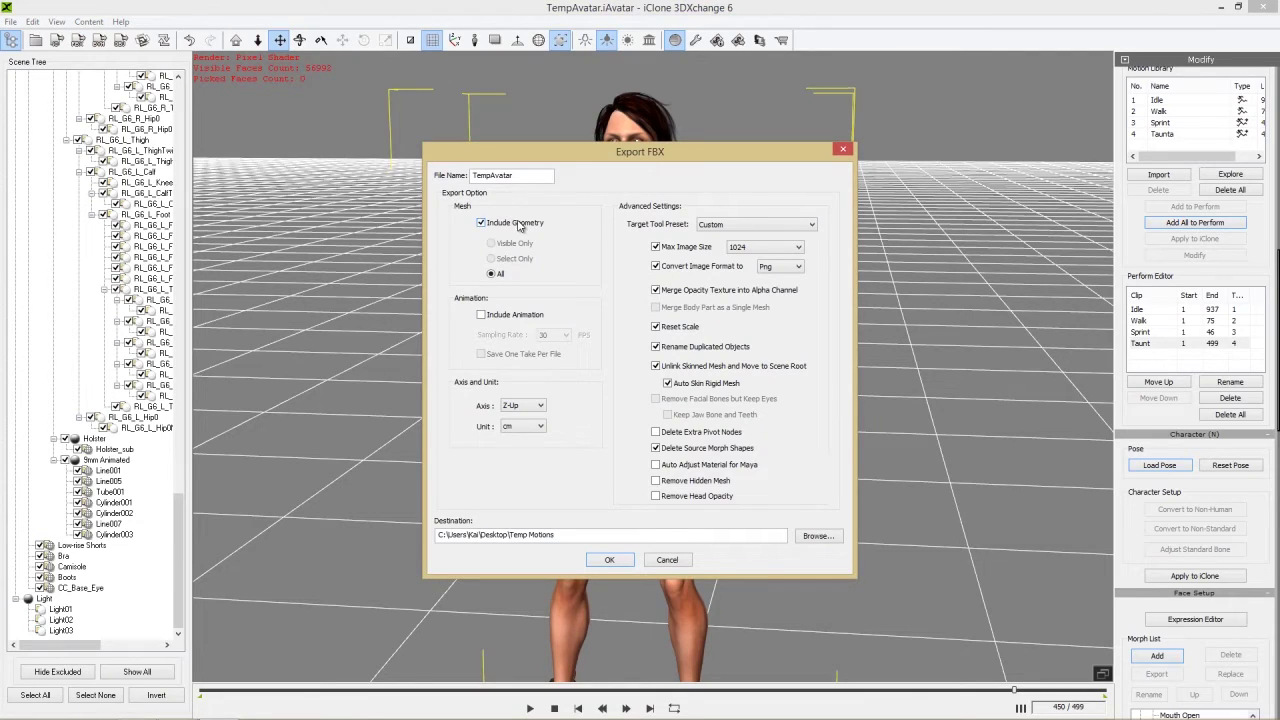
left_click(518, 316)
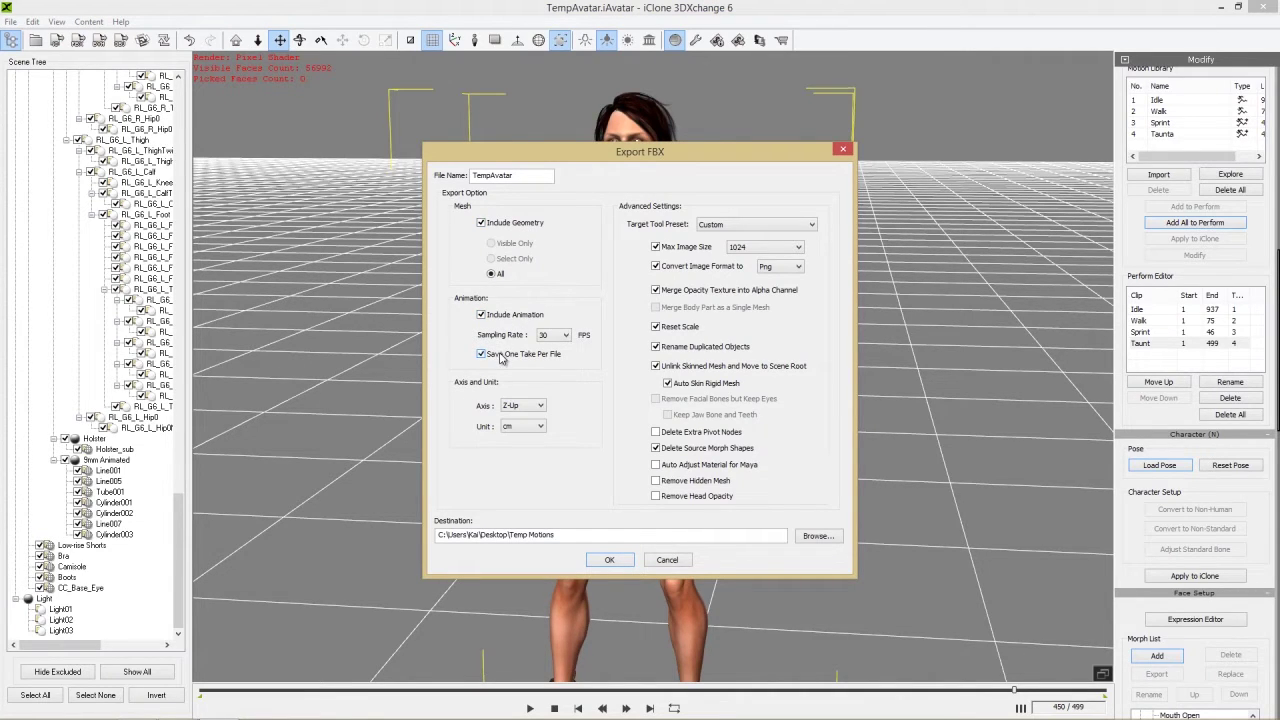
left_click_drag(524, 175, 472, 175)
type("TOmb Lady")
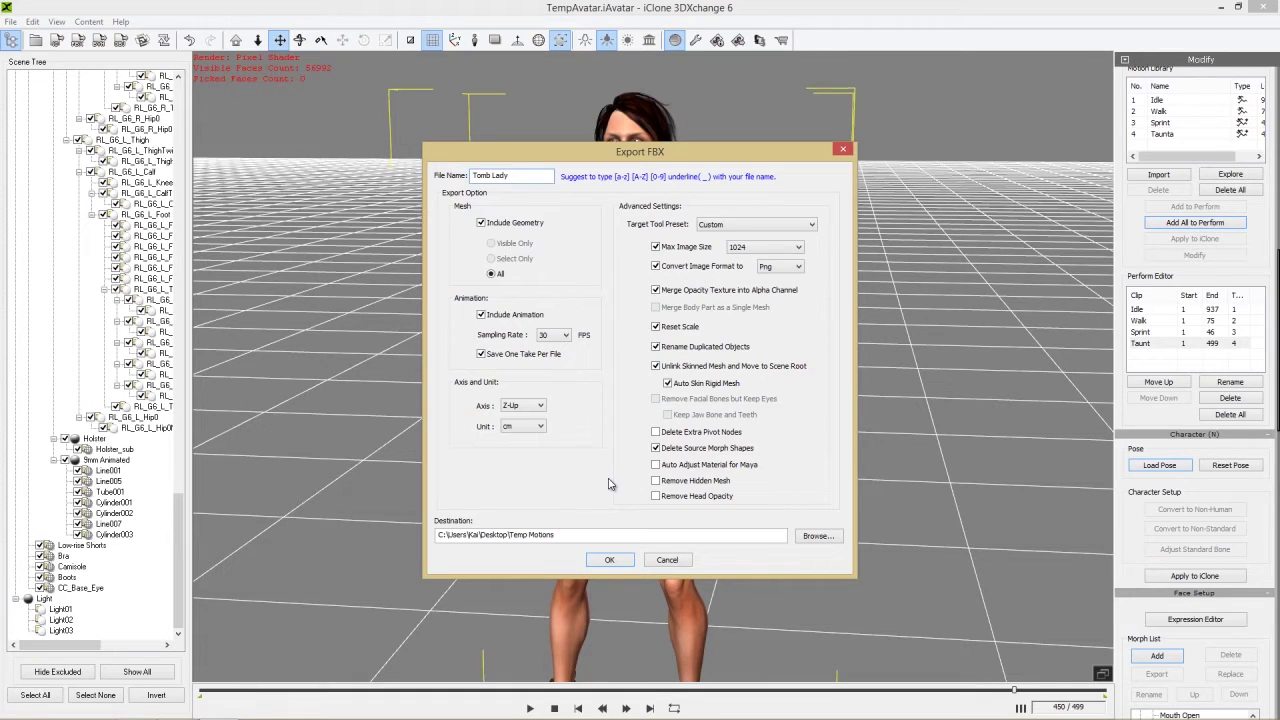
left_click(611, 561)
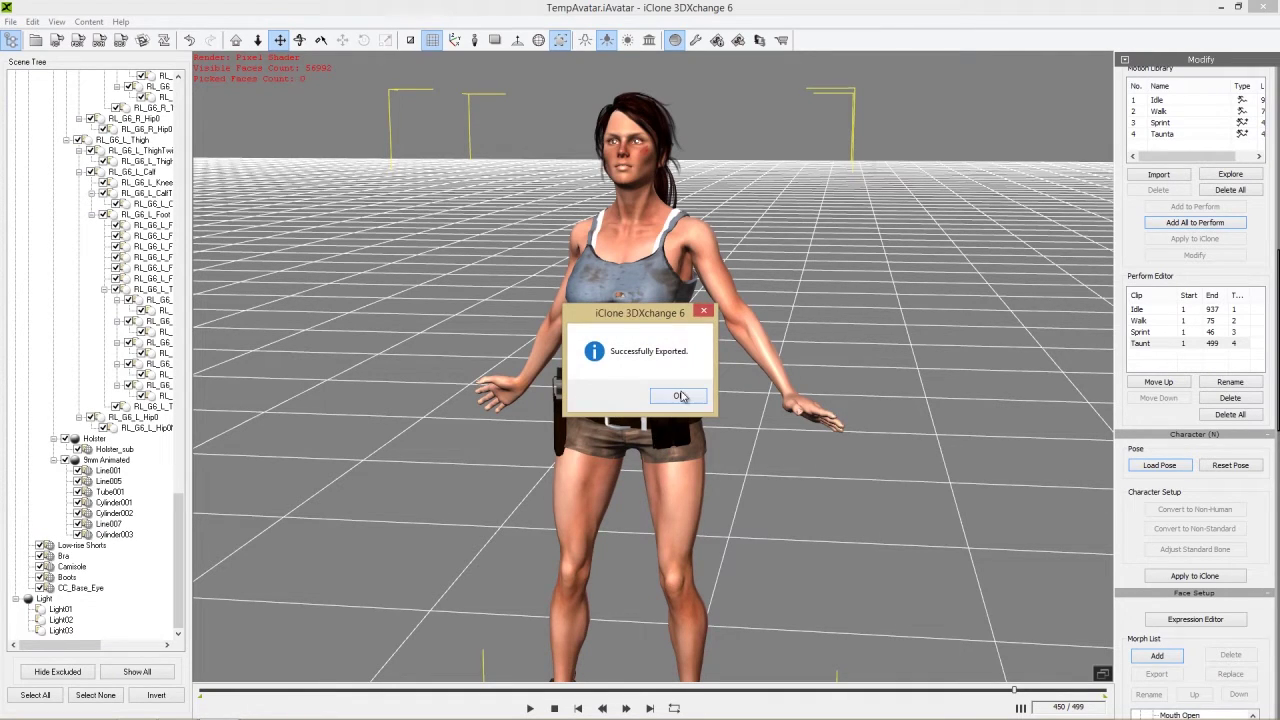
left_click(680, 396)
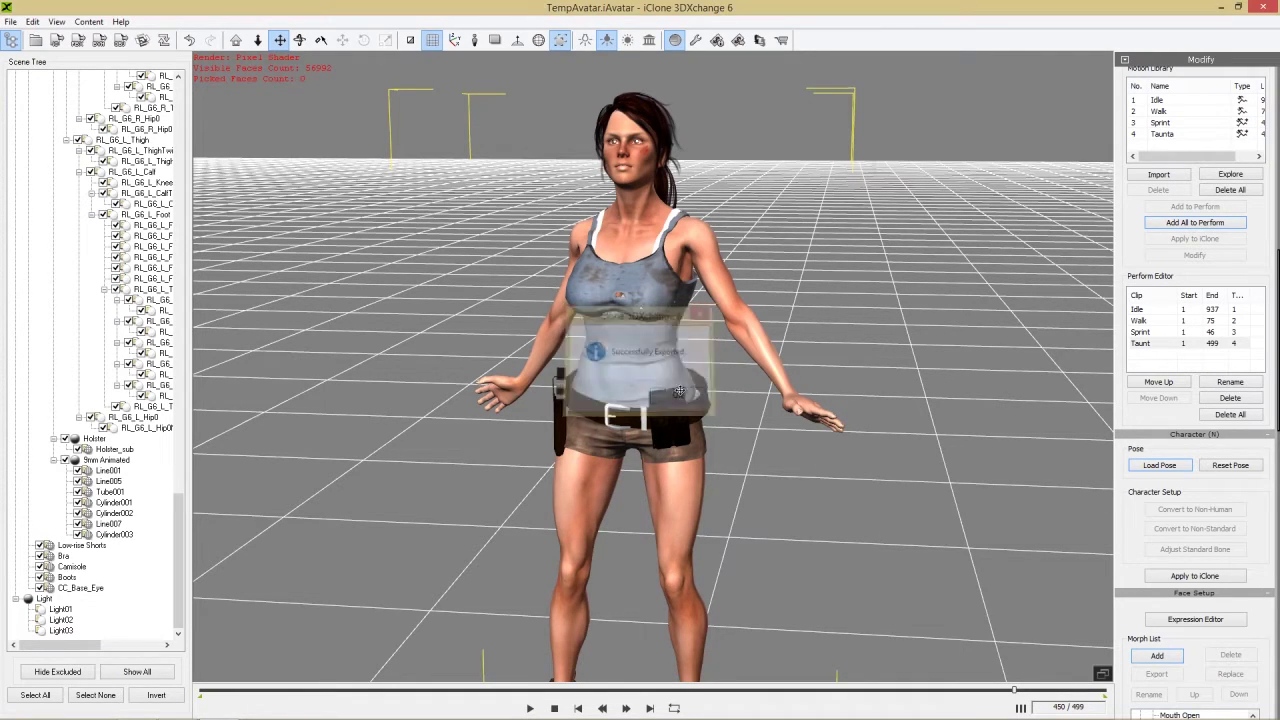
Switch to Unreal Editor, then create and open a folder named Character inside the Content folder.
left_click(1272, 12)
left_click(678, 394)
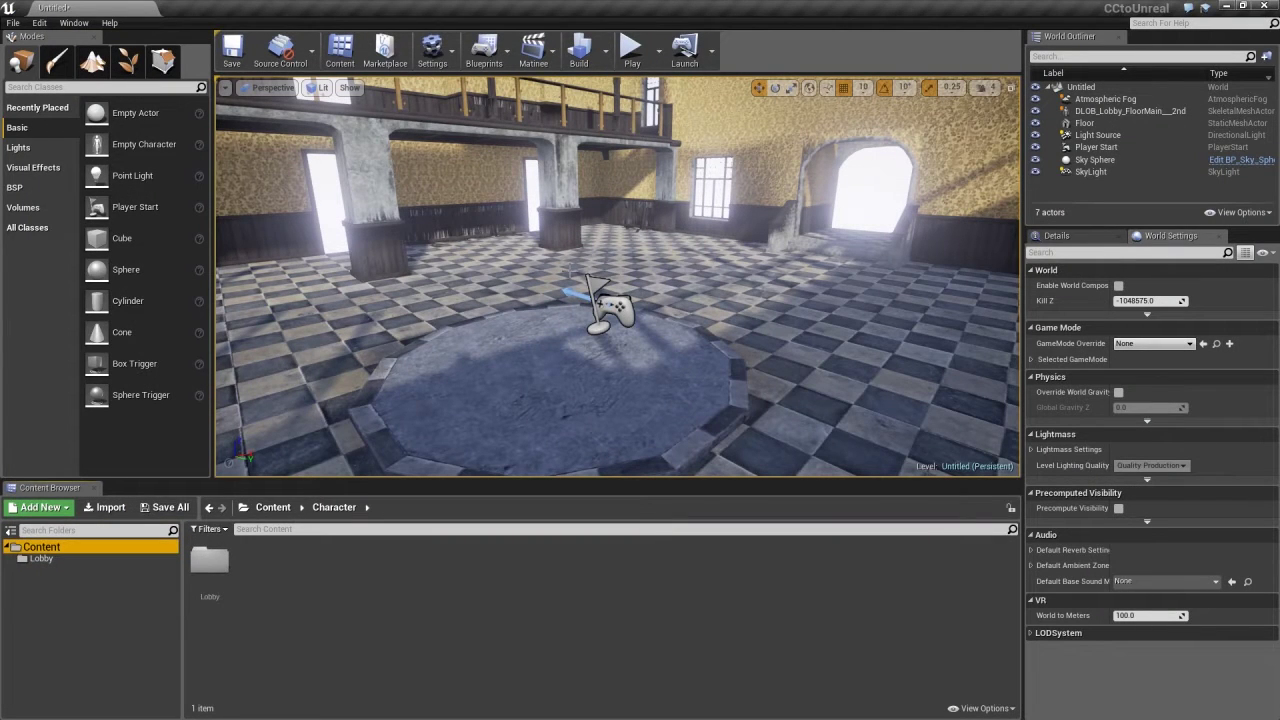
left_click_drag(452, 373, 482, 368, "alt")
right_click_drag(482, 363, 527, 350, "alt")
mouse_move(525, 345)
left_mouse_down("alt")
mouse_move(492, 342)
mouse_move(472, 321)
mouse_move(515, 358)
left_mouse_up("alt")
right_click_drag(515, 360, 700, 345)
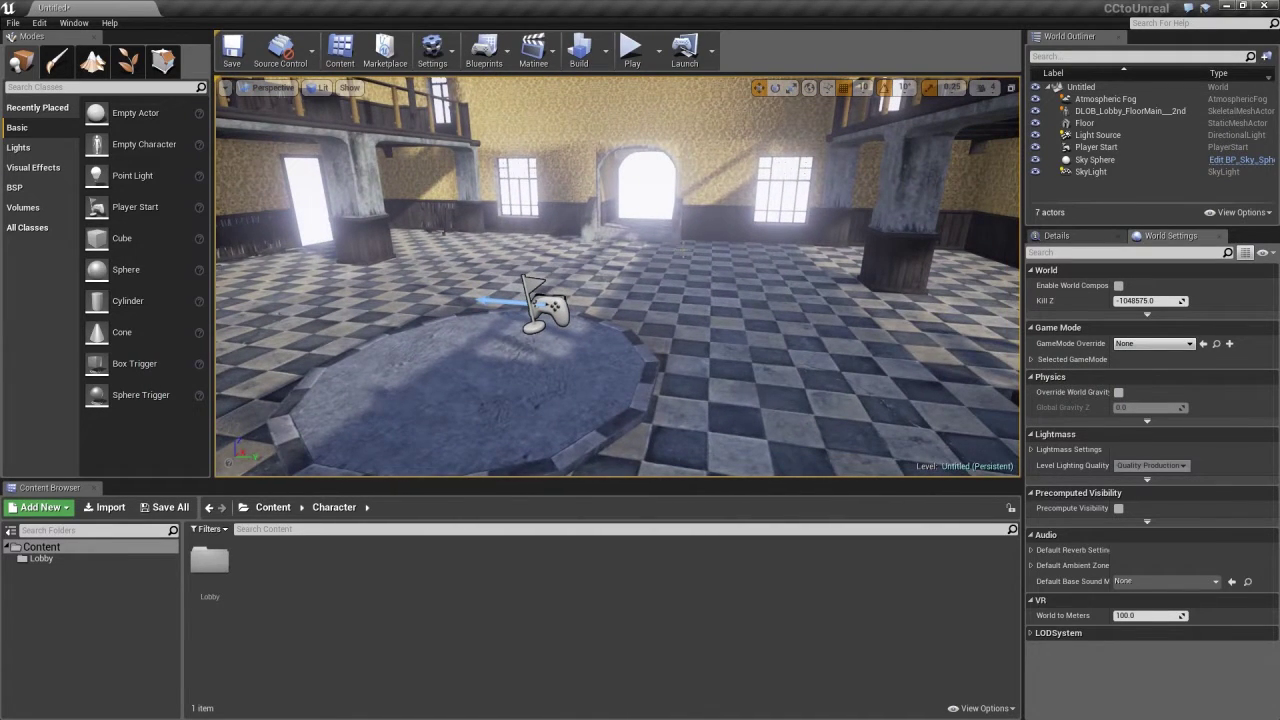
left_click(67, 549)
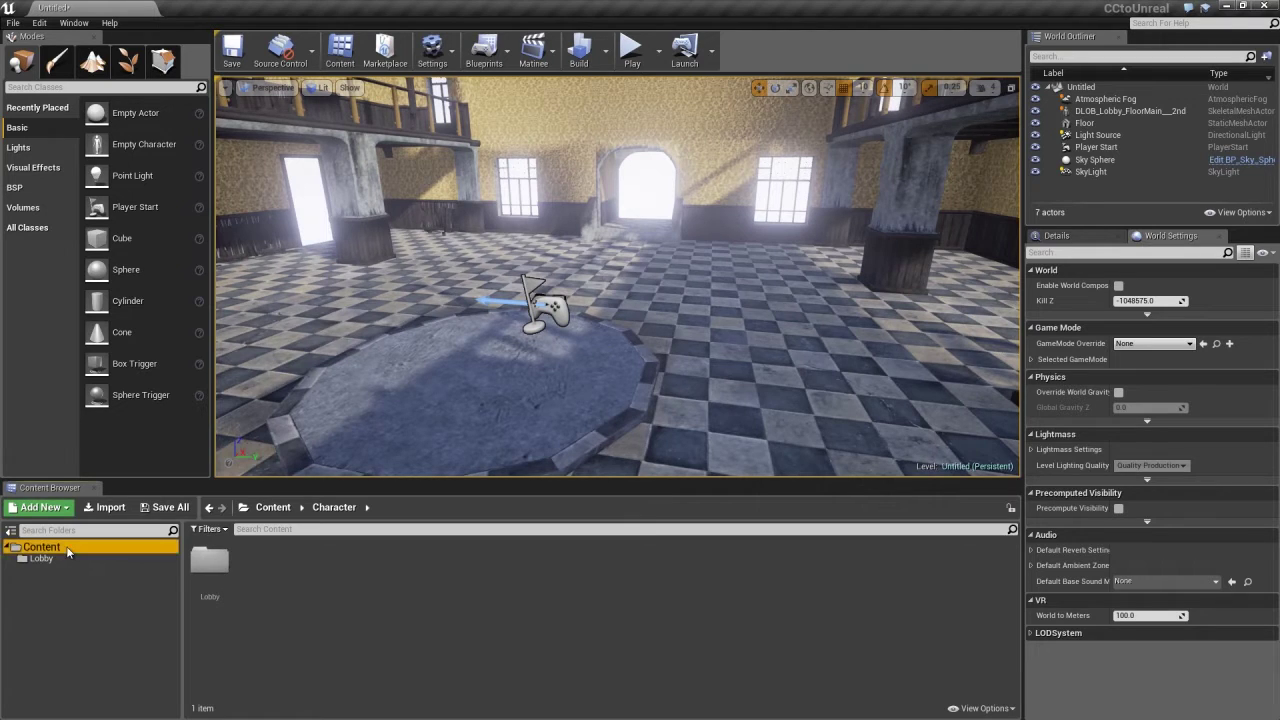
right_click(370, 602)
left_click(416, 275)
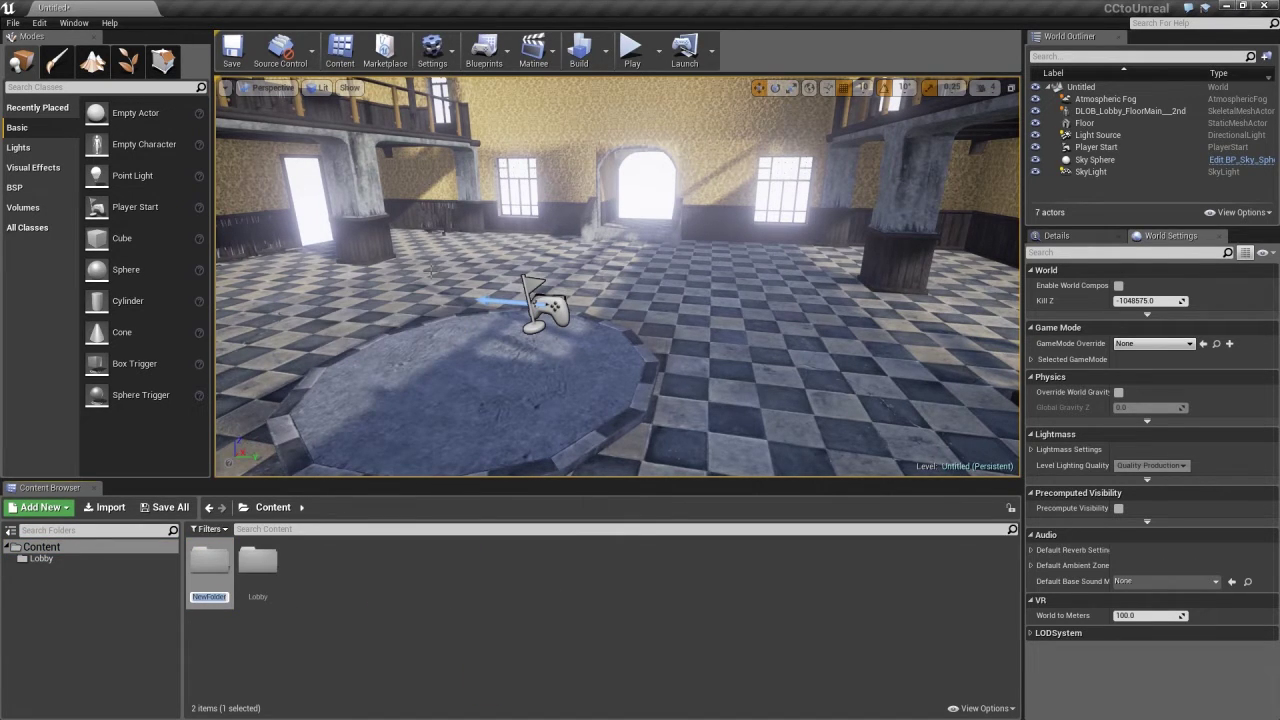
type("Character")
key("Return")
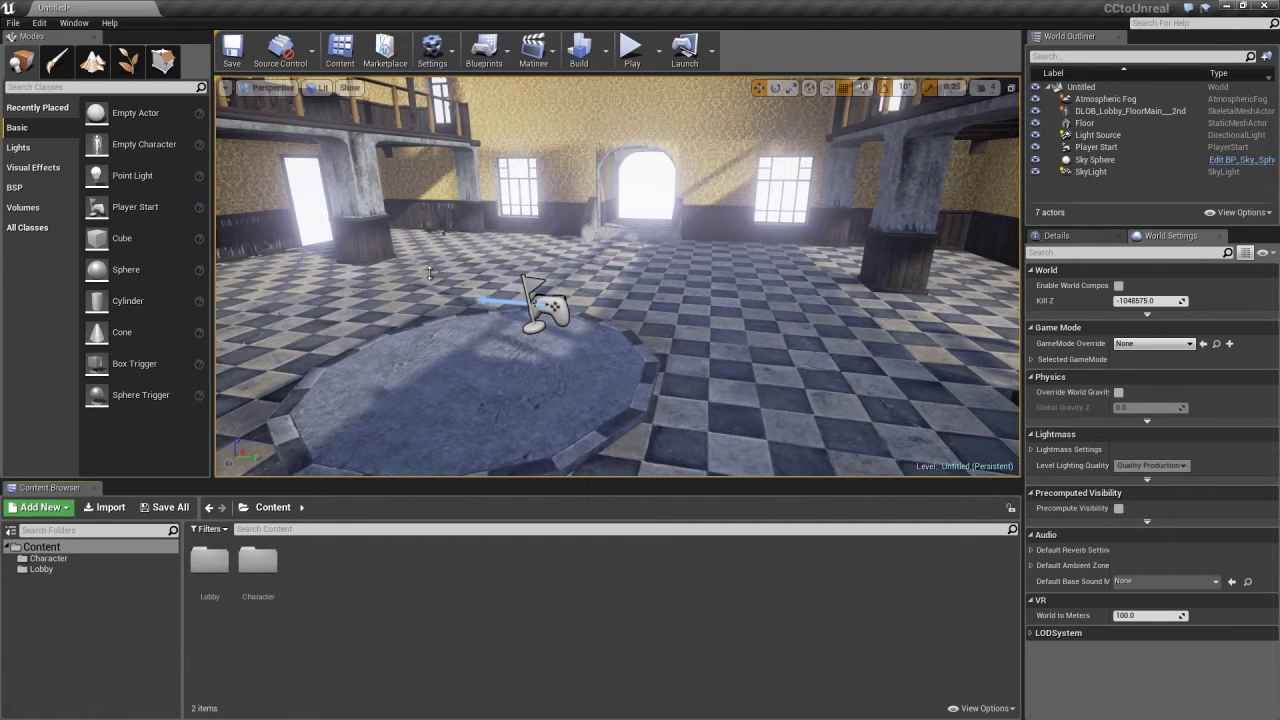
double_click(260, 562)
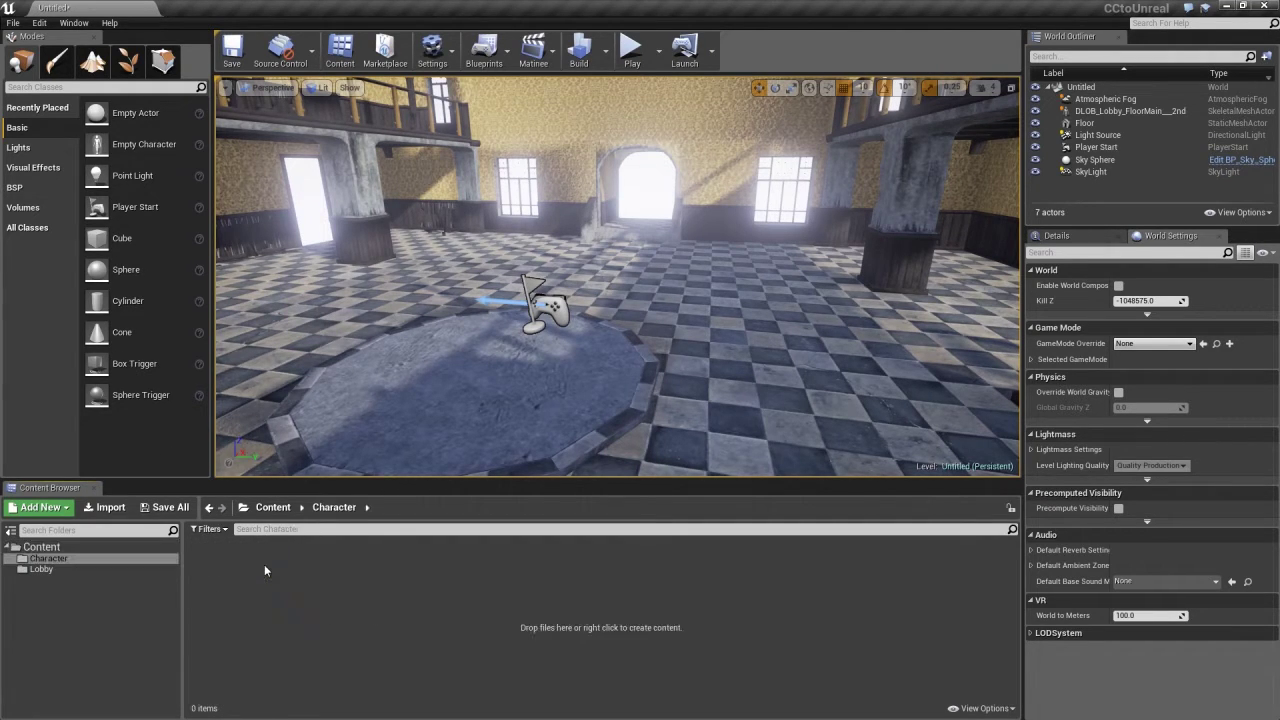
Switch to the desktop and check the exported Tomb Lady FBX files in the Temp Motions folder.
key("alt+Tab")
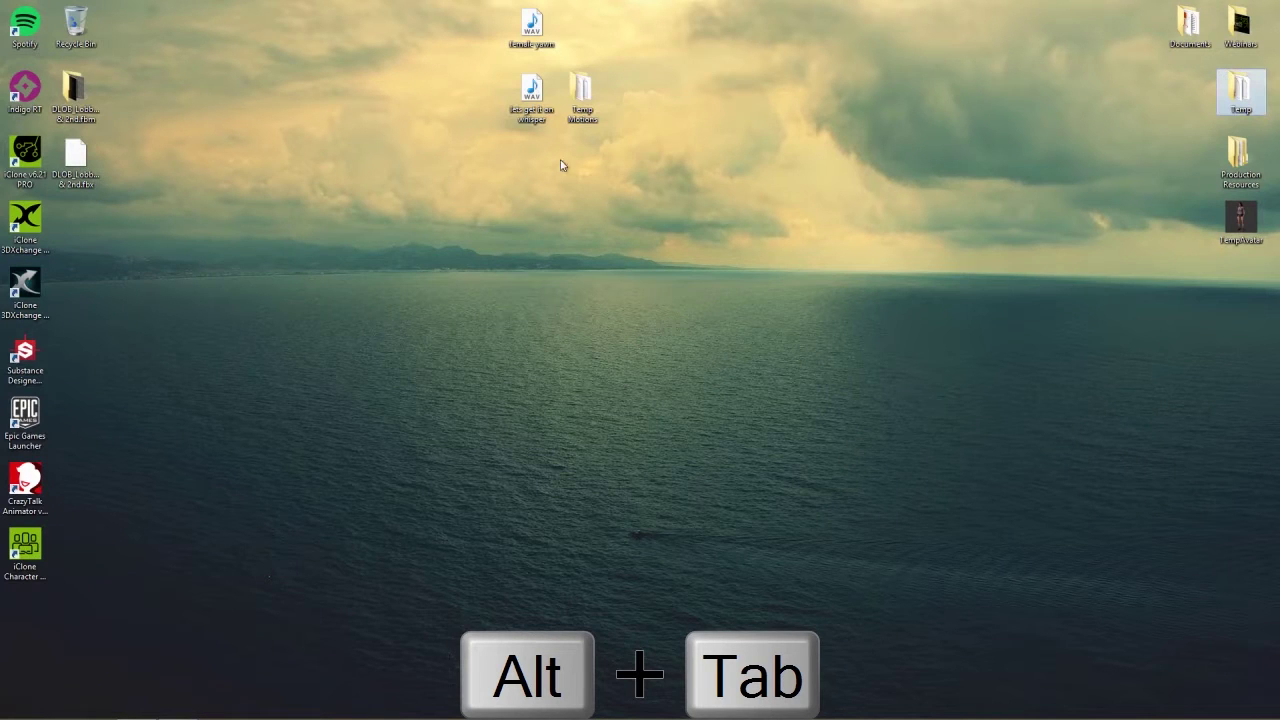
double_click(585, 99)
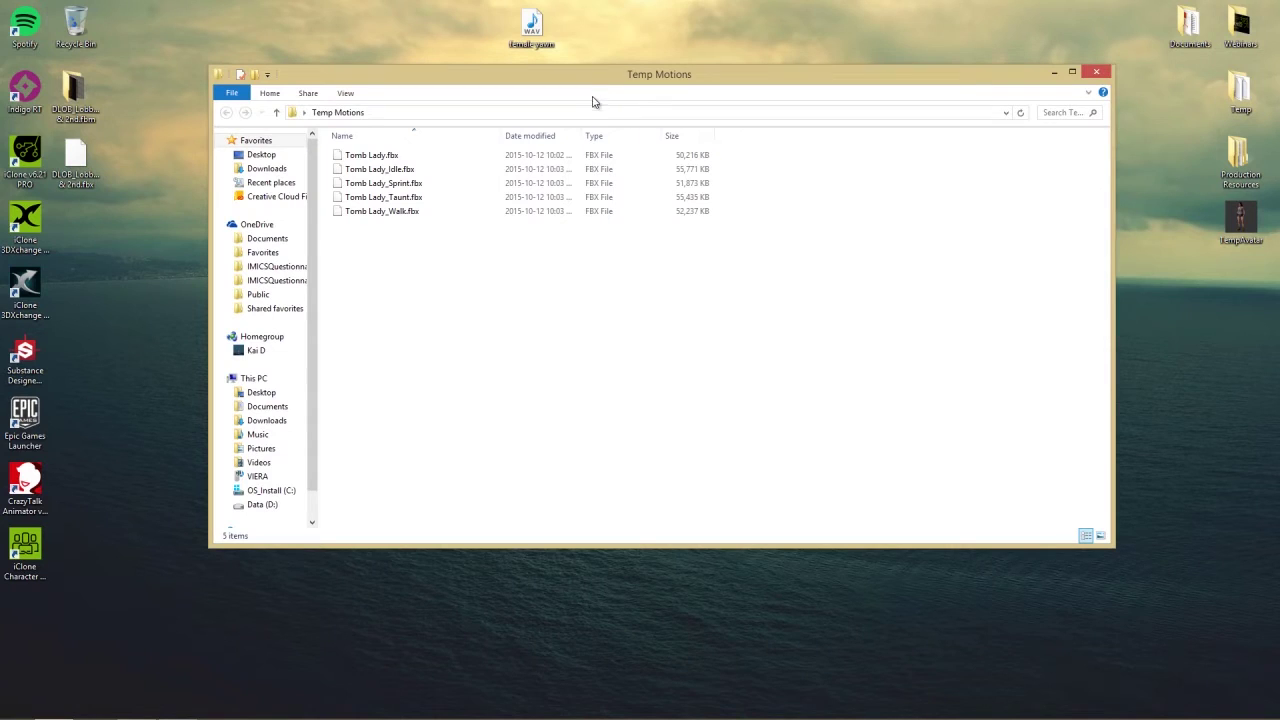
left_click(383, 158)
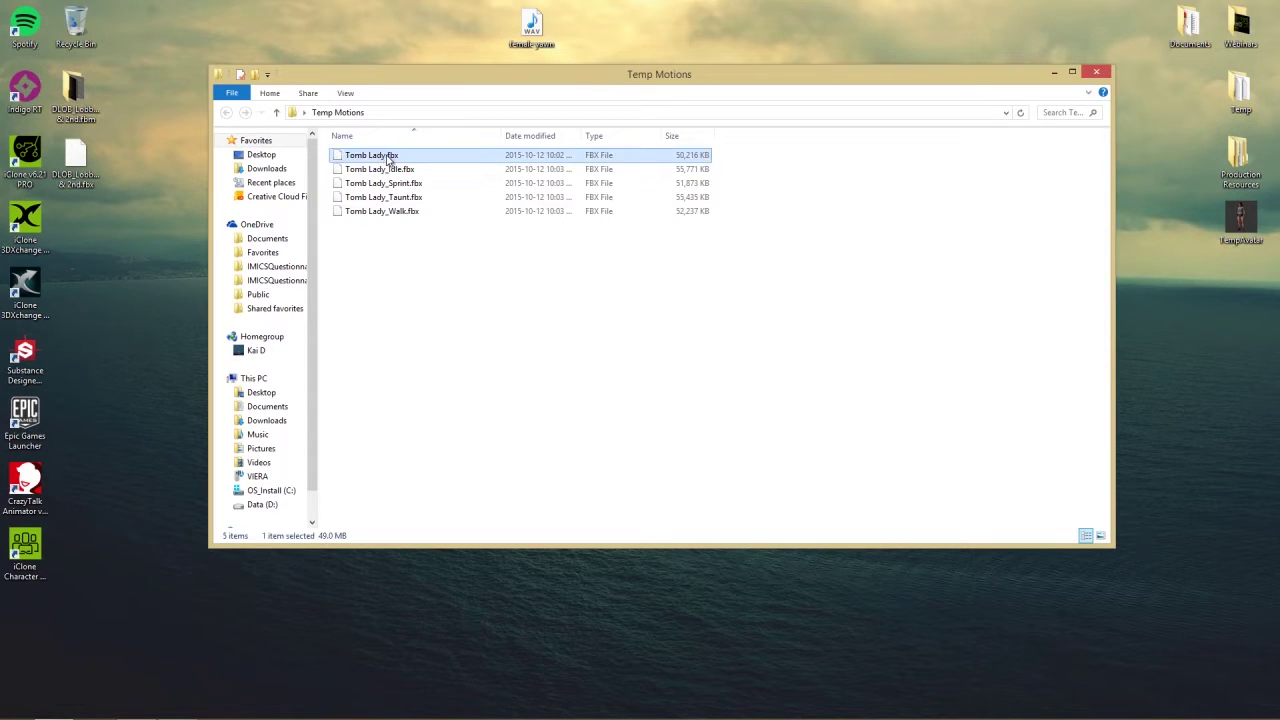
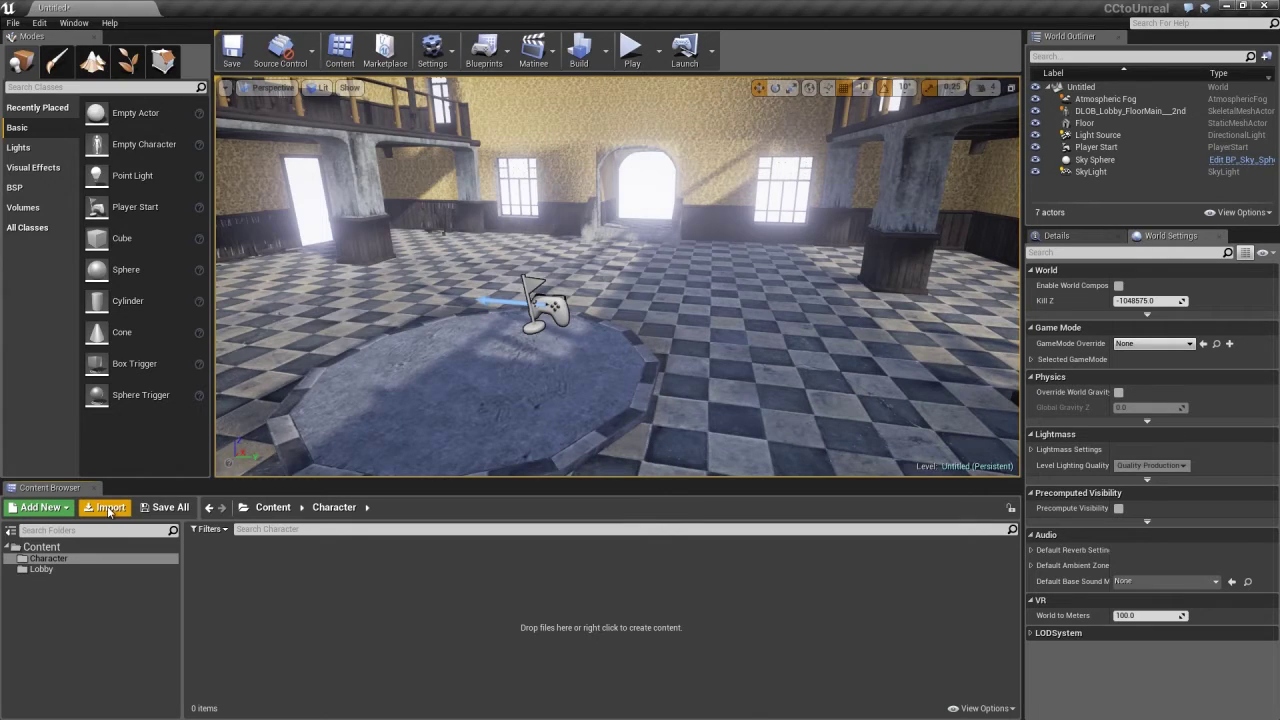
In Unreal Editor, choose Tomb Lady.fbx from the desktop's Temp Motions folder for import into the Character folder.
scroll(65, 103, "up", 4)
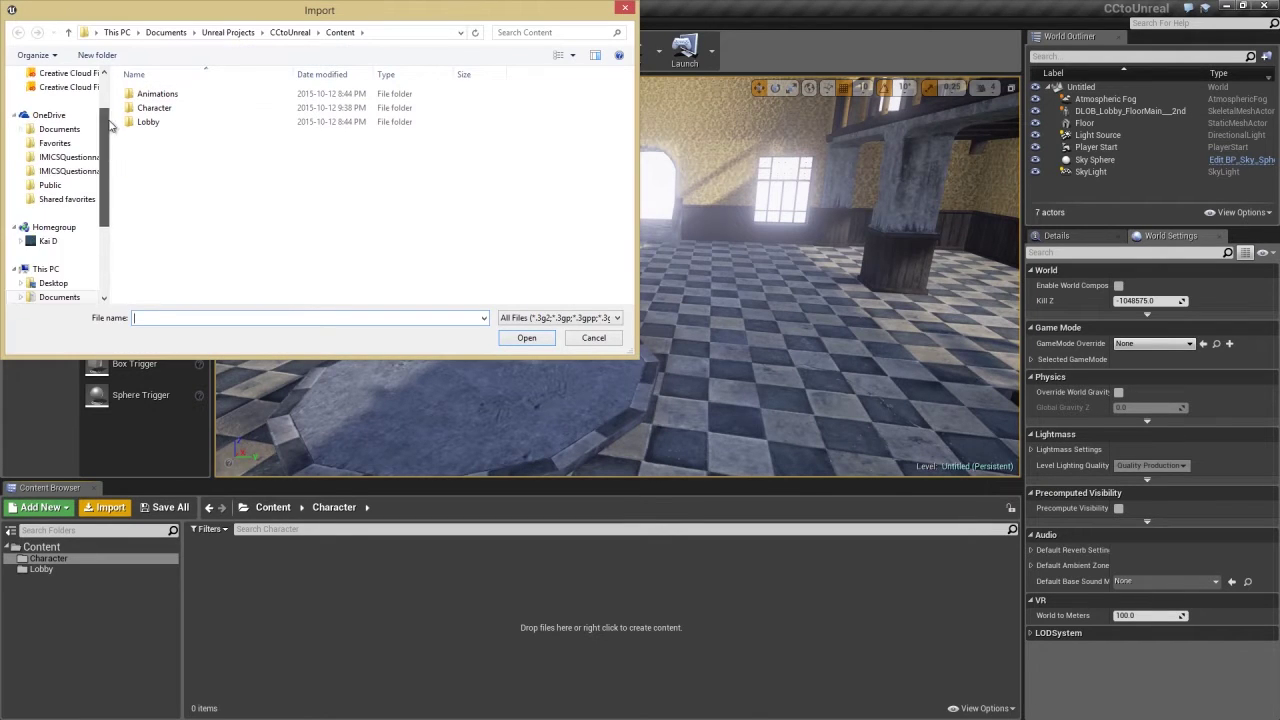
left_click(54, 93)
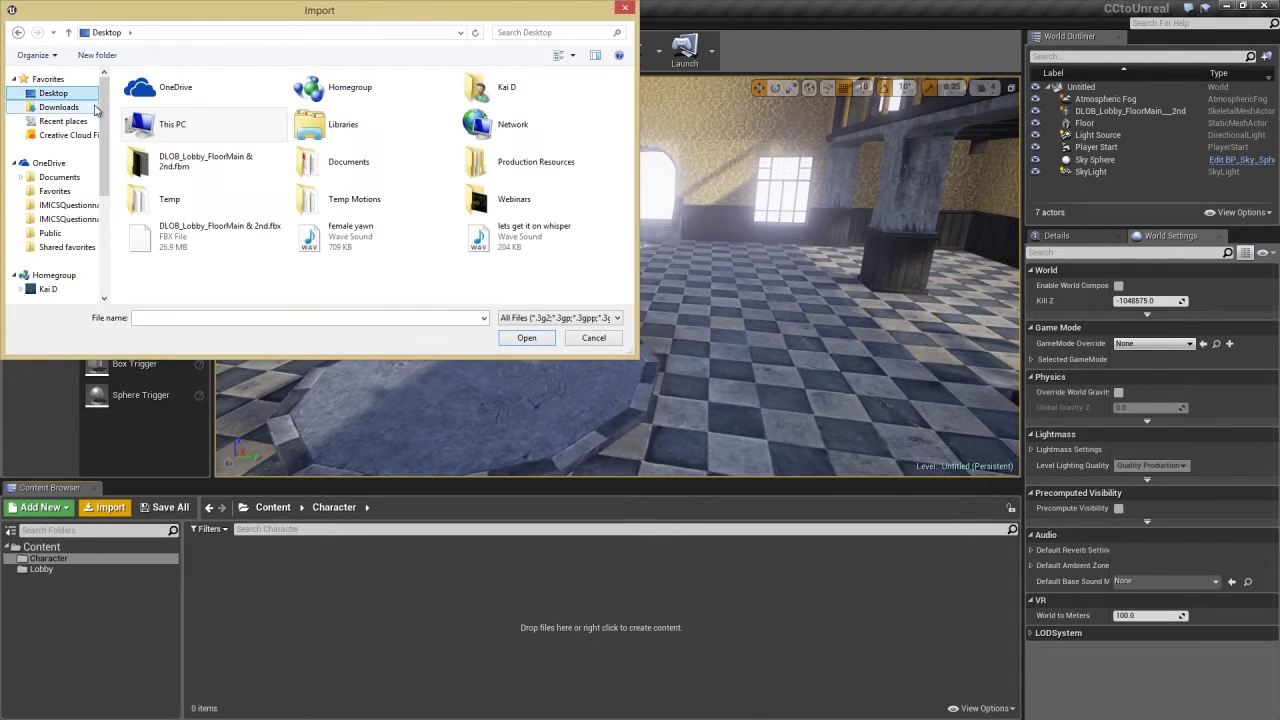
double_click(362, 198)
left_click(157, 95)
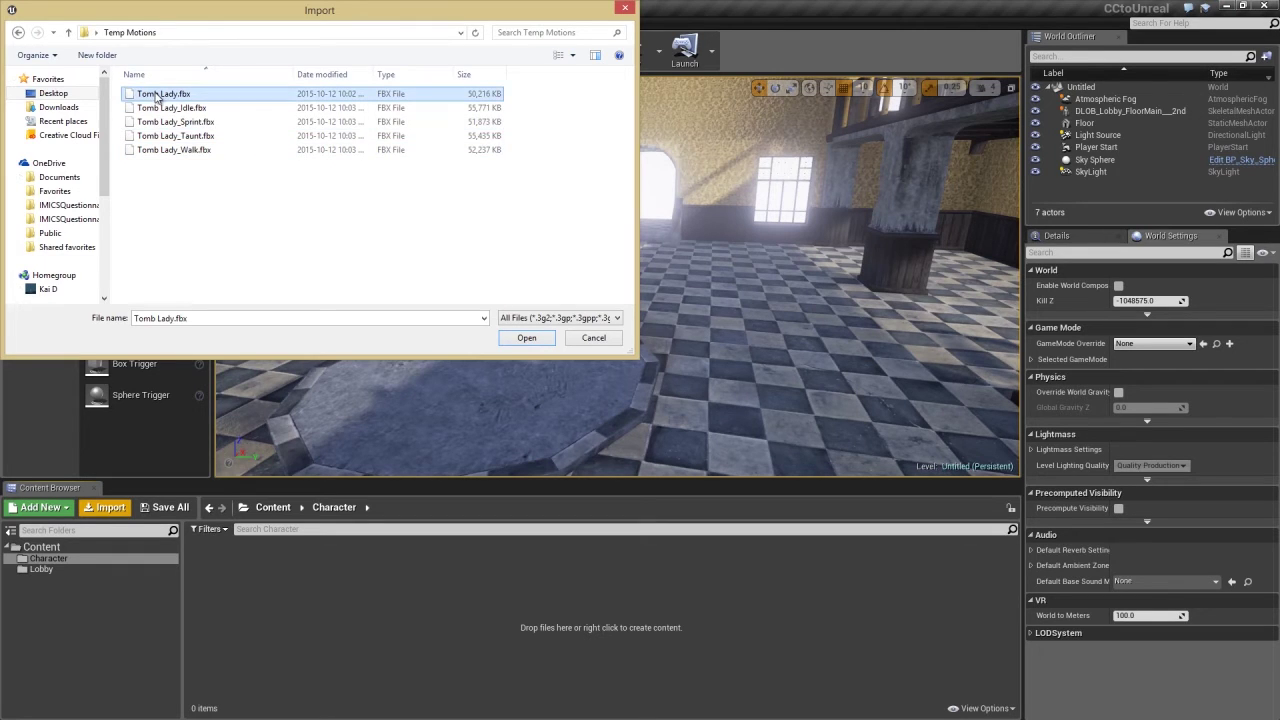
left_click(527, 338)
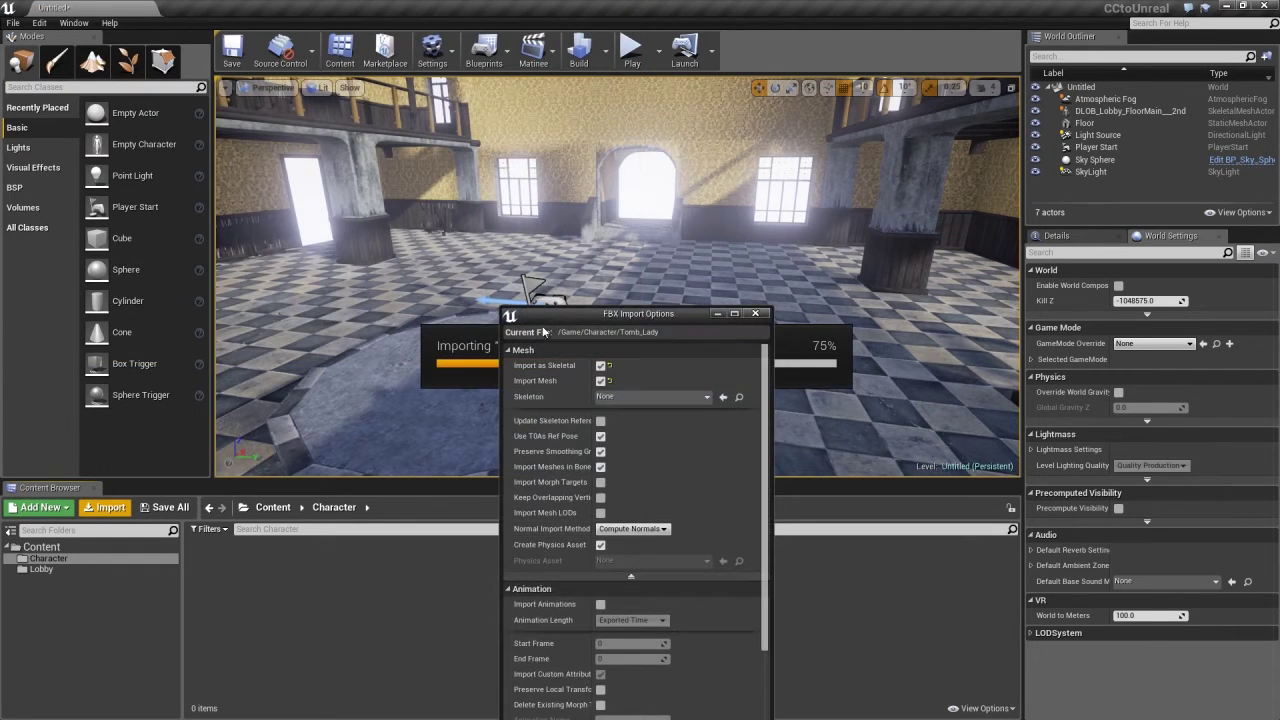
Enable Import Morph Targets in the FBX import options for the Tomb Lady skeletal mesh.
left_click_drag(617, 294, 628, 139)
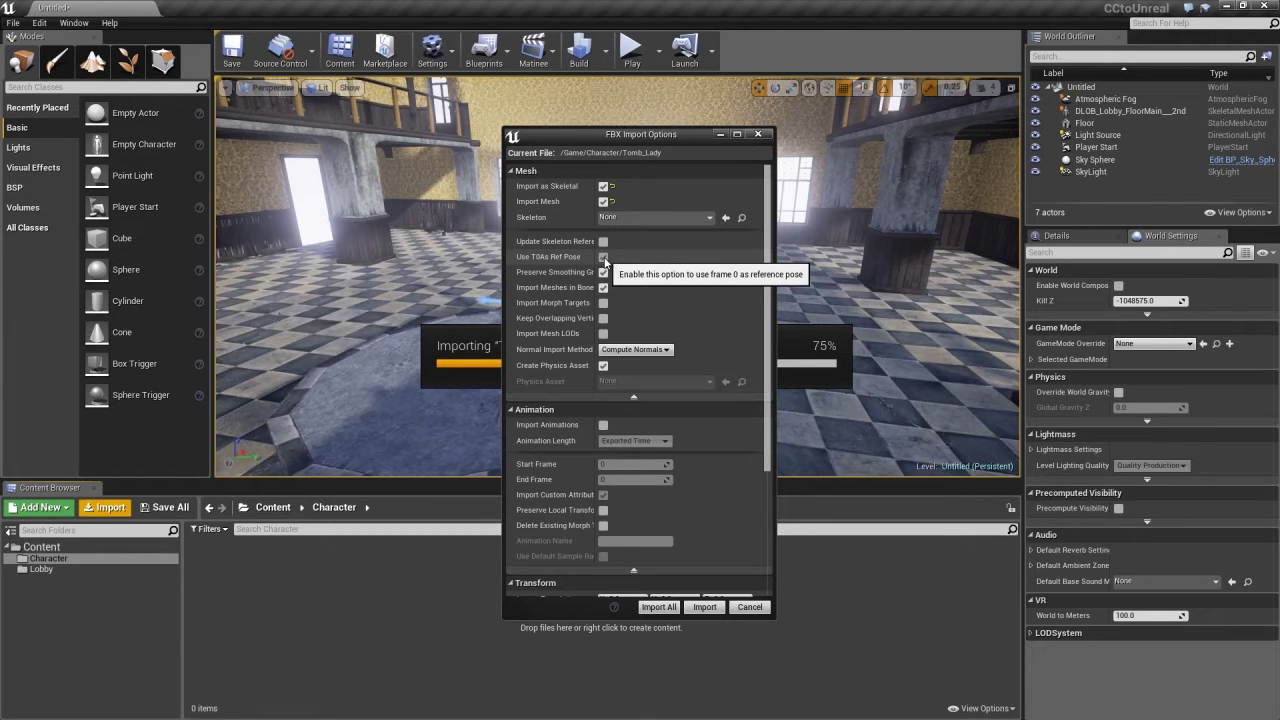
left_click(603, 257)
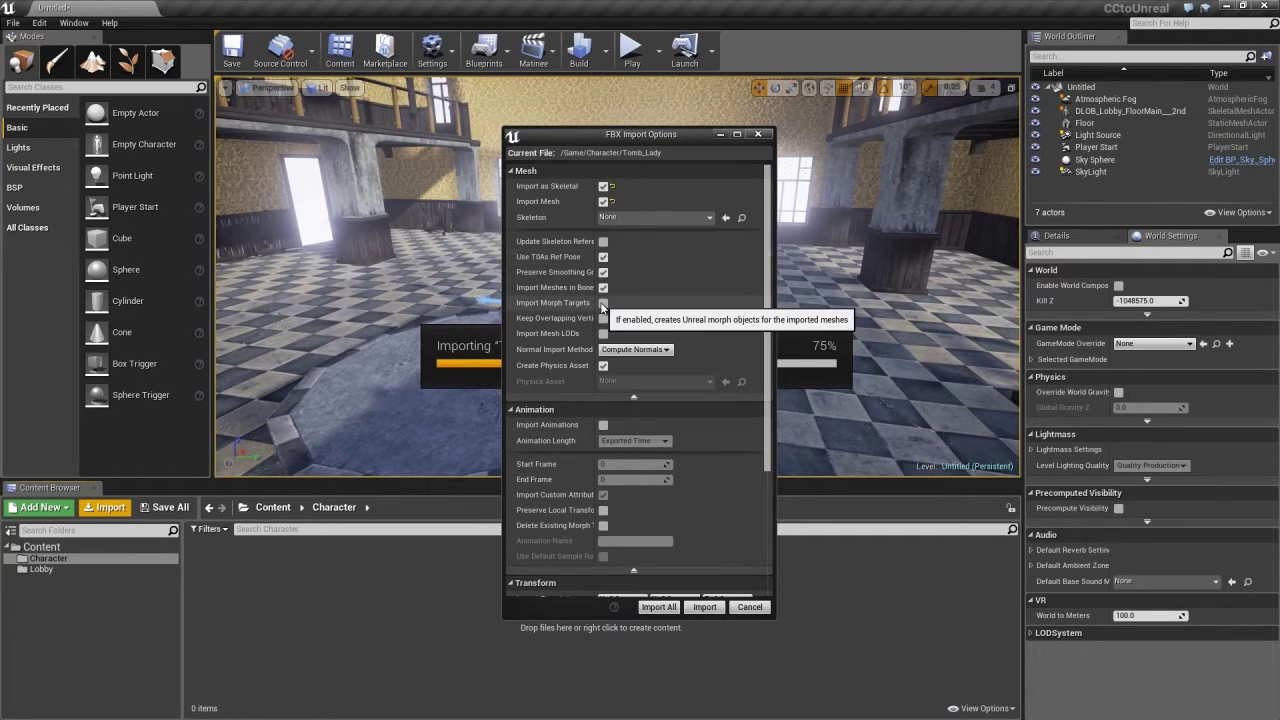
left_click(602, 304)
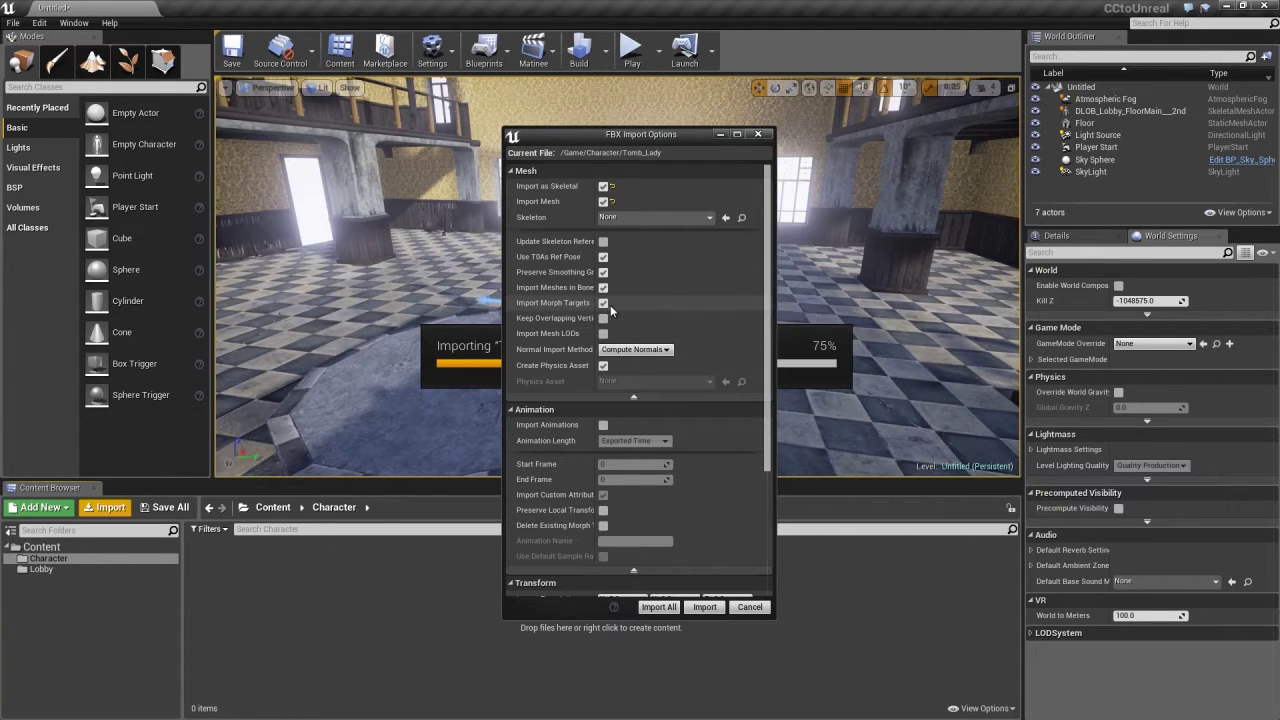
Review the FBX import options, enable Import Animations, and import the Tomb Lady character into the Character folder with Import All.
scroll(754, 299, "down", 5)
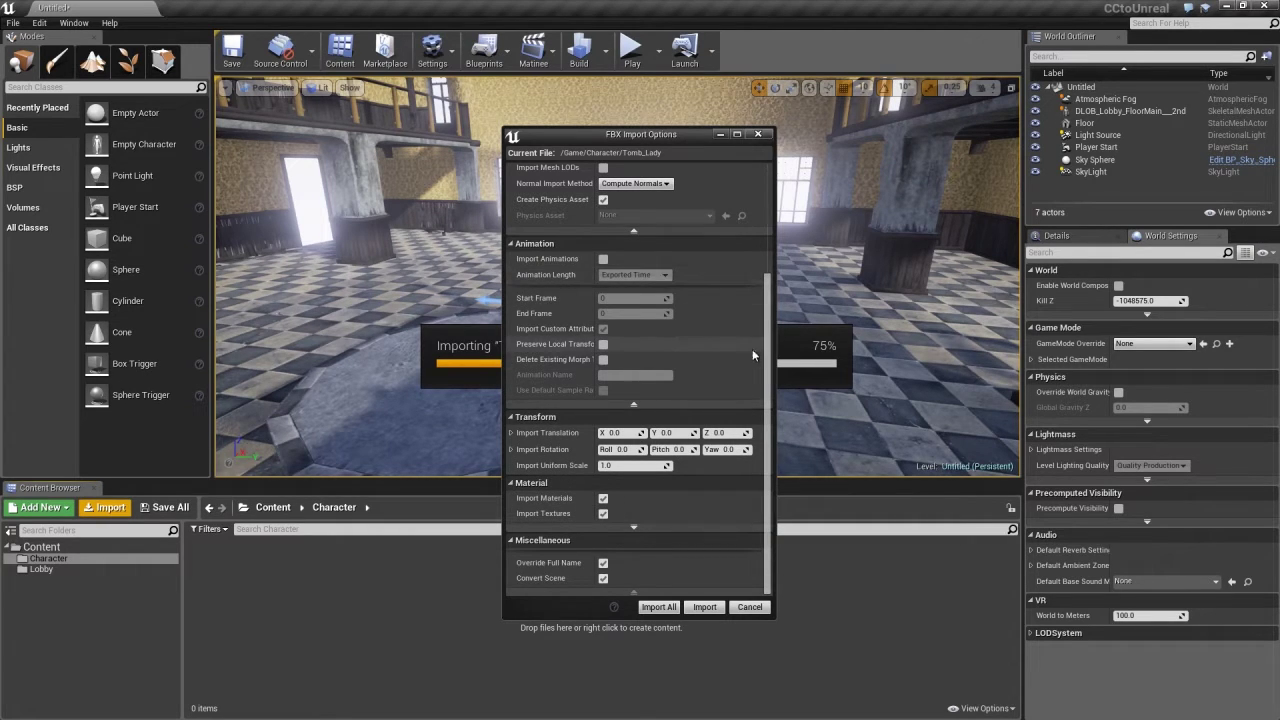
left_click_drag(769, 344, 767, 237)
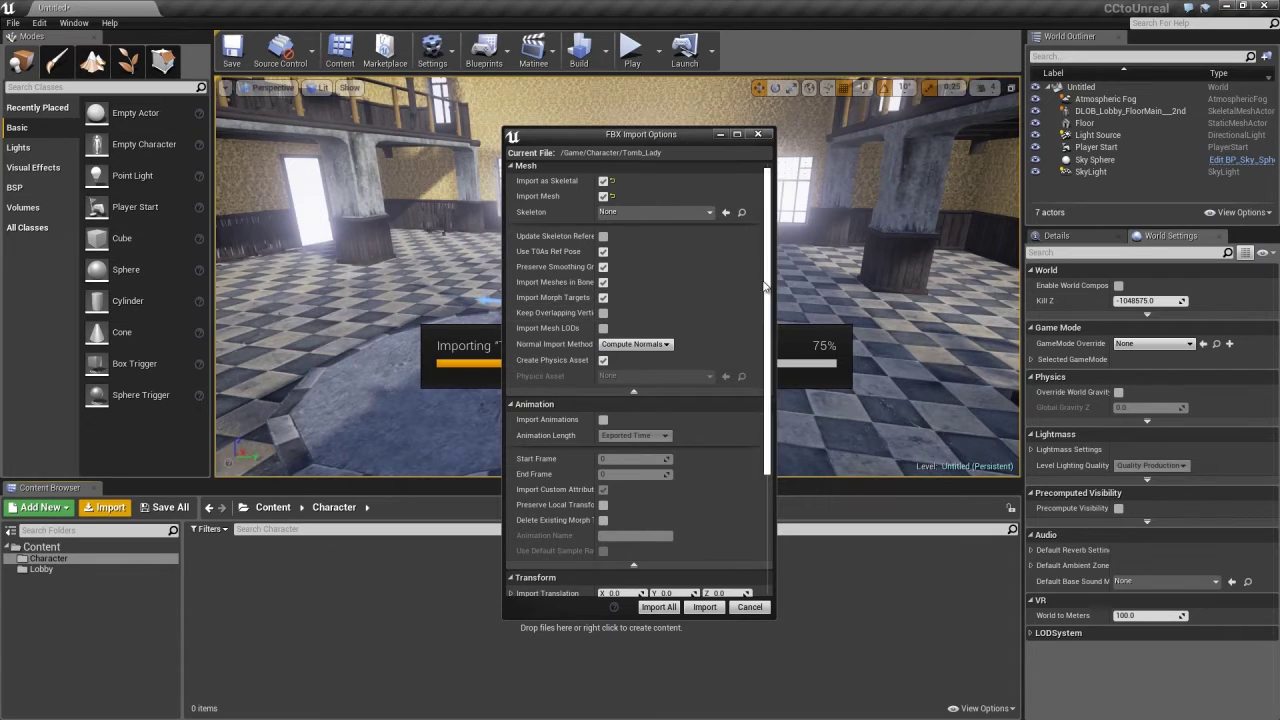
scroll(612, 305, "down", 4)
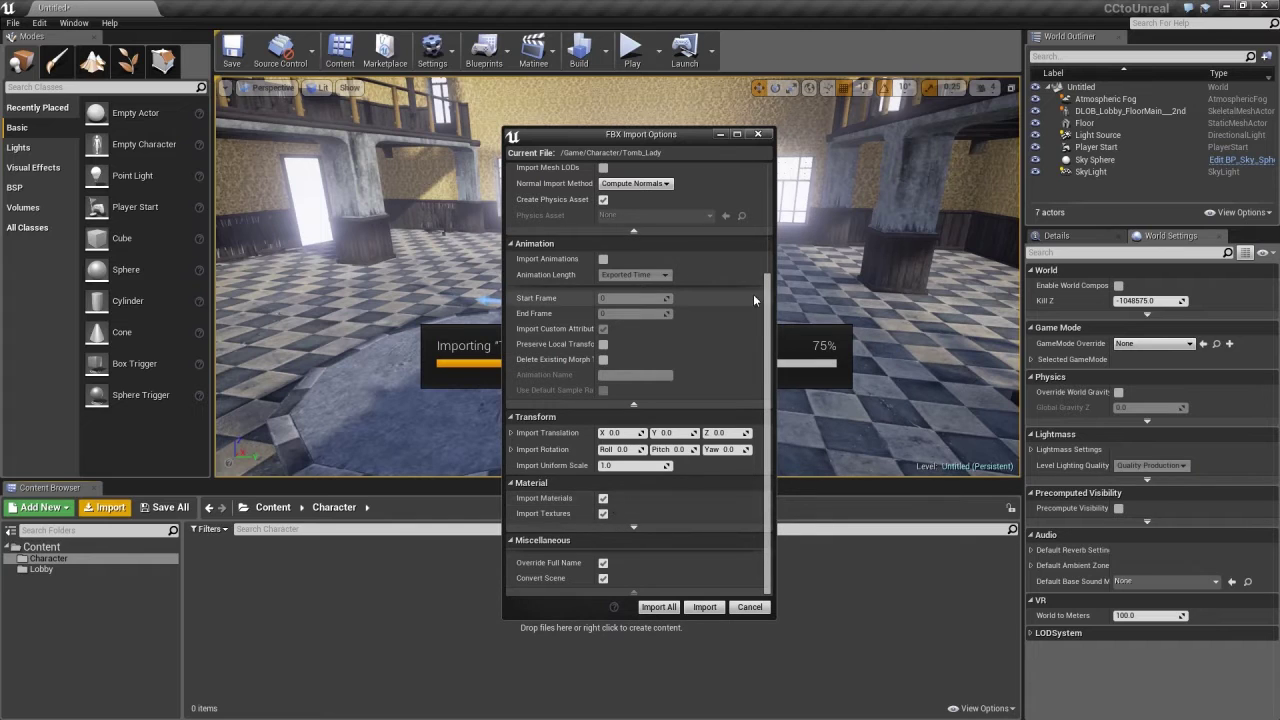
scroll(643, 228, "up", 2)
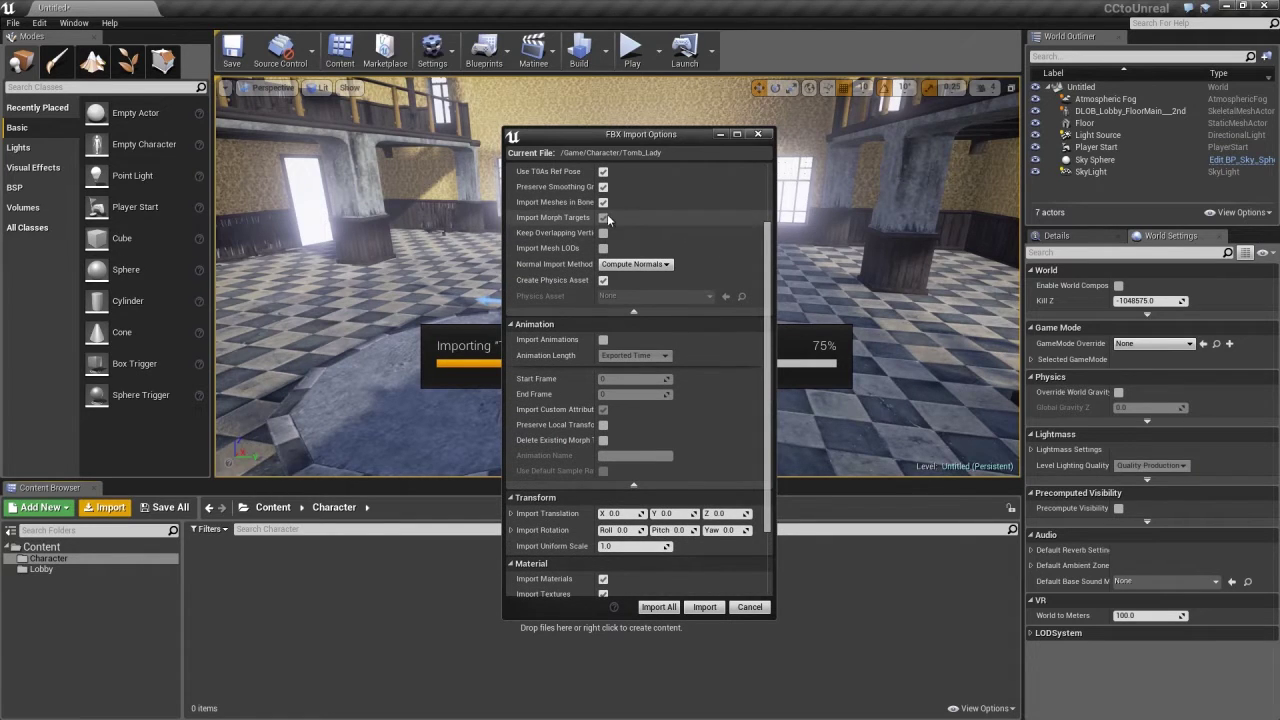
left_click_drag(772, 262, 766, 196)
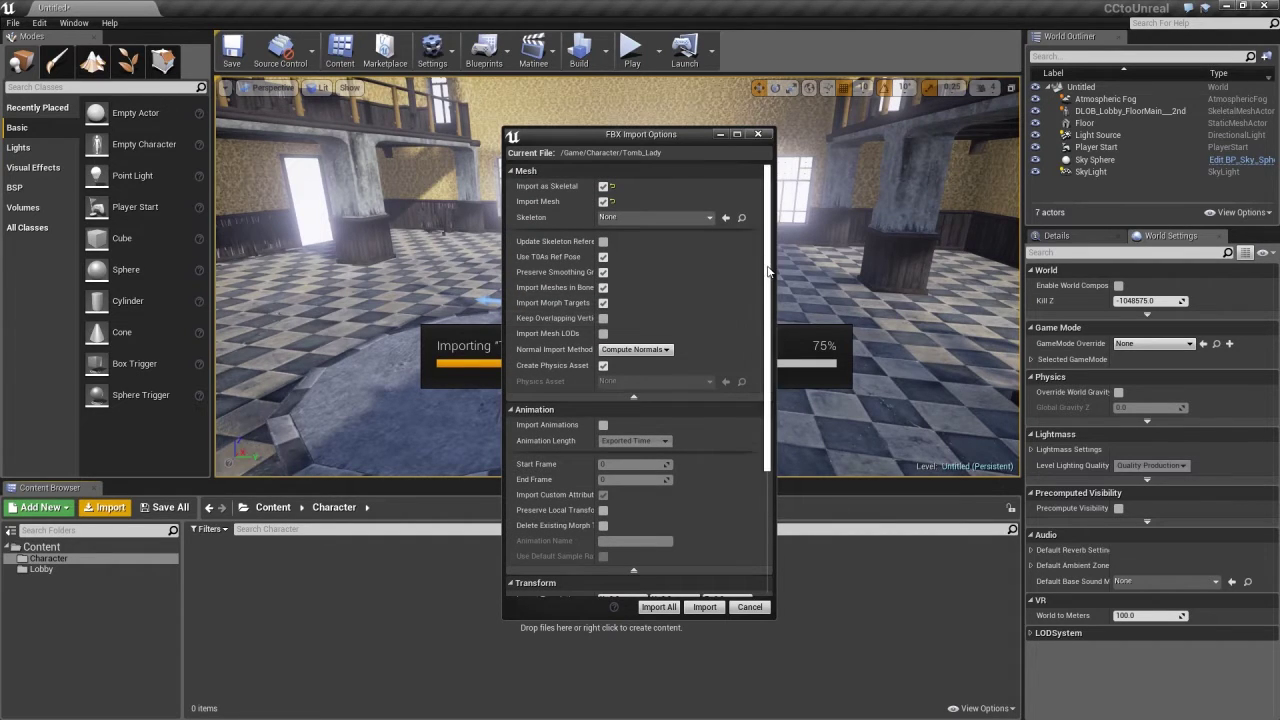
left_click_drag(768, 271, 770, 413)
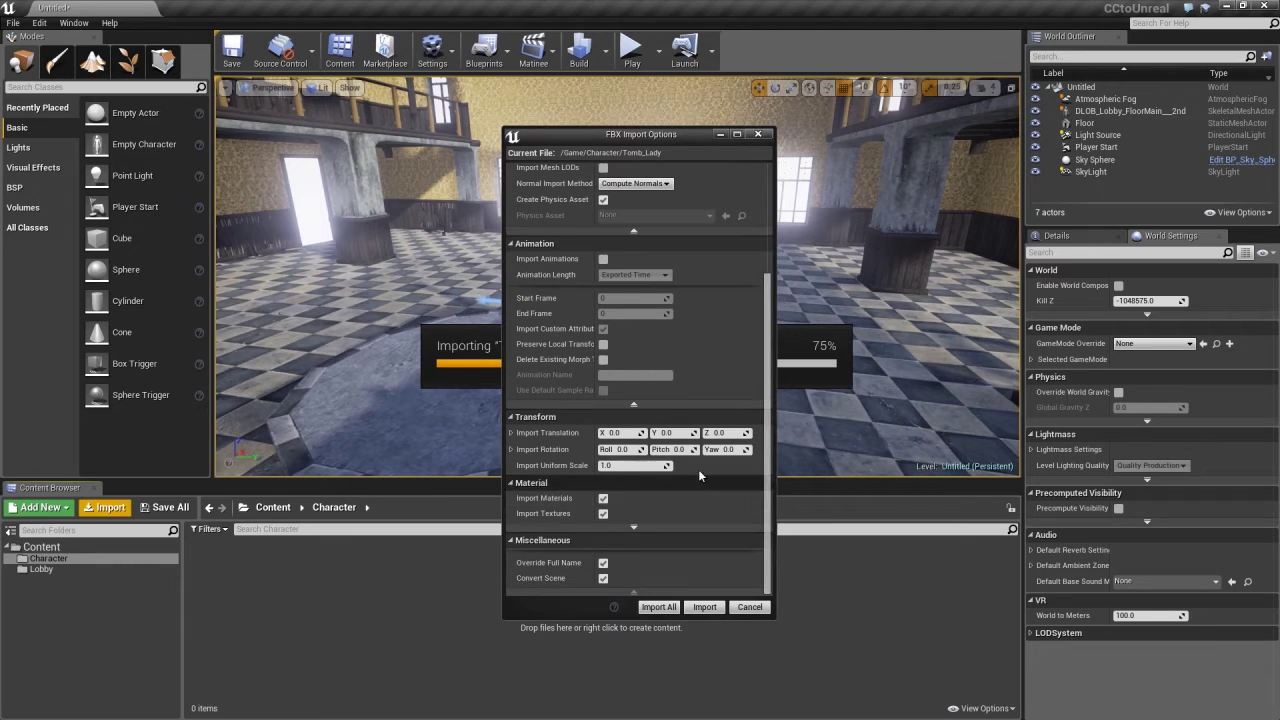
left_click_drag(768, 420, 771, 318)
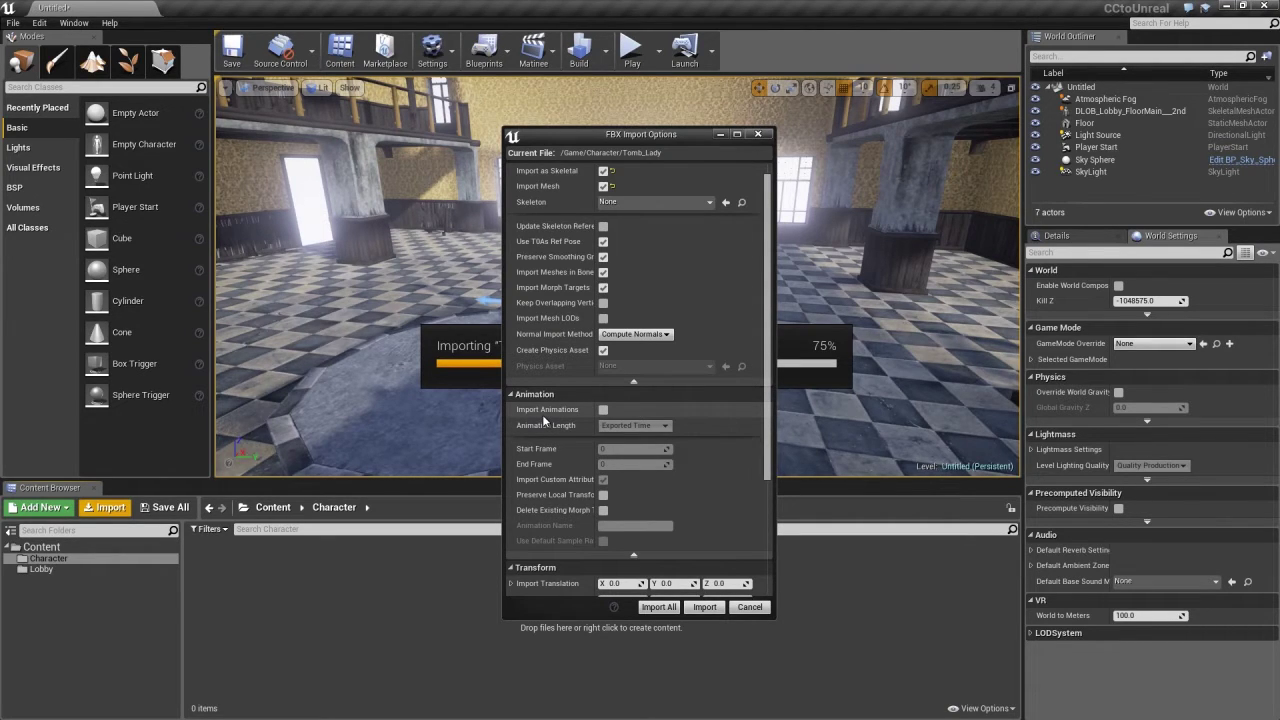
left_click(603, 410)
left_click_drag(767, 362, 779, 474)
left_click(668, 608)
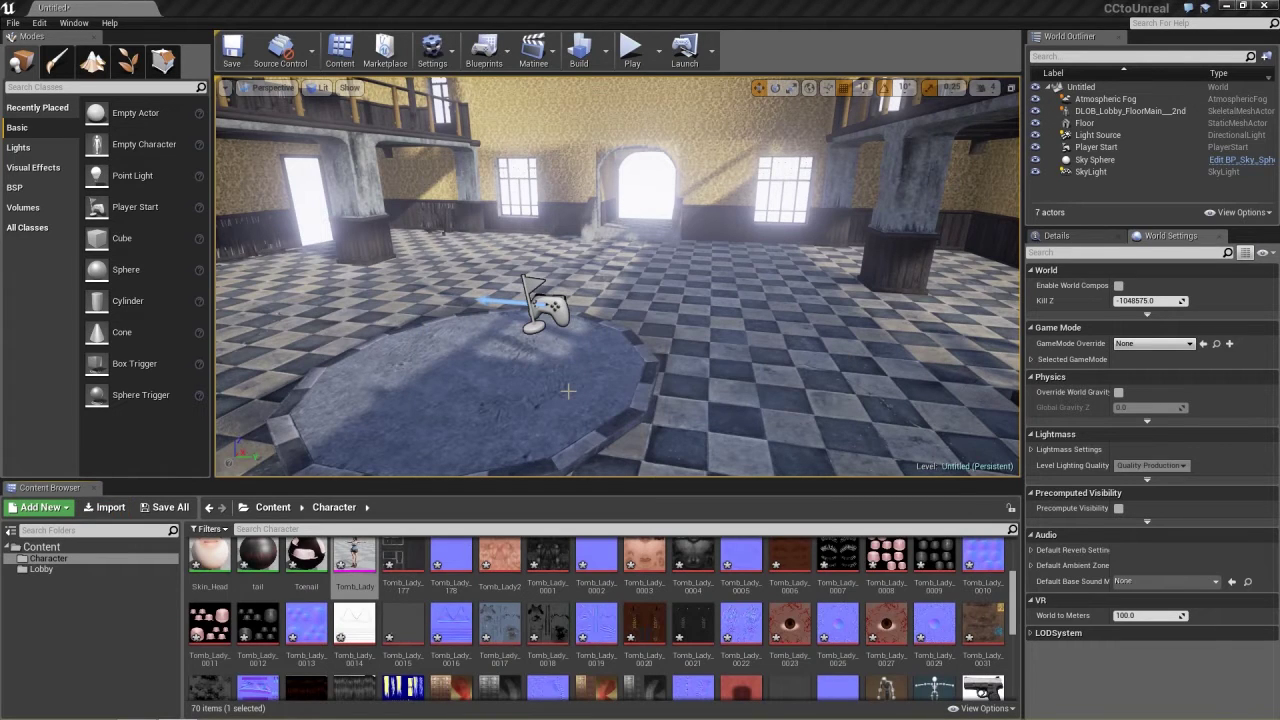
Open the Tomb_Lady skeletal mesh and examine the character's face and upper body up close.
mouse_move(368, 561)
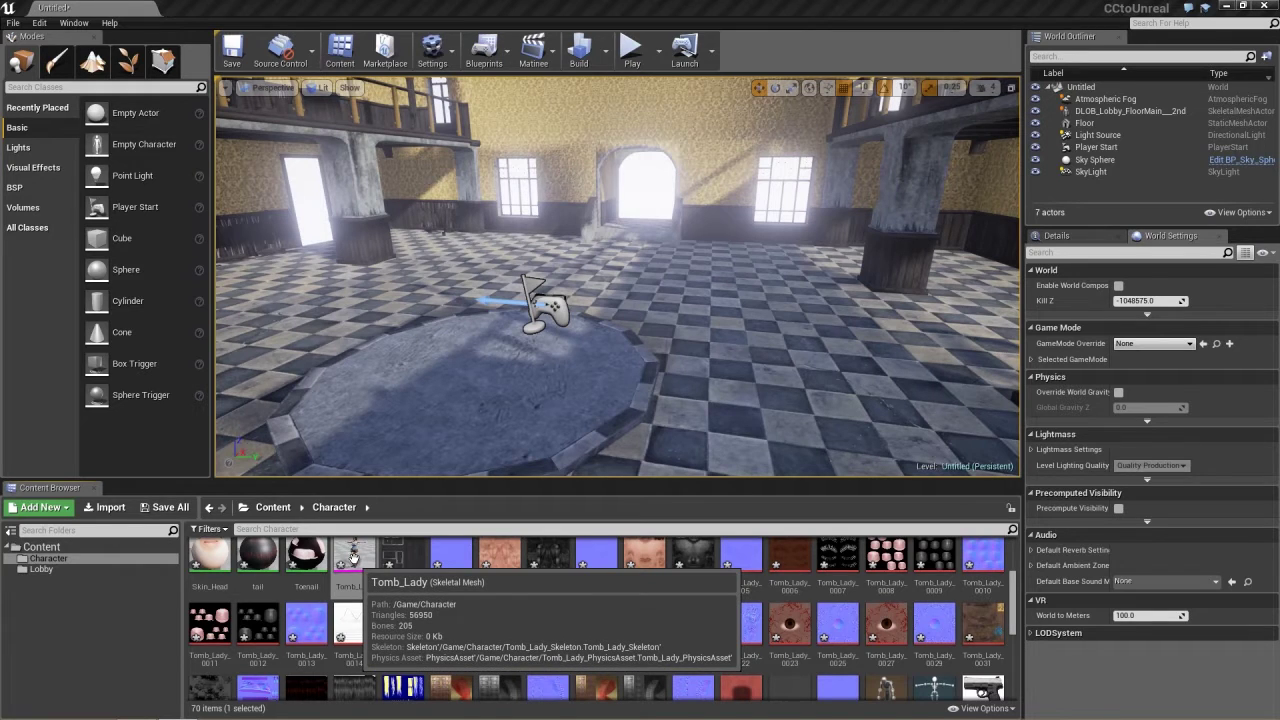
double_click(352, 554)
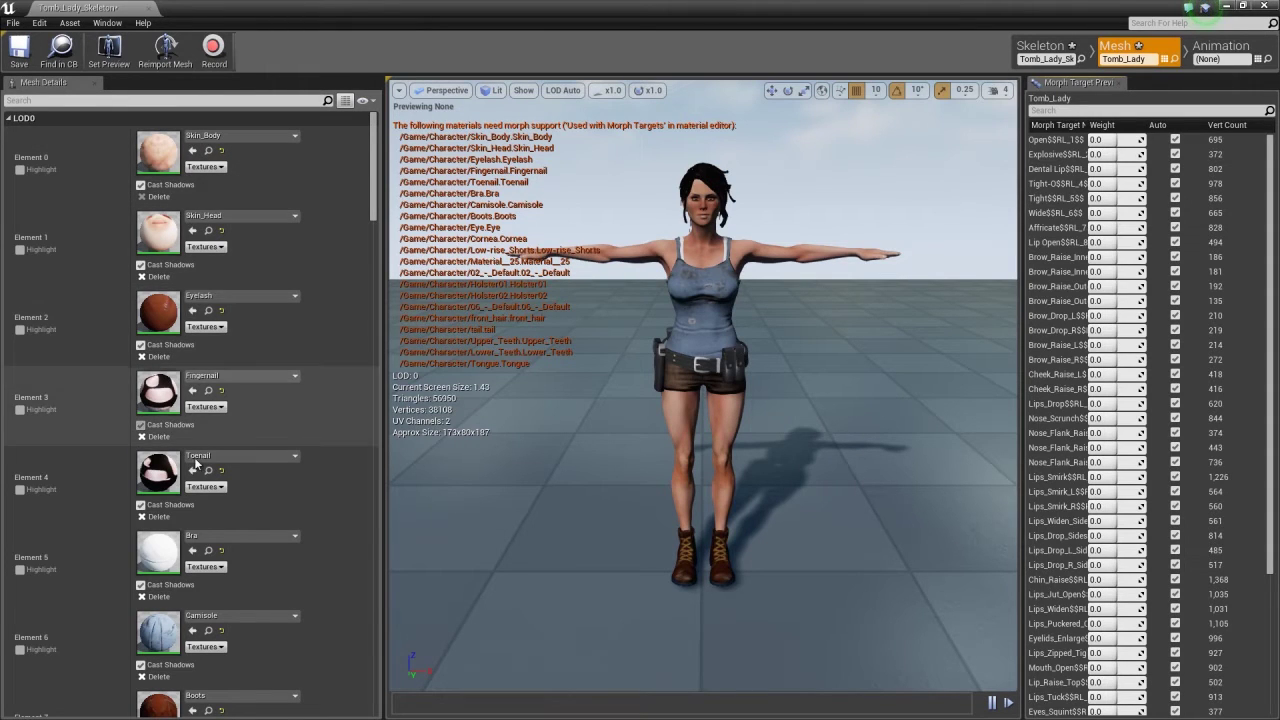
left_click_drag(371, 193, 342, 188)
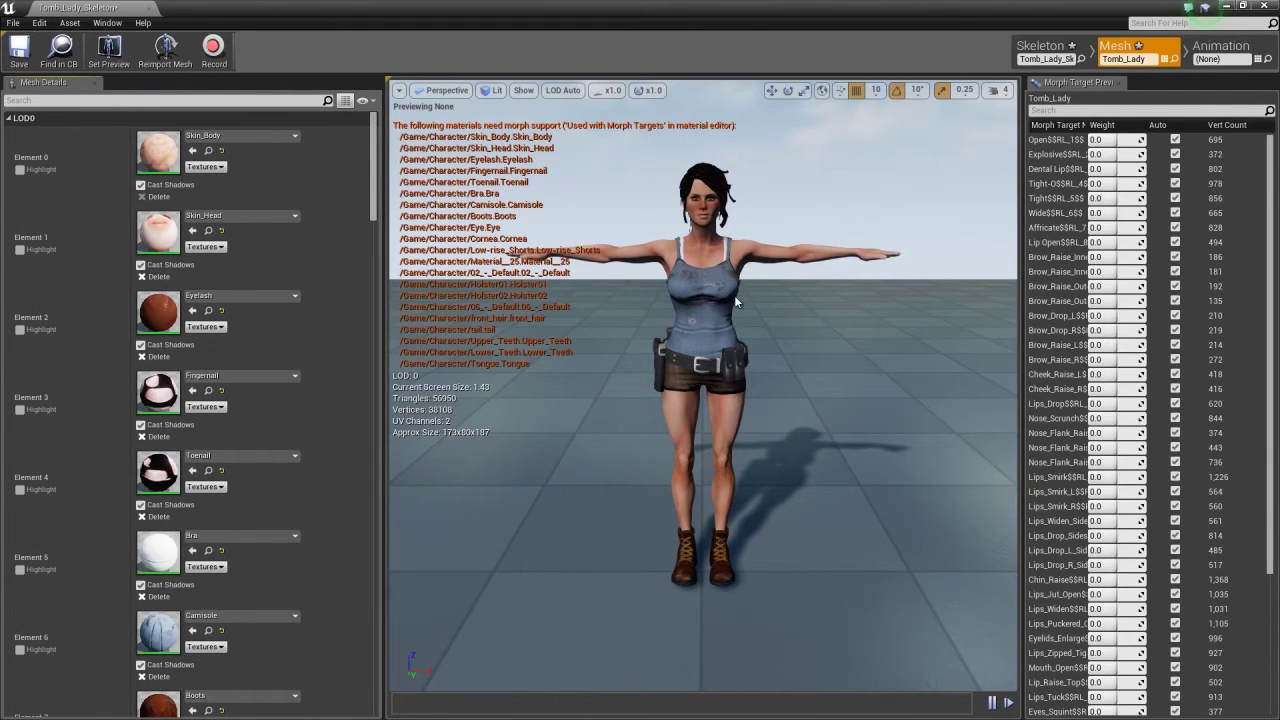
scroll(727, 297, "up", 5)
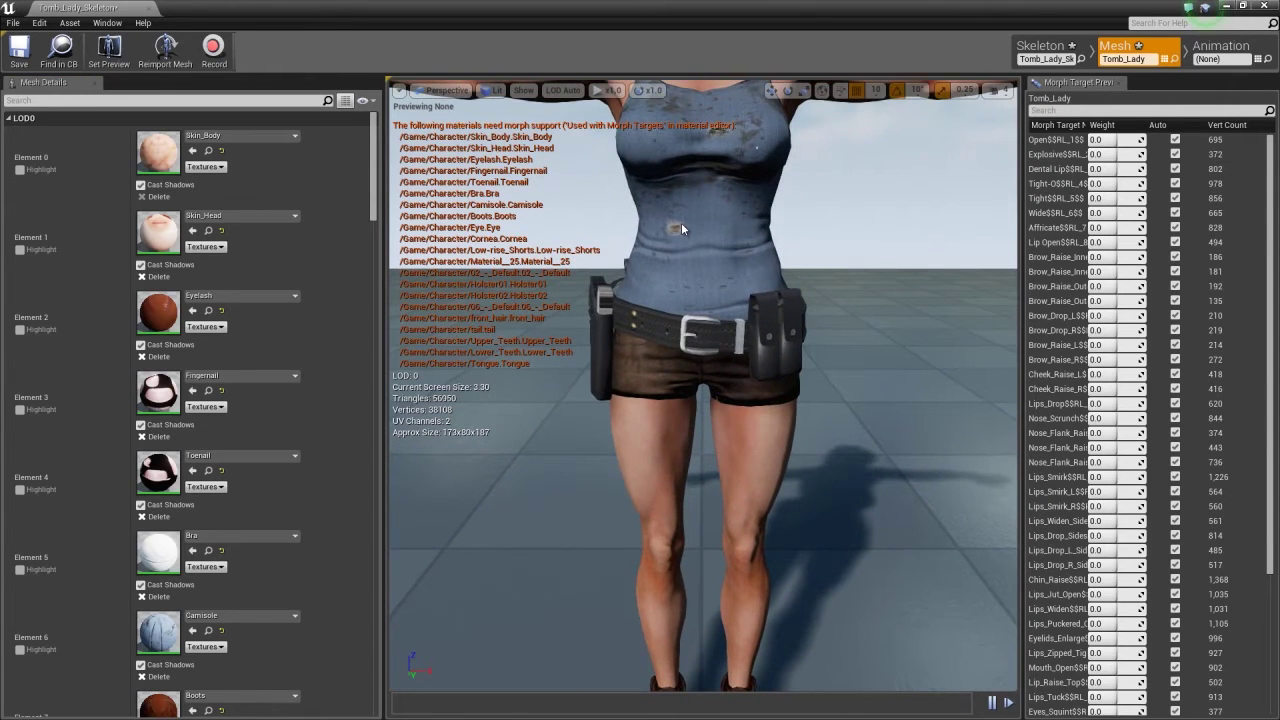
middle_click_drag(681, 229, 688, 180)
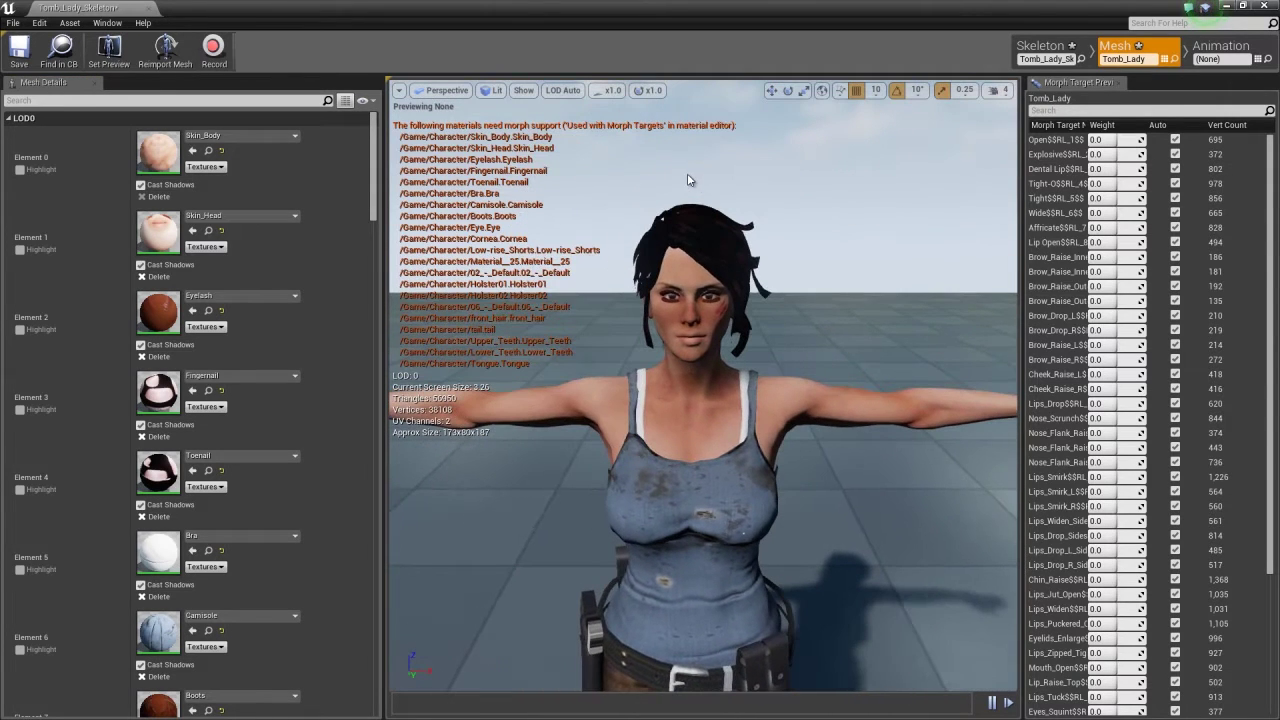
scroll(698, 289, "up", 3)
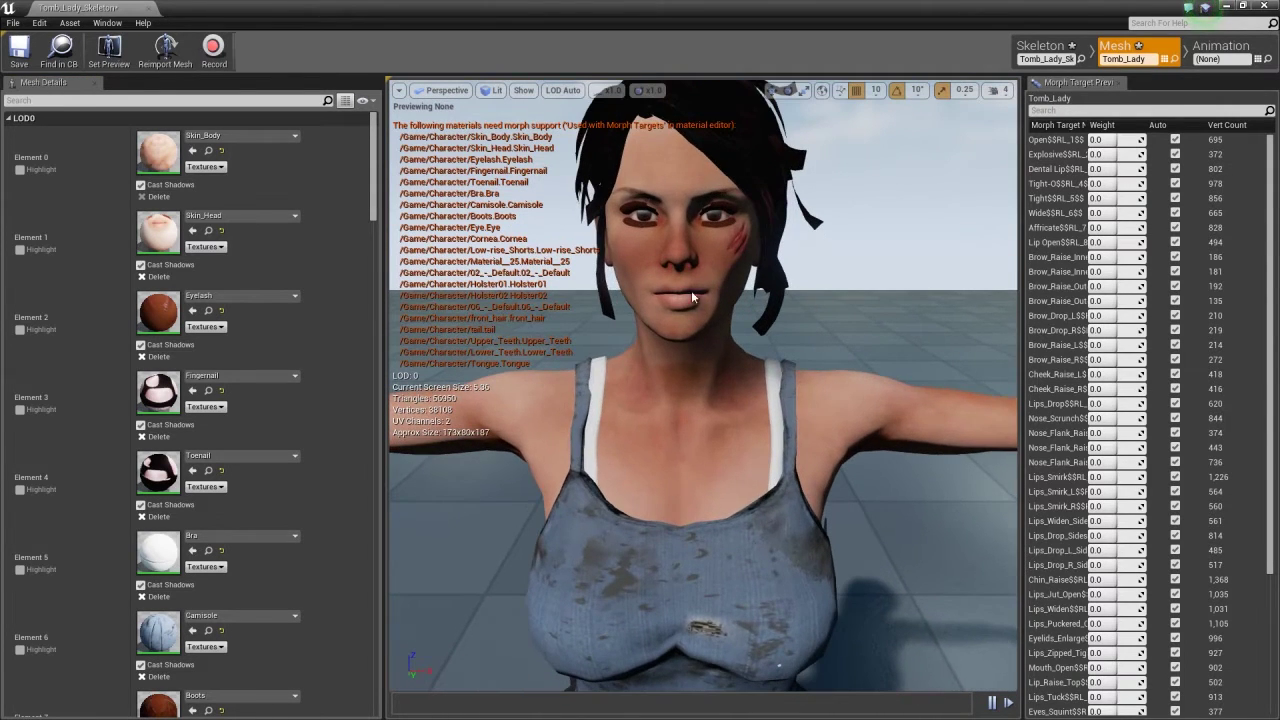
middle_click_drag(705, 328, 706, 321)
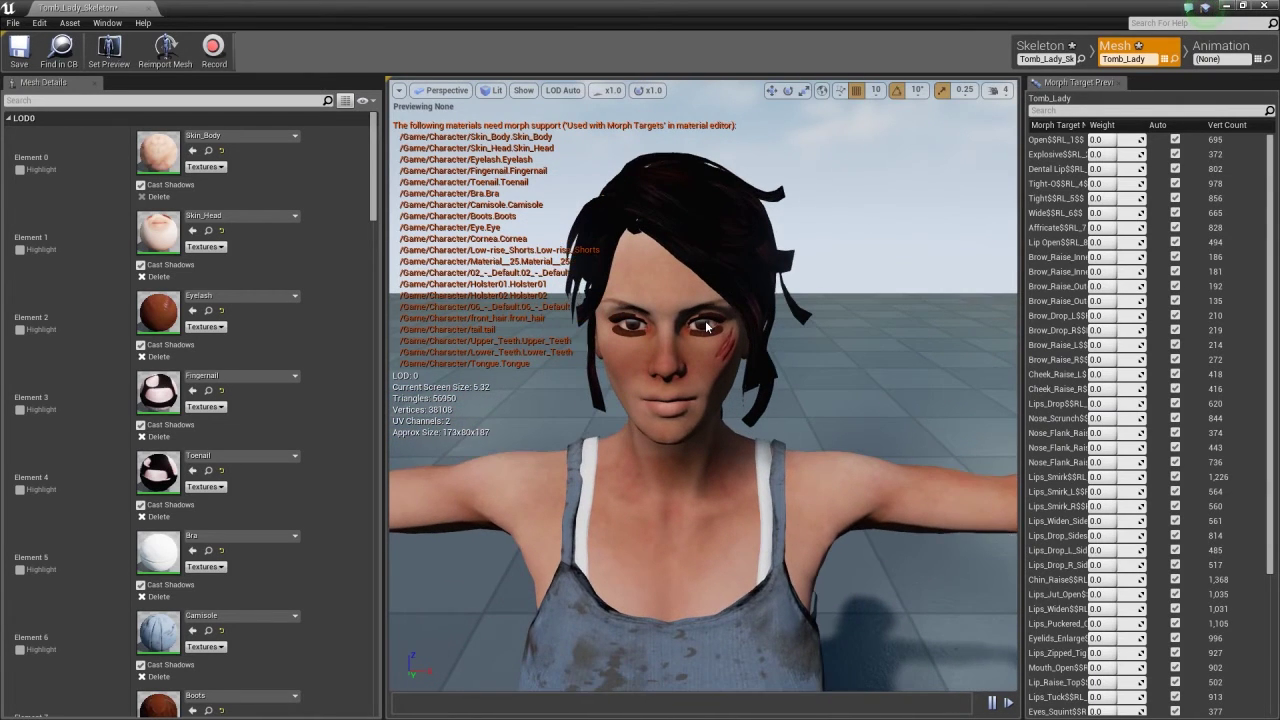
left_click_drag(706, 326, 706, 326)
mouse_move(724, 401)
left_mouse_down()
mouse_move(722, 385)
mouse_move(655, 387)
mouse_move(725, 389)
left_mouse_up()
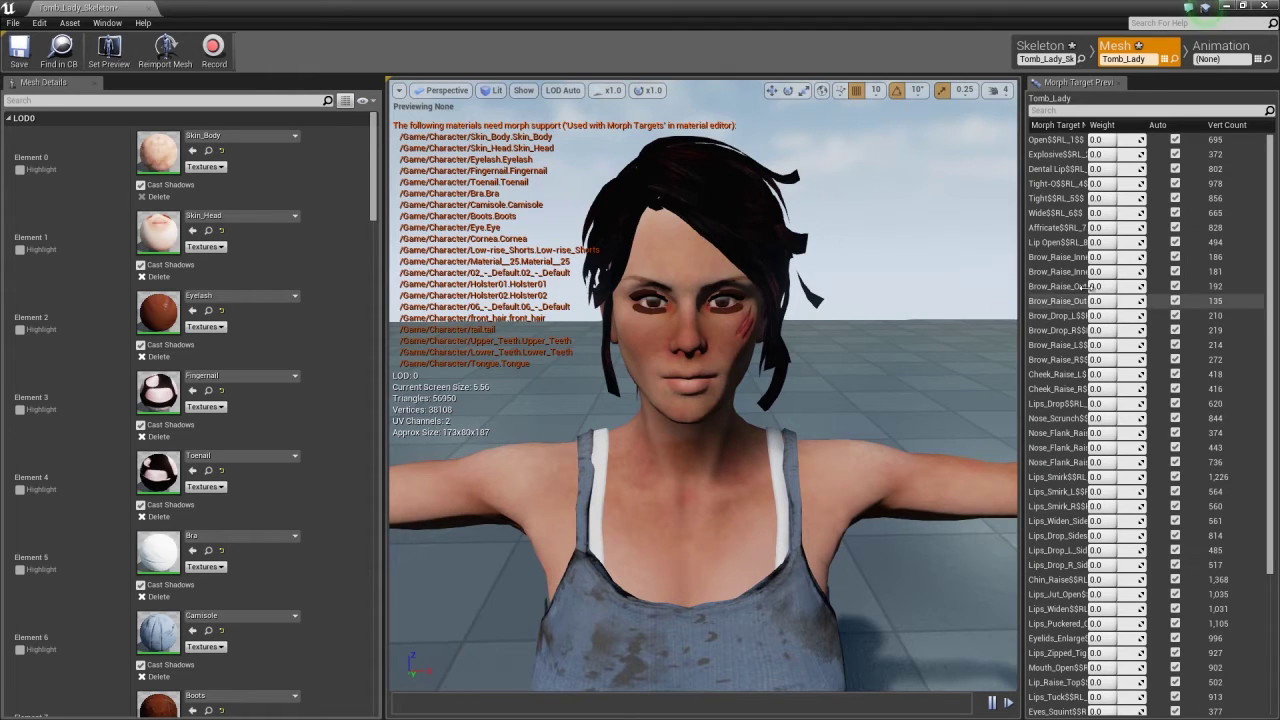
Preview the inner brow raise, right lip smirk and right cheek raise morph targets with weights reset to 0, and close the mesh editor.
mouse_move(1117, 257)
left_mouse_down()
mouse_move(1171, 261)
mouse_move(1095, 271)
mouse_move(1138, 273)
mouse_move(1096, 276)
mouse_move(1132, 280)
mouse_move(1108, 286)
mouse_move(1148, 285)
mouse_move(1109, 257)
left_mouse_up()
left_click(1111, 256)
type("0")
key("Return")
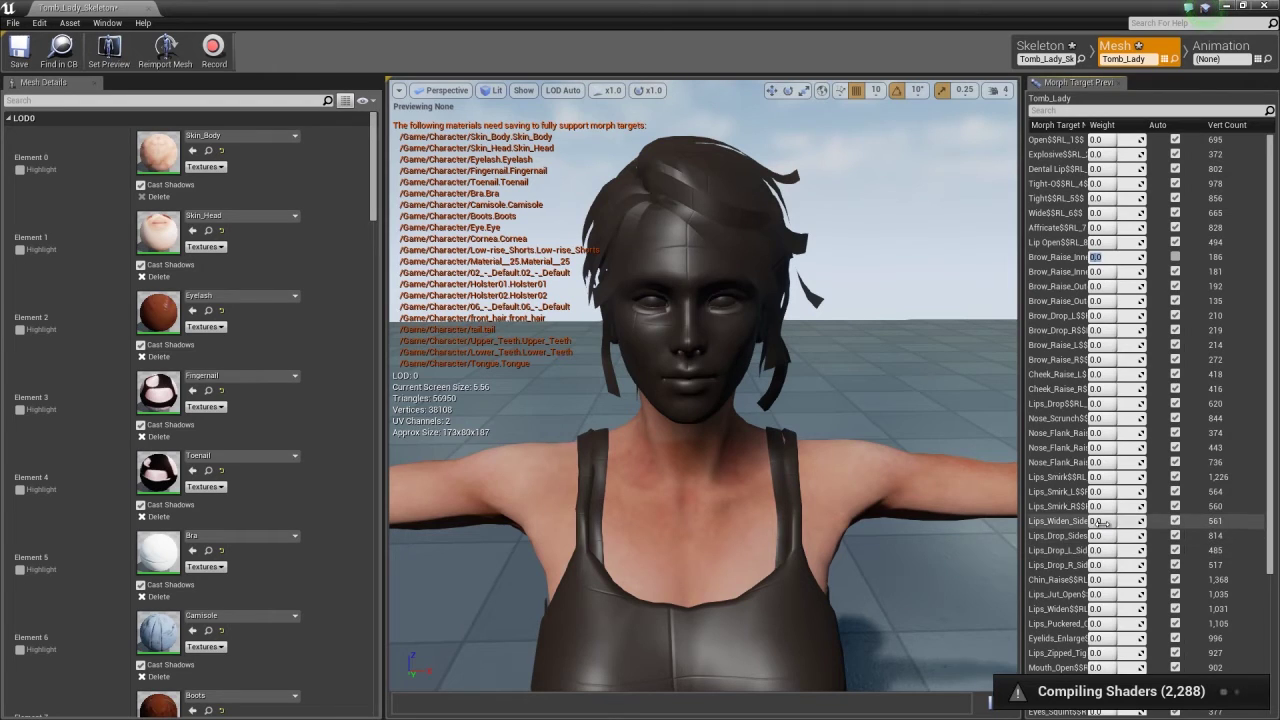
mouse_move(1100, 506)
left_mouse_down()
mouse_move(1158, 506)
mouse_move(1100, 506)
left_mouse_up()
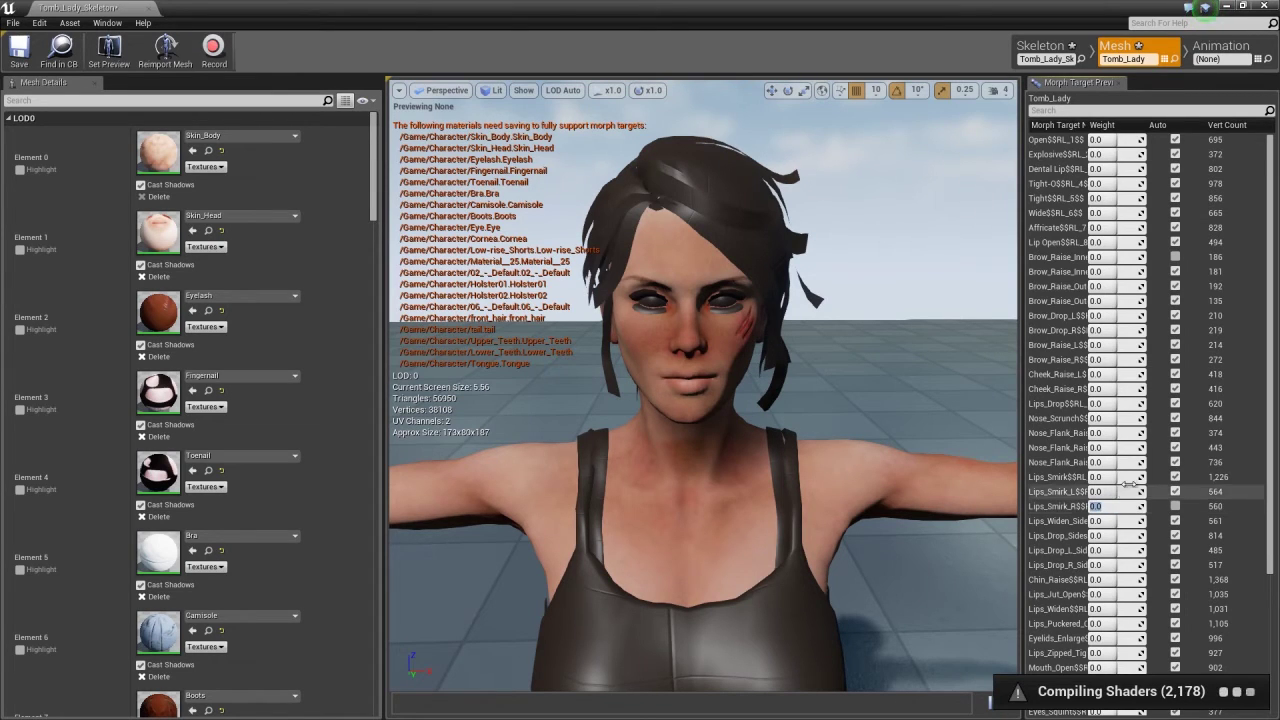
left_click_drag(1098, 389, 1085, 389)
left_click(1118, 390)
type("0")
key("Return")
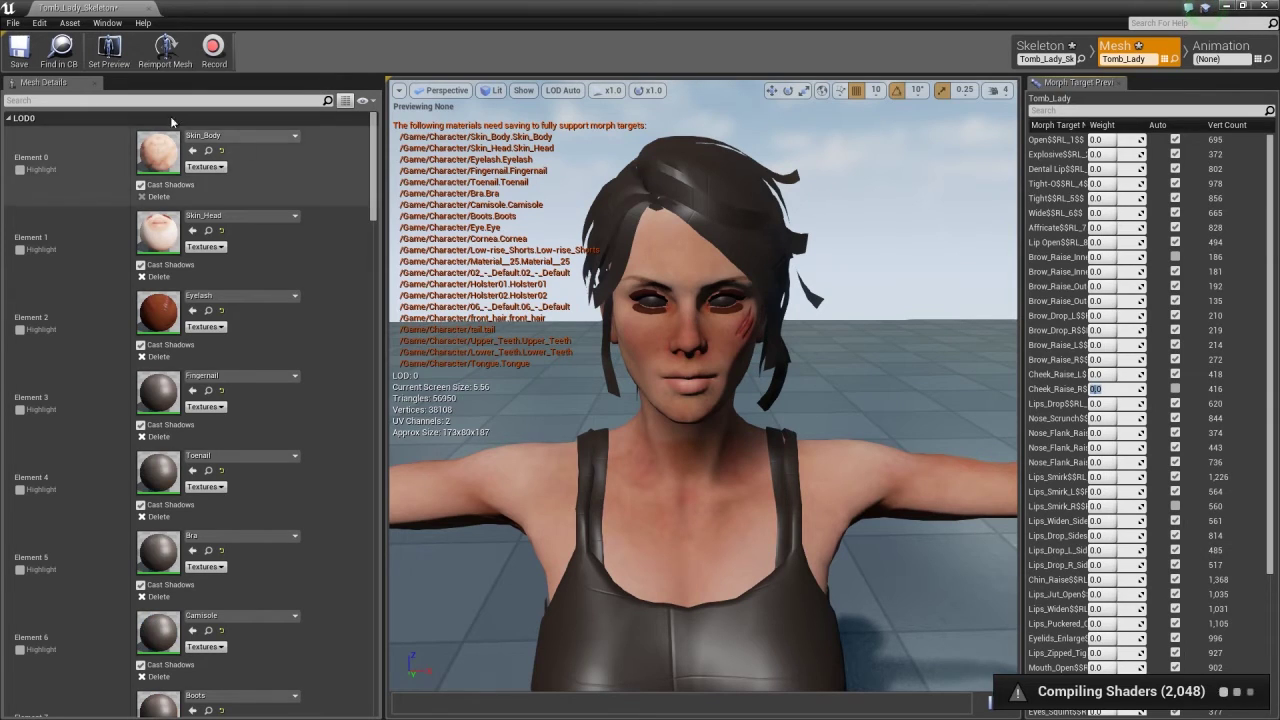
left_click(145, 8)
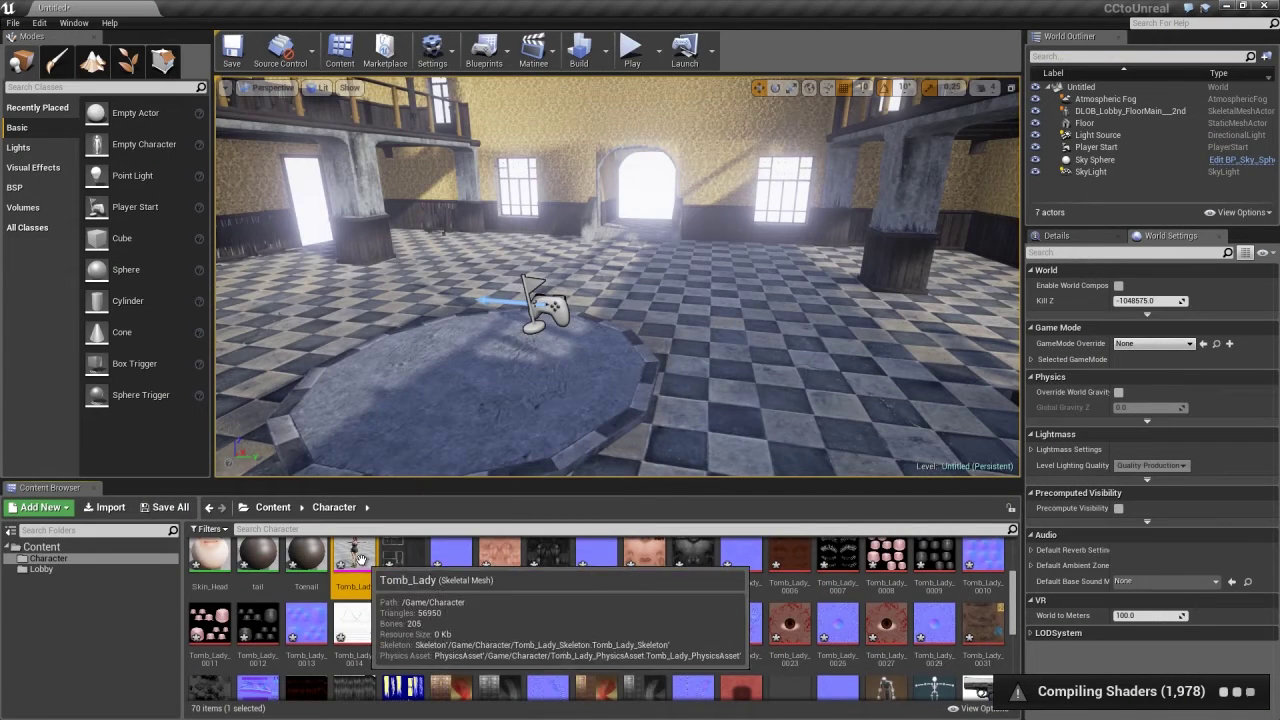
Place the Tomb_Lady skeletal mesh on the round platform in the lobby level and frame her face close up.
left_click_drag(352, 558, 472, 388)
key("f")
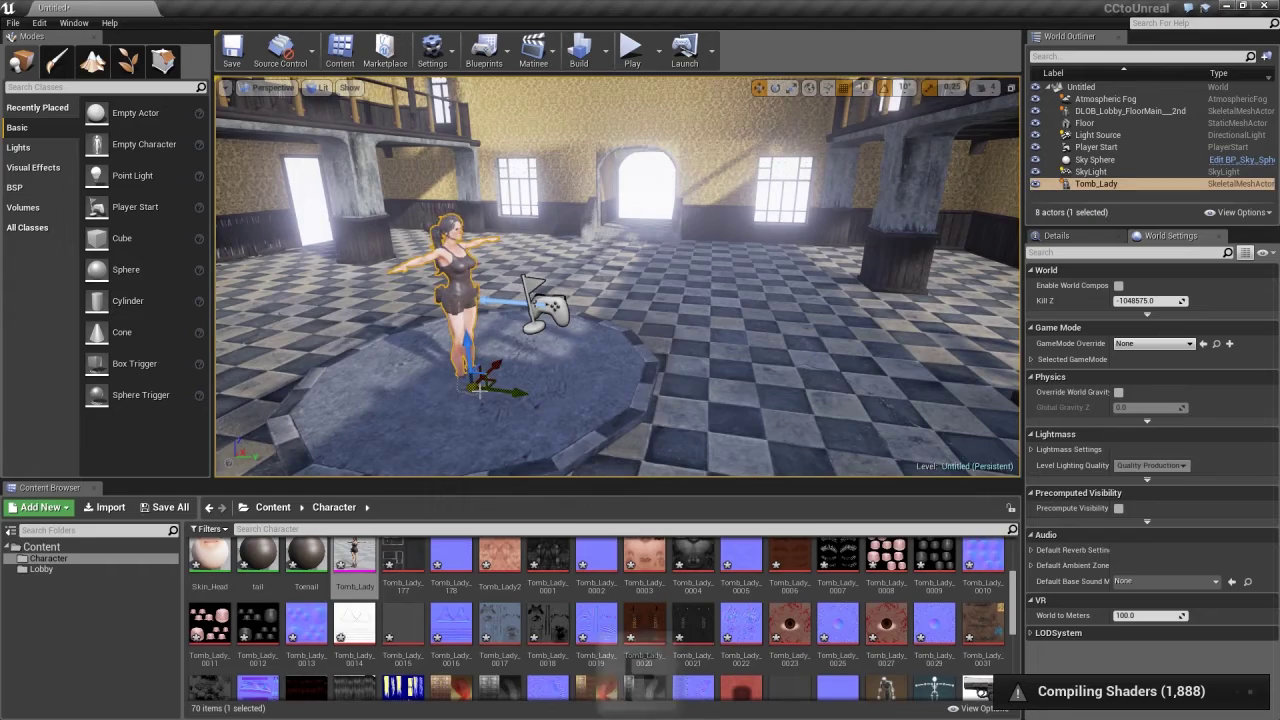
left_click_drag(735, 384, 356, 377, "alt")
scroll(636, 264, "up", 1)
right_click_drag(636, 263, 781, 250, "alt")
mouse_move(626, 216)
middle_mouse_down("alt")
mouse_move(637, 229)
mouse_move(622, 170)
mouse_move(627, 208)
middle_mouse_up("alt")
scroll(622, 170, "up", 2)
left_click_drag(650, 288, 749, 287, "alt")
scroll(688, 340, "up", 4)
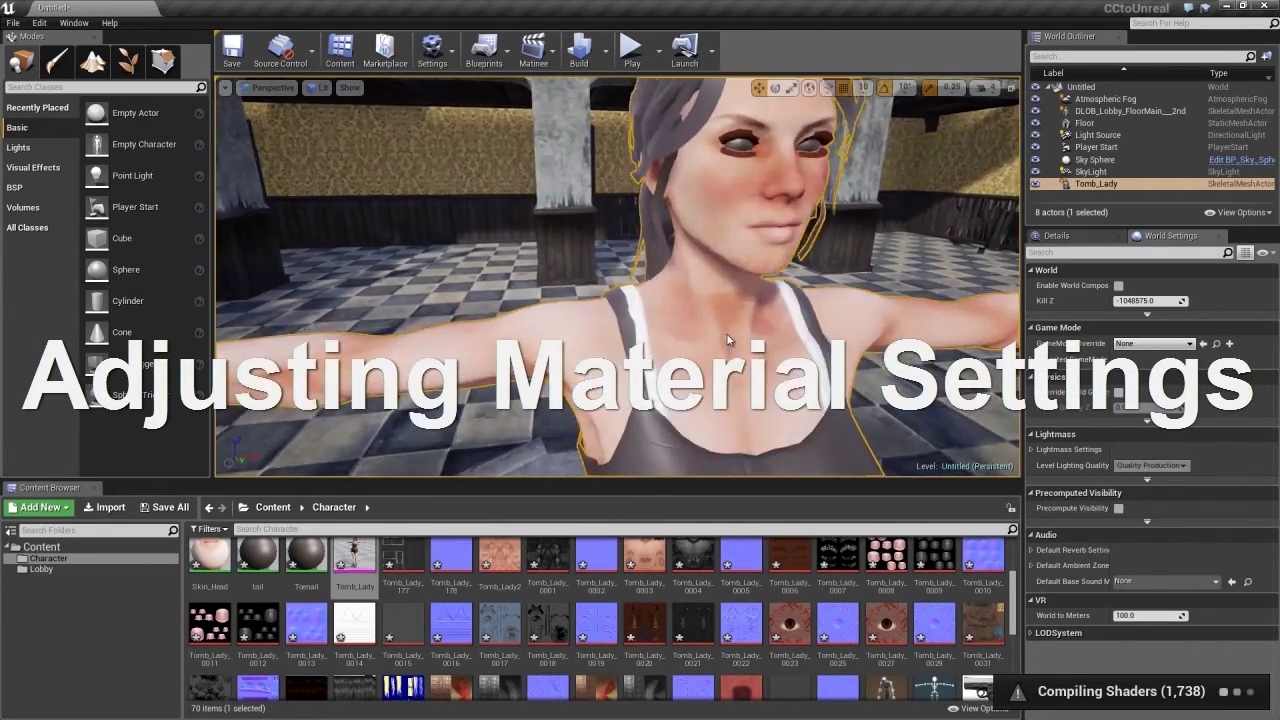
middle_click_drag(757, 311, 762, 299)
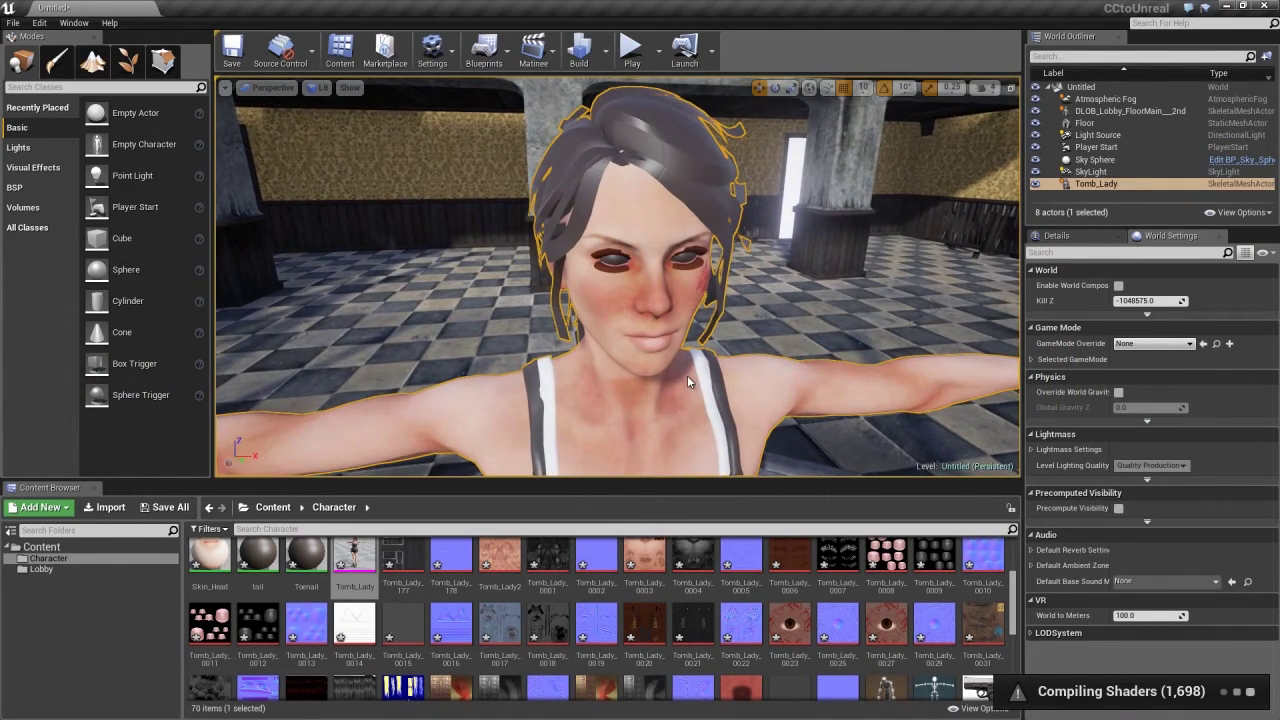
right_click_drag(687, 375, 679, 366)
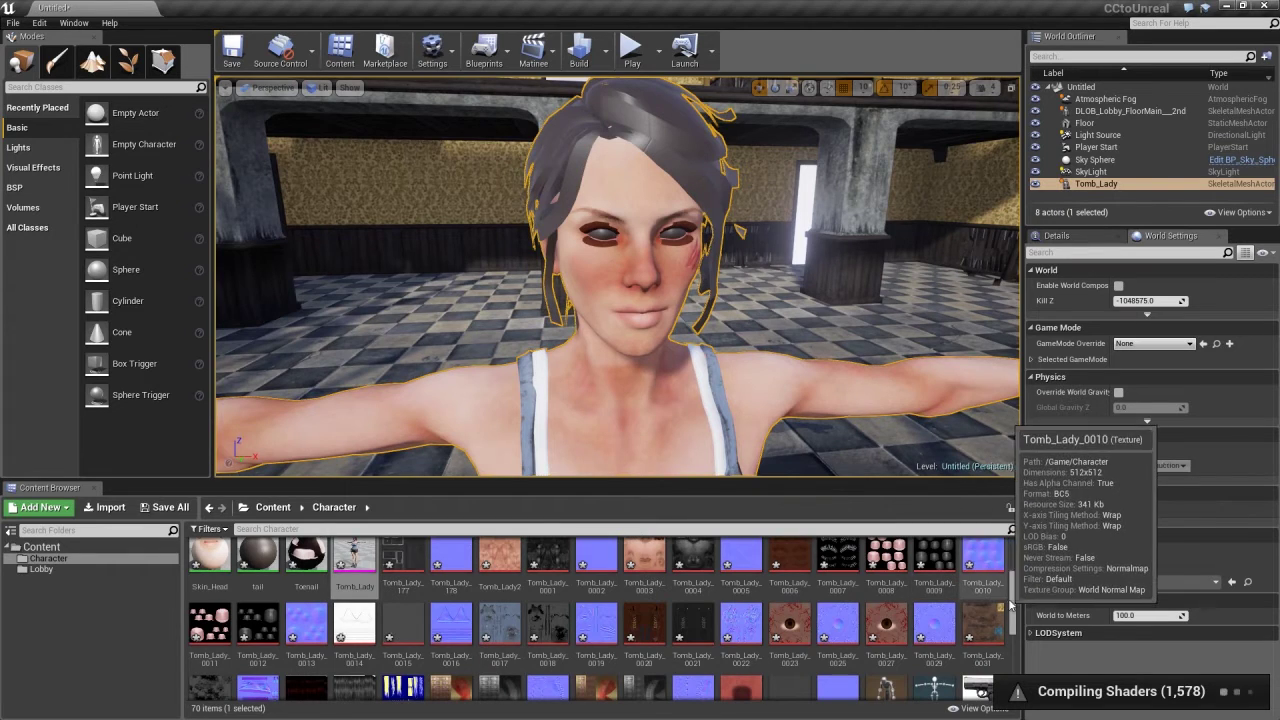
Open the Eyelash material and arrange its two Texture Sample nodes, one above the other, to the left of the main material node.
left_click_drag(1011, 604, 1012, 567)
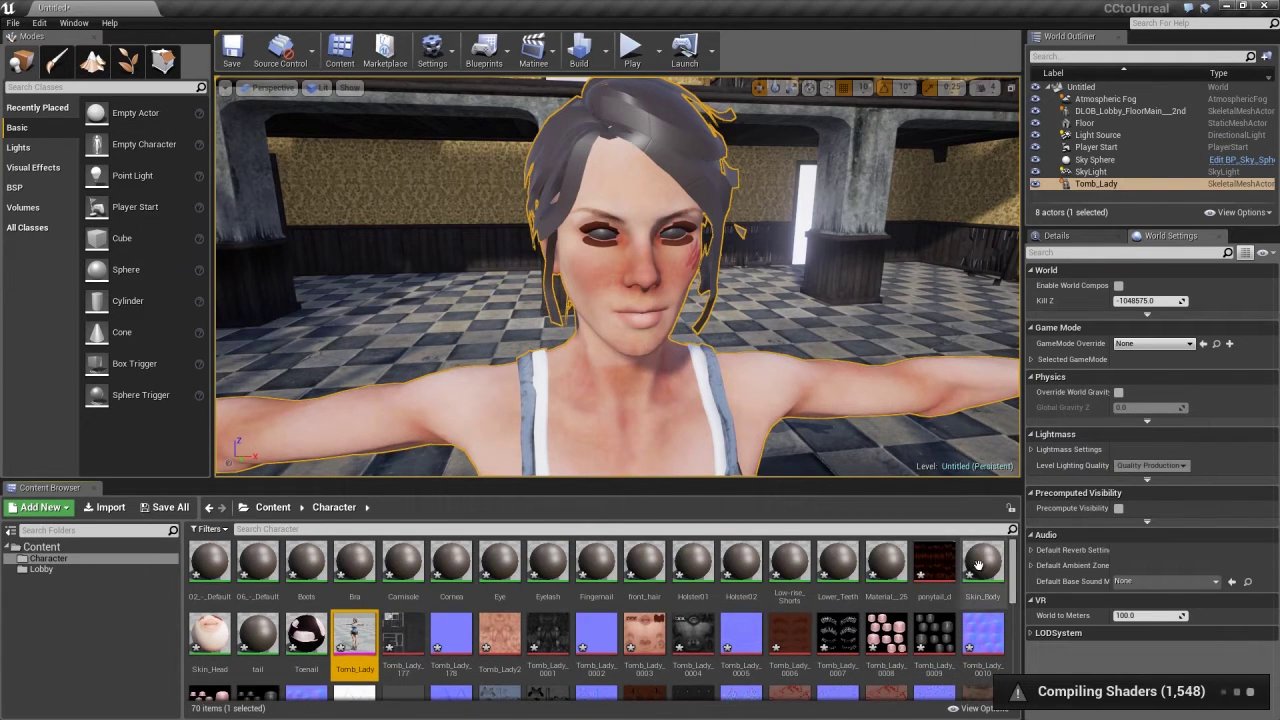
double_click(553, 572)
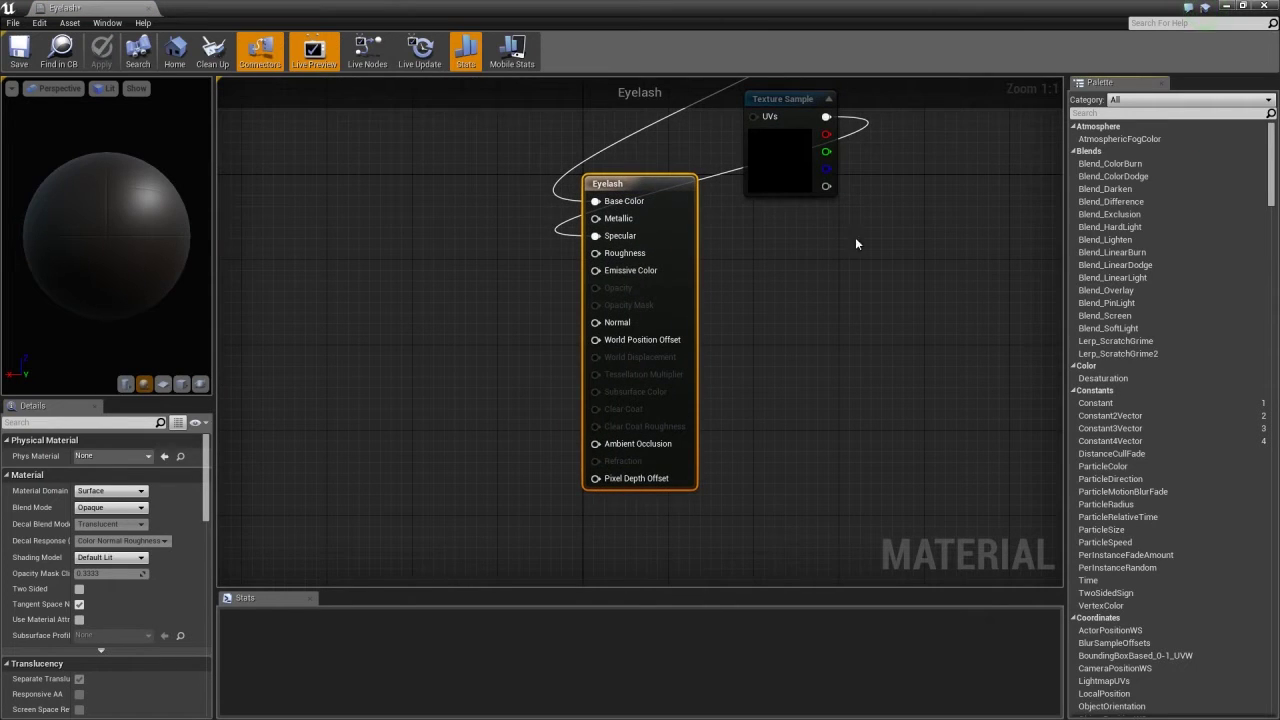
right_click_drag(855, 243, 886, 386)
left_click_drag(808, 240, 458, 433)
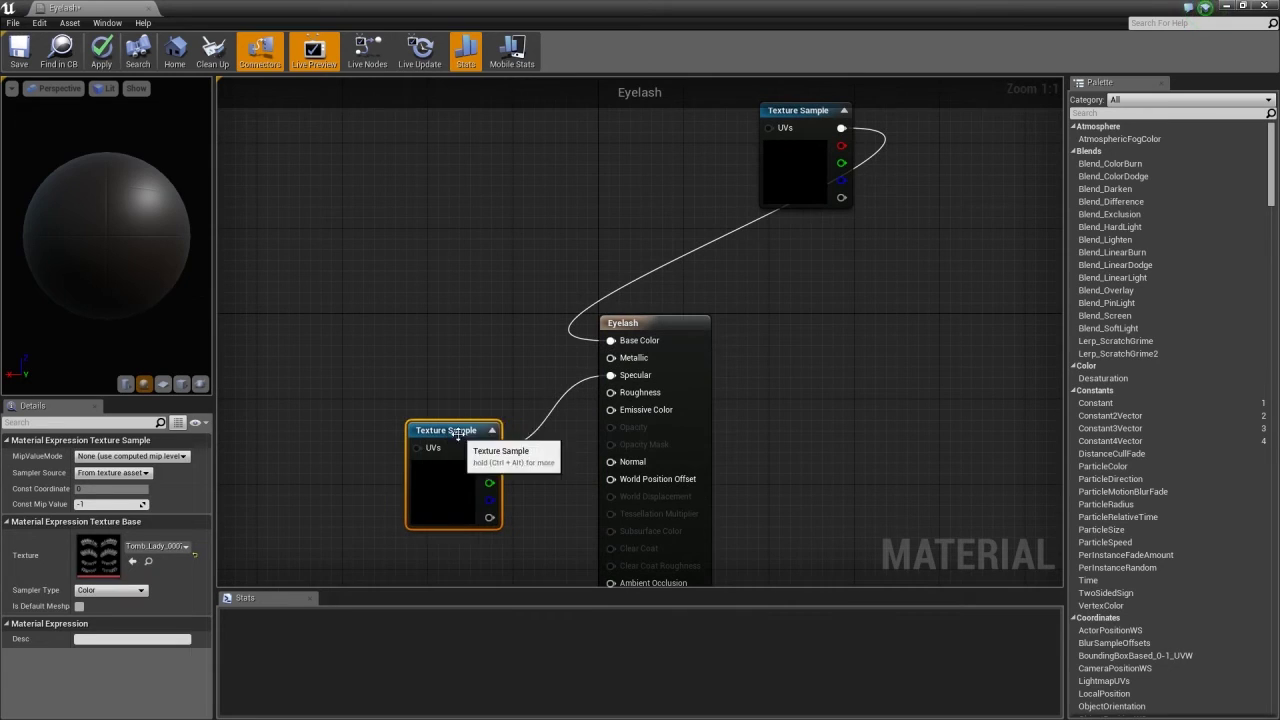
left_click_drag(794, 110, 429, 303)
right_click_drag(873, 415, 986, 277)
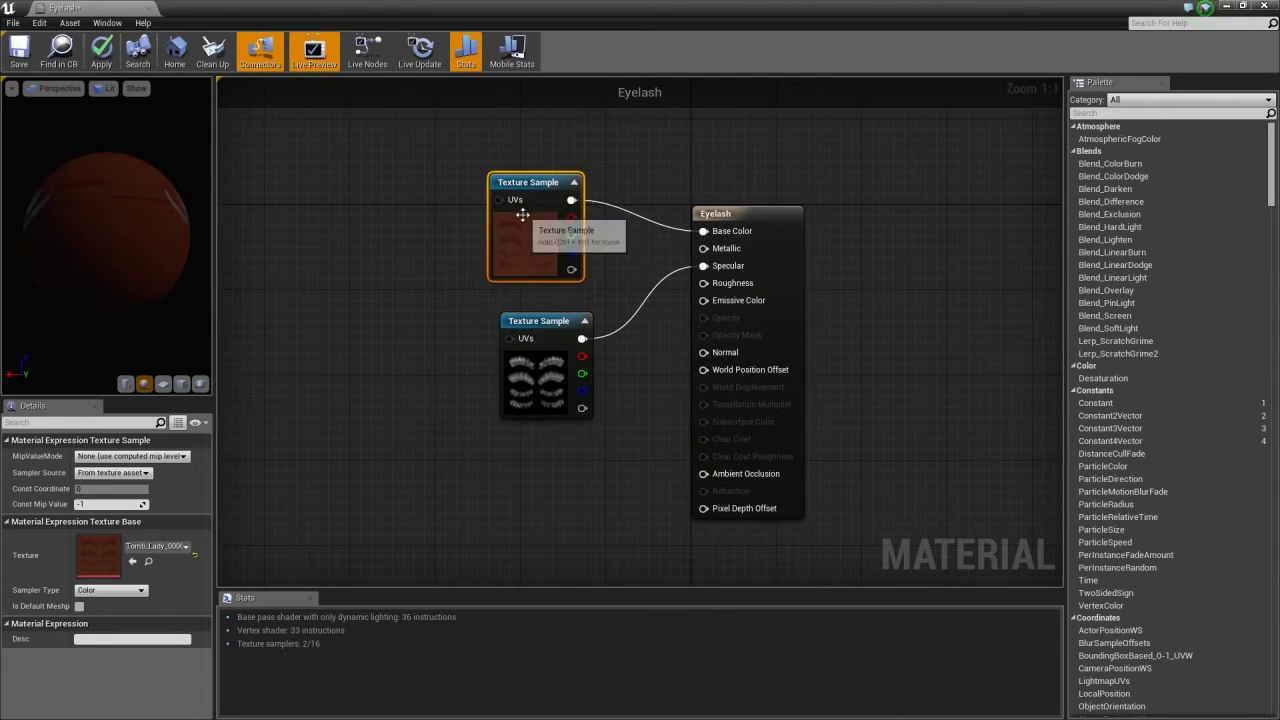
left_click_drag(554, 326, 532, 346)
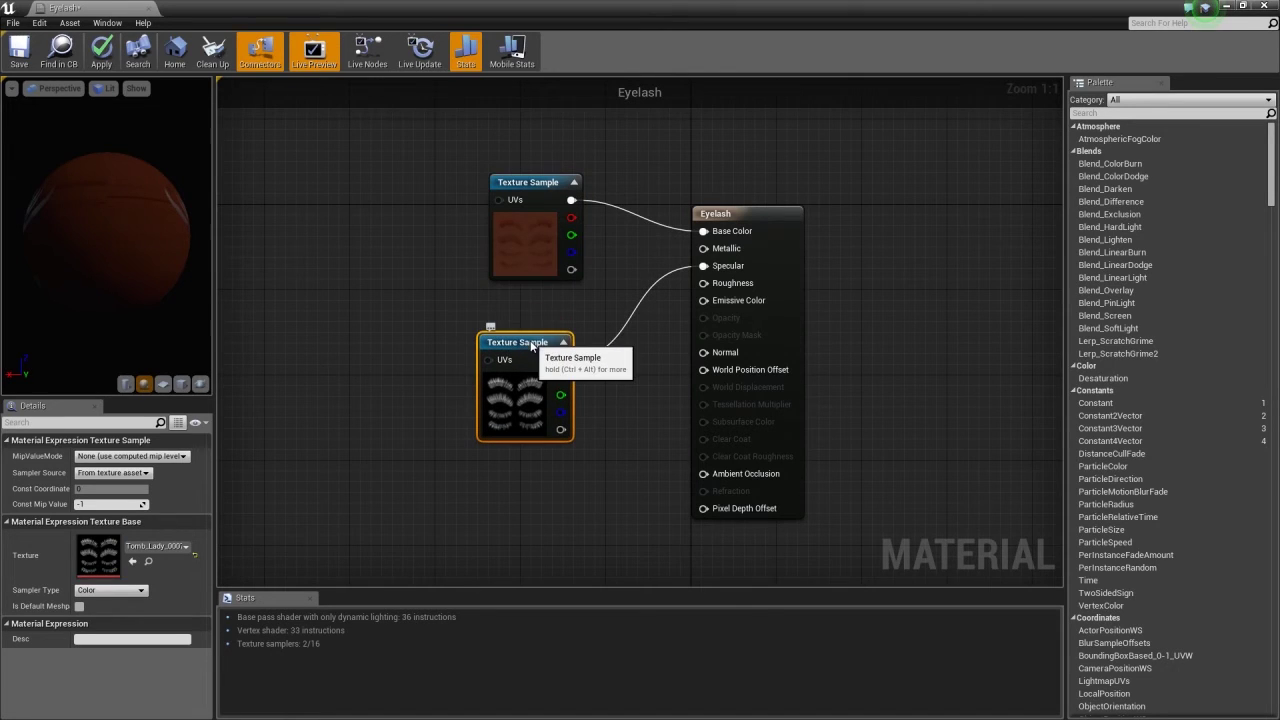
Make the Eyelash material Masked and Two Sided, with the base color texture's alpha output connected to Opacity Mask.
left_click(755, 216)
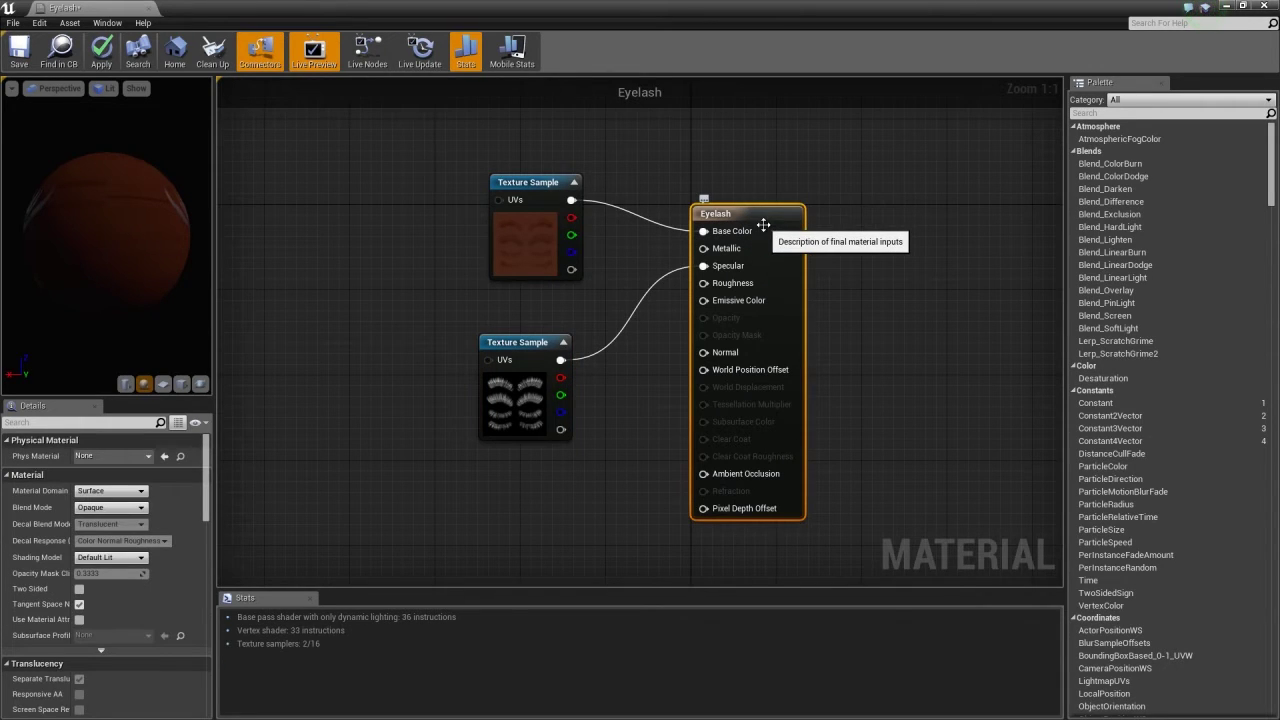
left_click(100, 509)
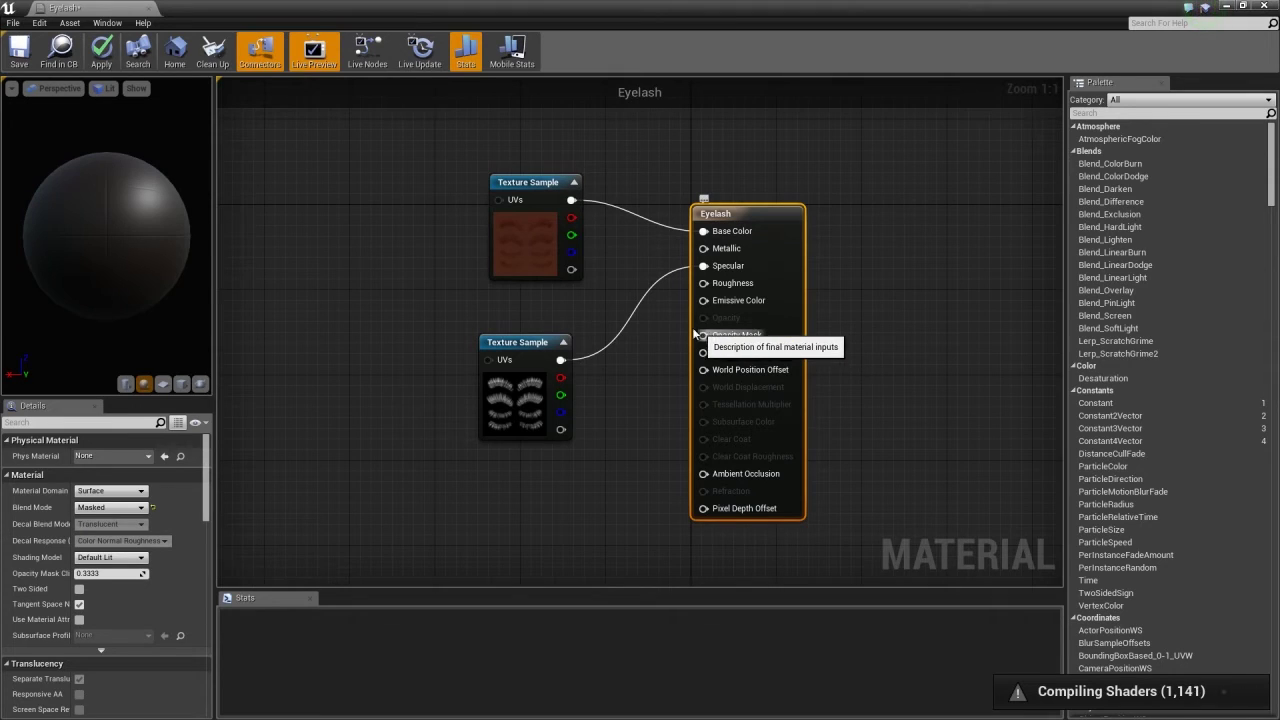
left_click_drag(571, 269, 705, 338)
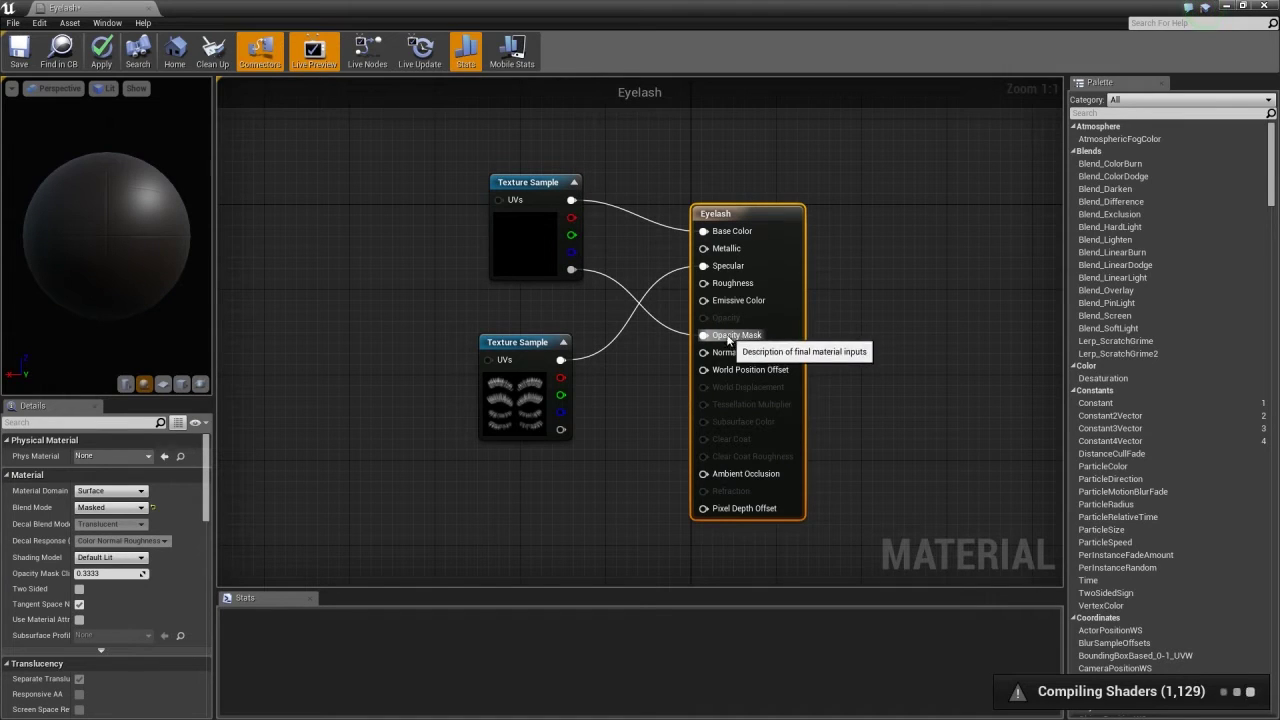
left_click(79, 590)
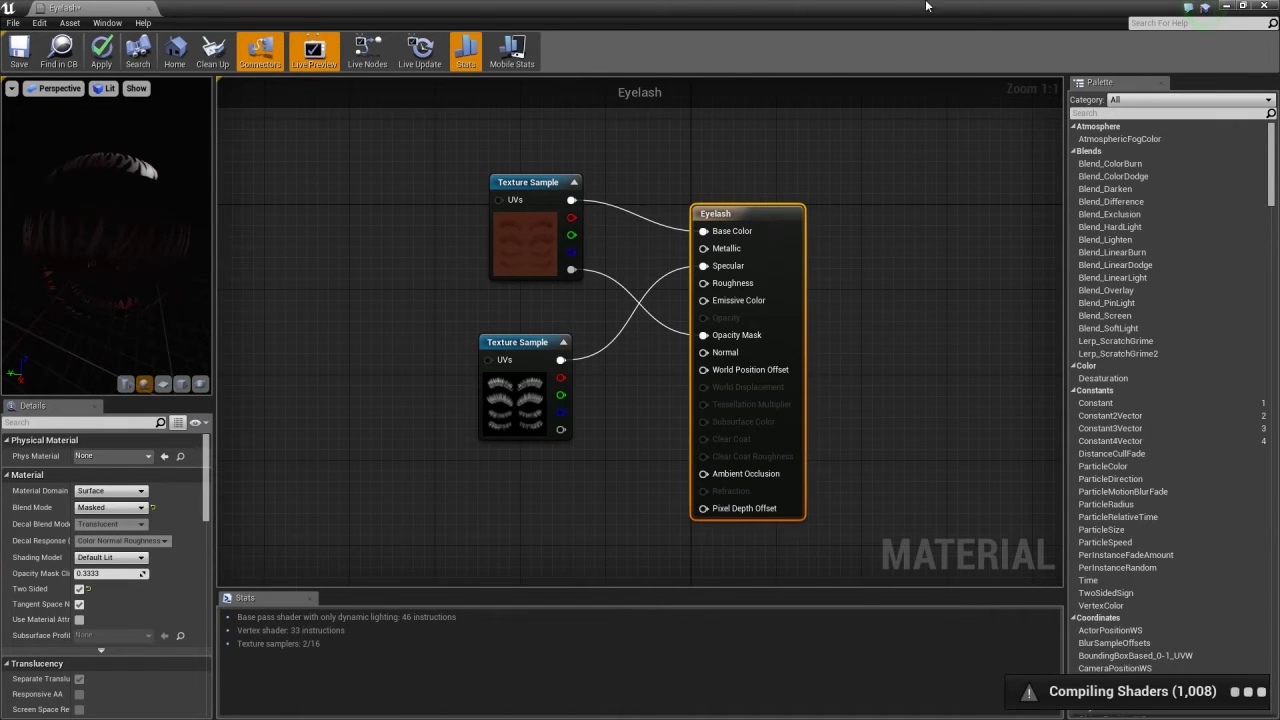
Shrink the material editor window so the character's face is visible in the level, and save the Eyelash material.
left_click(1243, 9)
left_click_drag(400, 289, 503, 279)
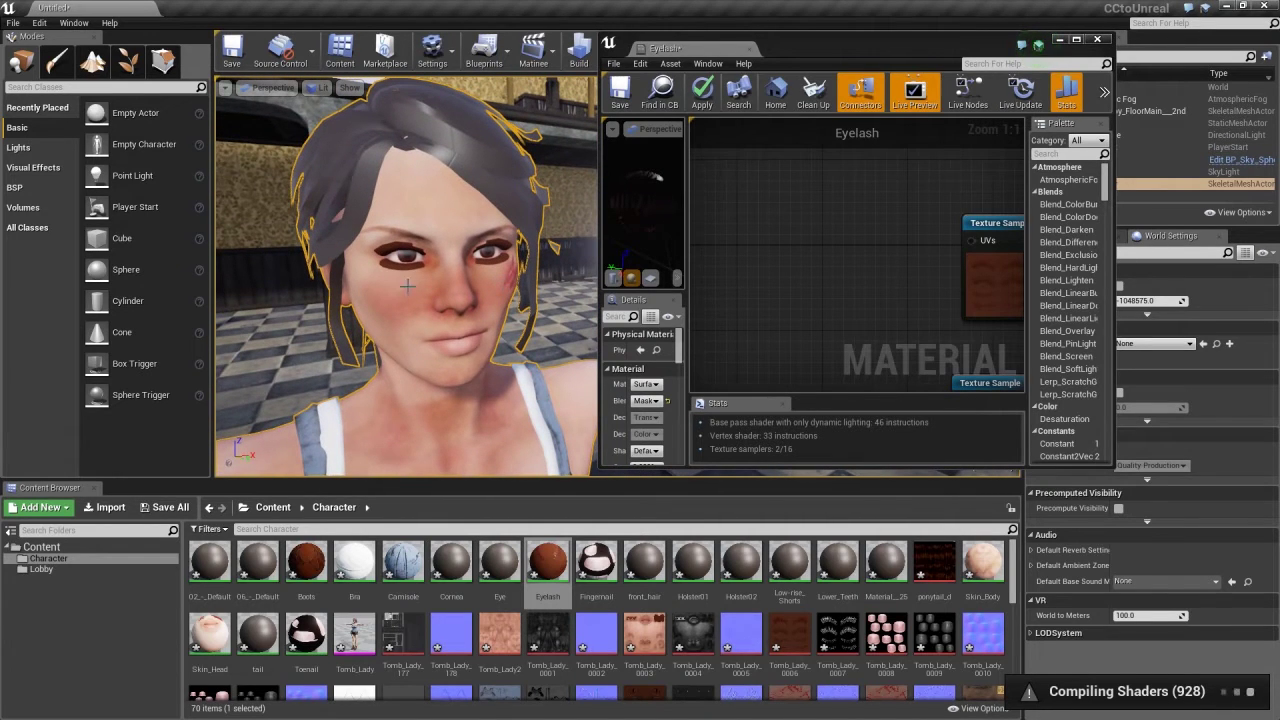
left_click(622, 92)
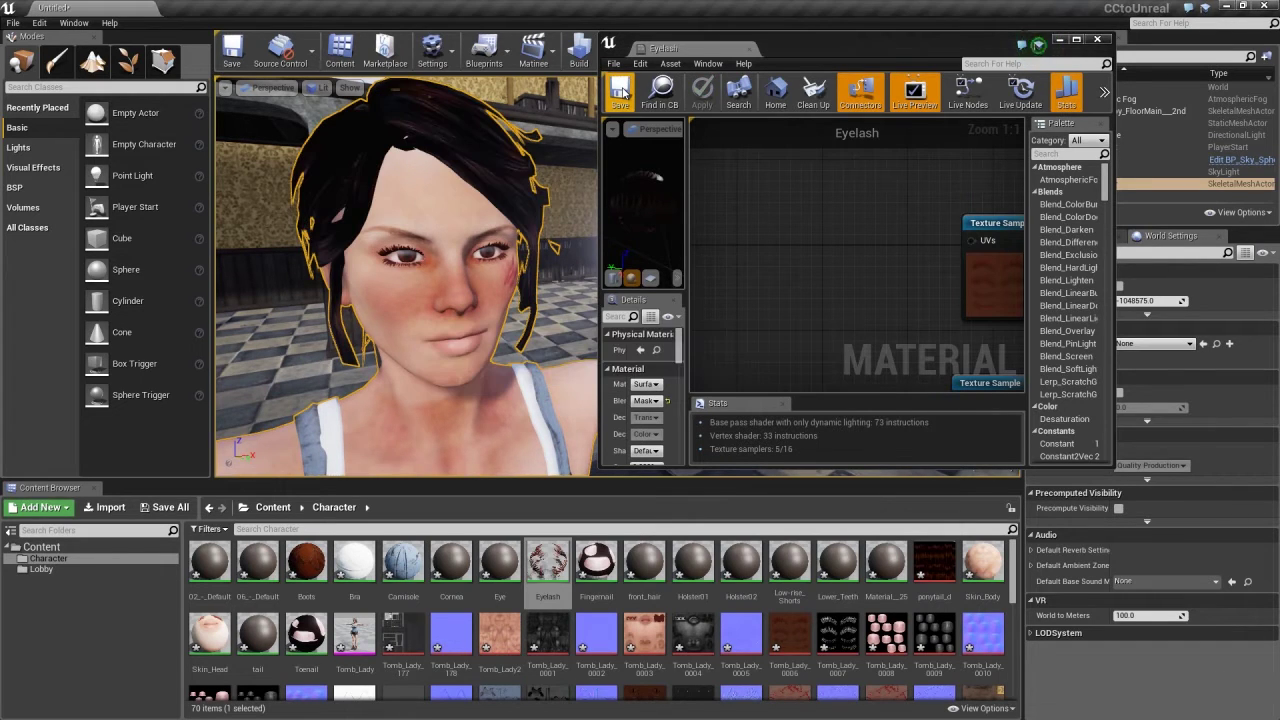
Close the Eyelash material editor after viewing the eyelashes, and frame the character's head and front hair in the level.
left_click_drag(398, 296, 420, 311, "alt")
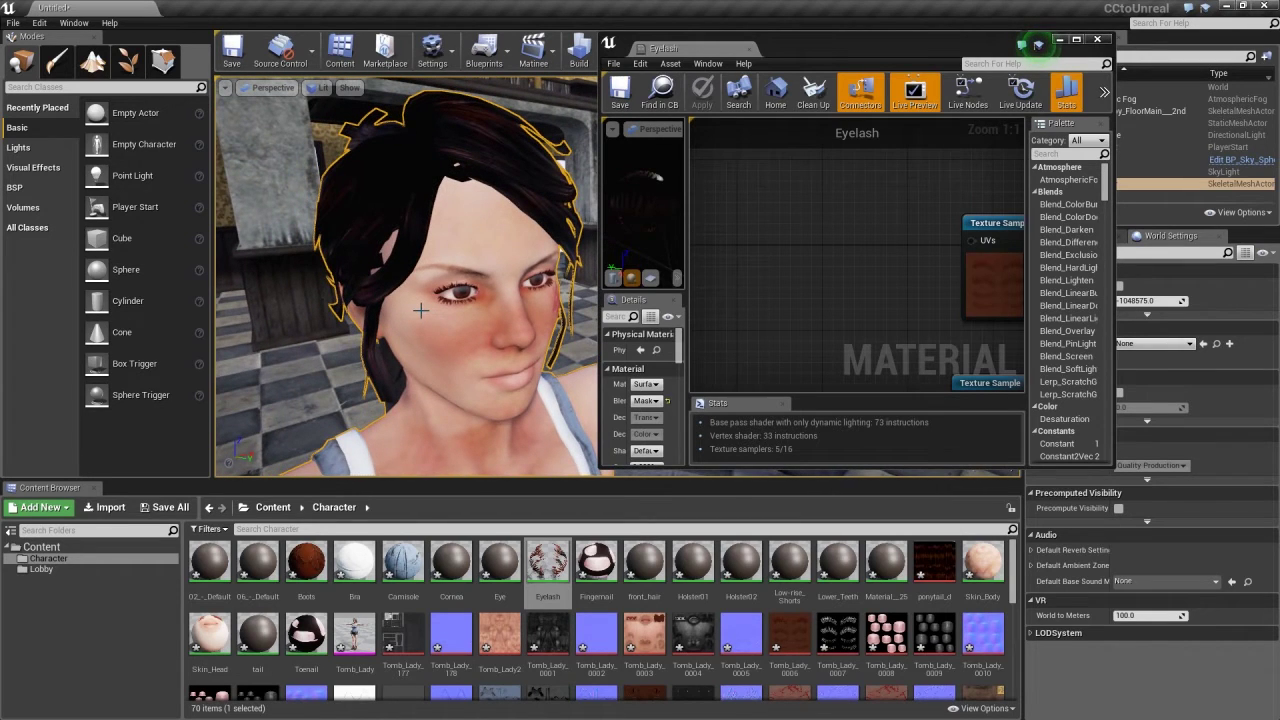
left_click(1097, 39)
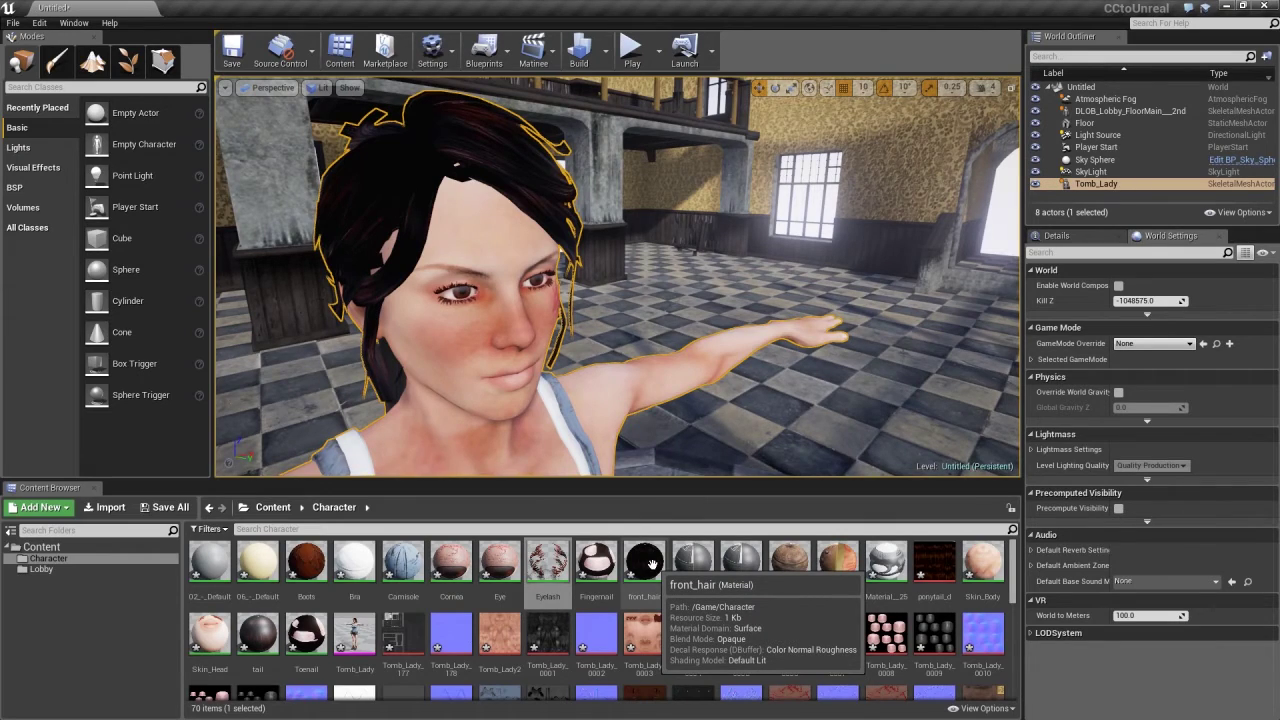
scroll(672, 316, "down", 5)
scroll(679, 302, "up", 2)
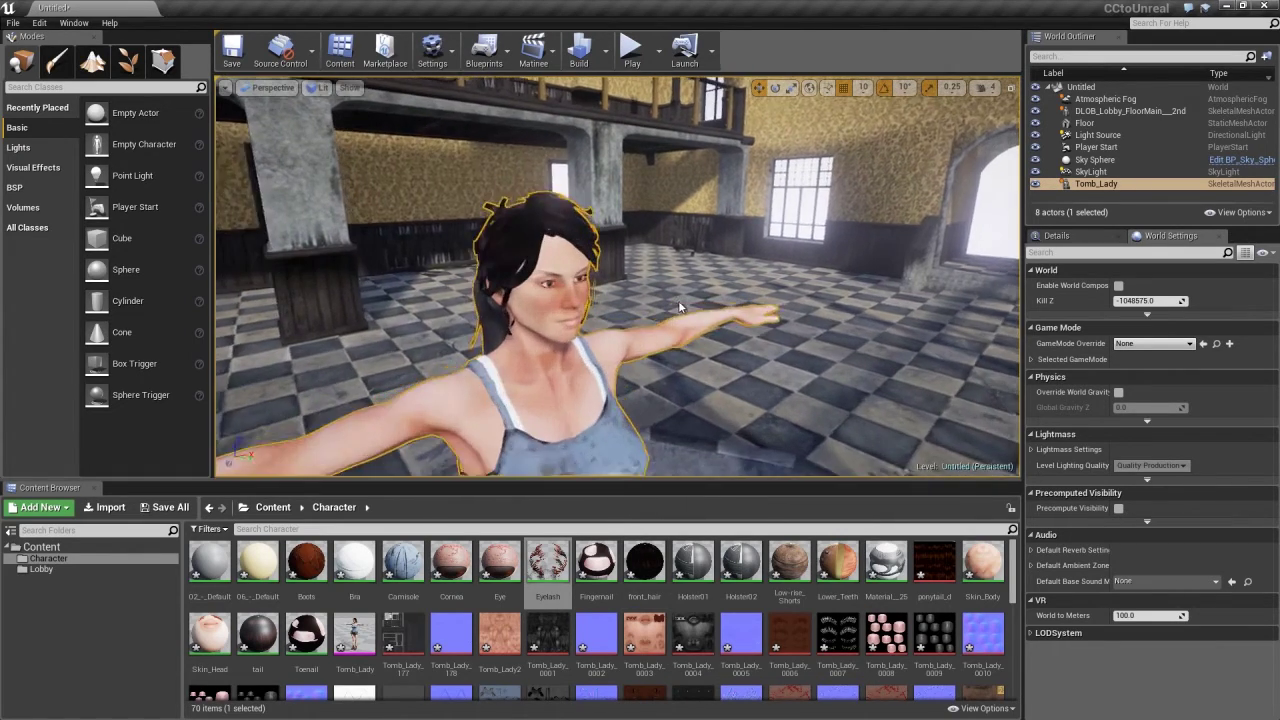
scroll(680, 318, "up", 4)
left_click_drag(682, 333, 461, 301, "alt")
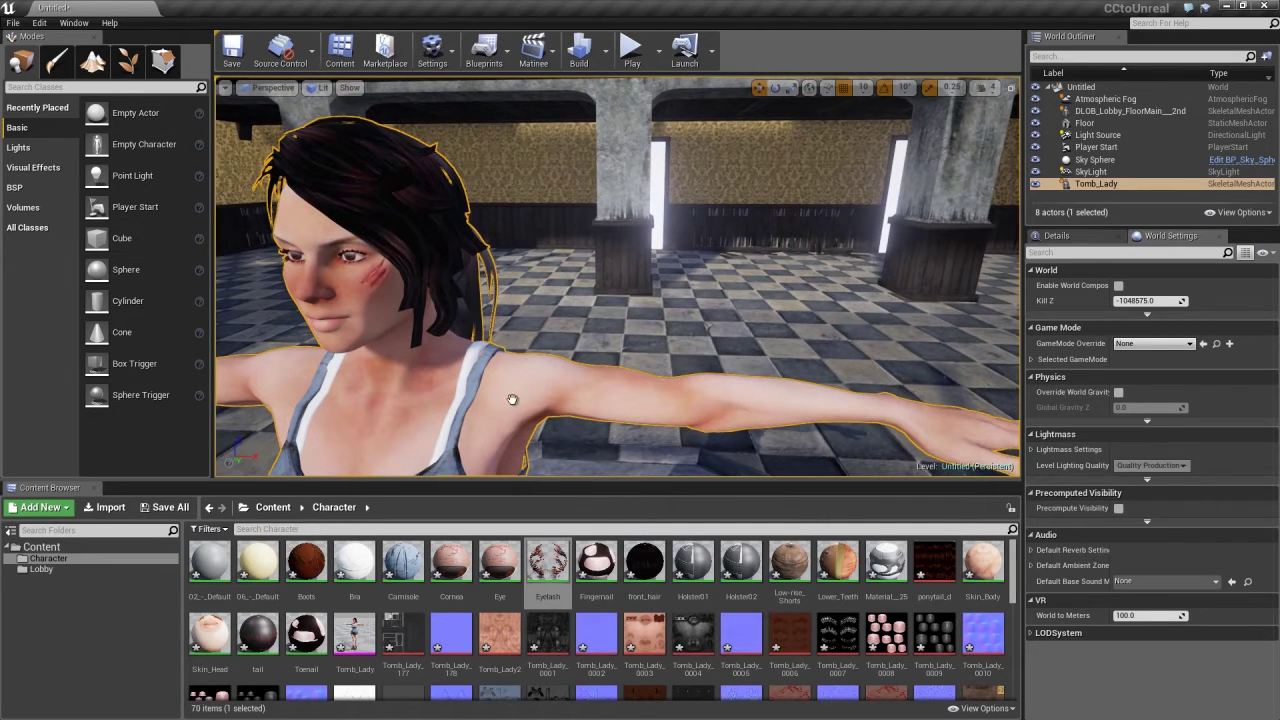
Open the front_hair material and arrange its three Texture Sample nodes in a column to the left of the main material node.
double_click(647, 566)
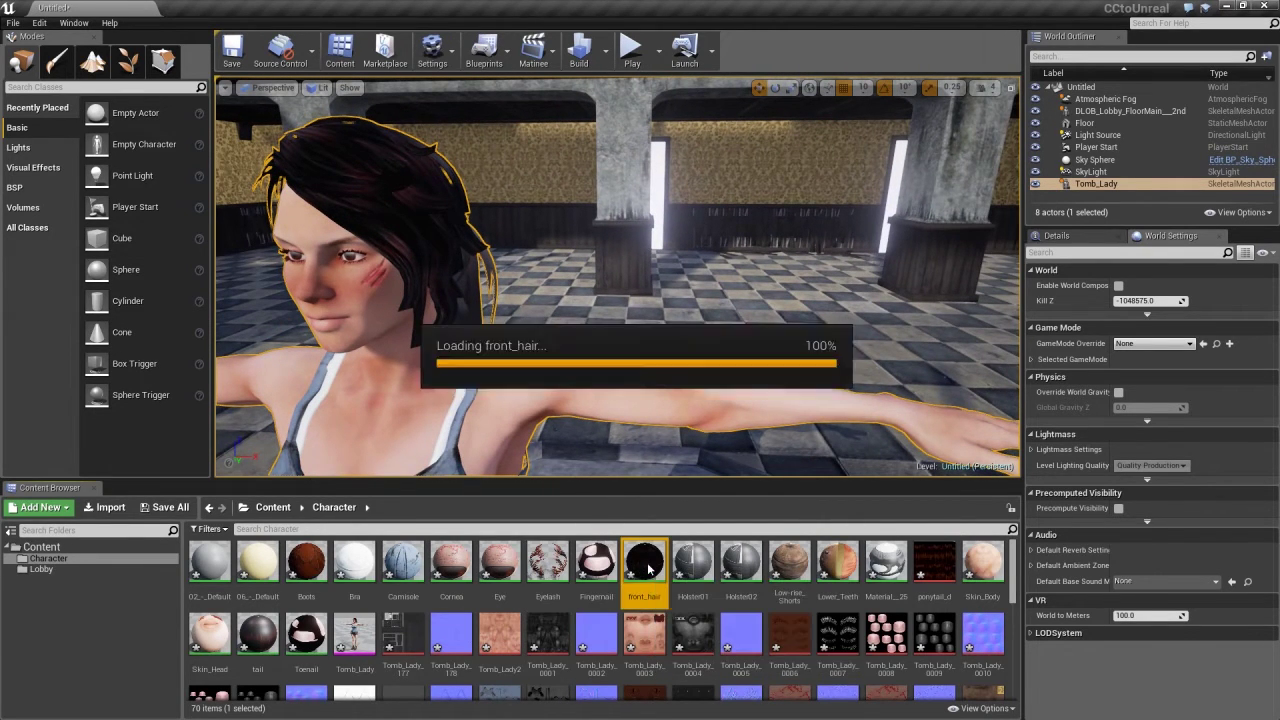
double_click(816, 45)
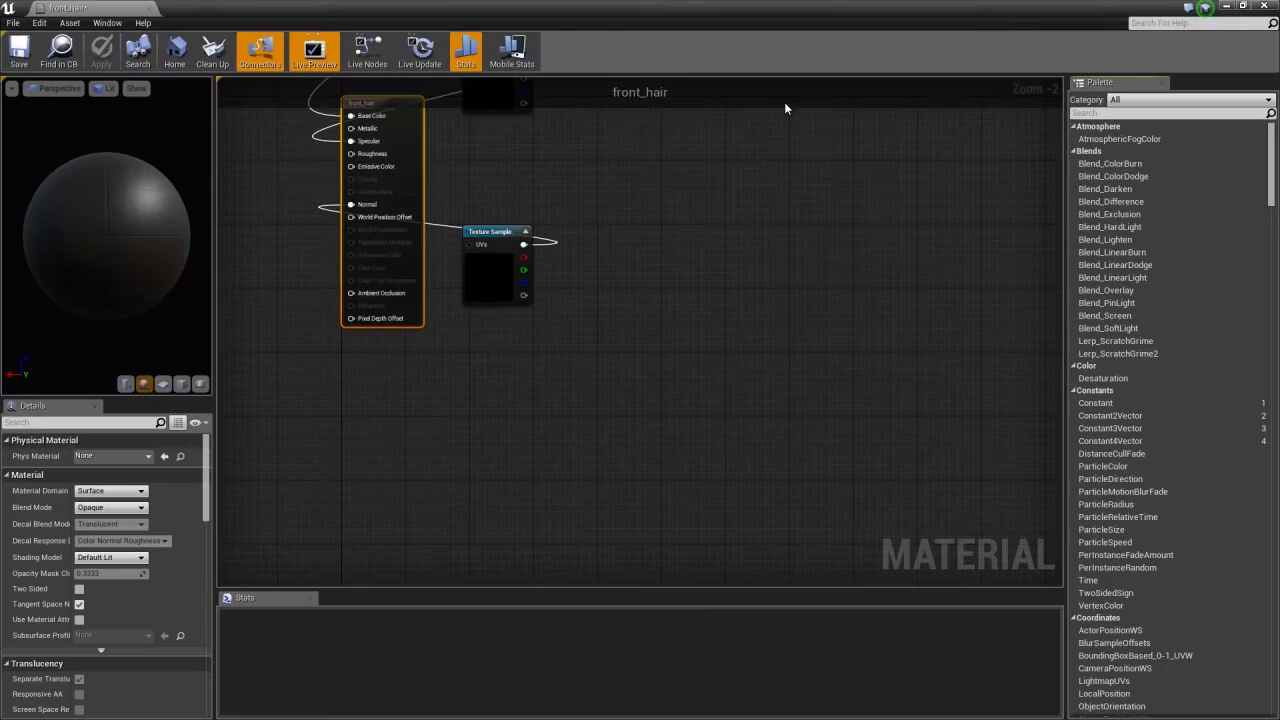
right_click_drag(578, 180, 791, 366)
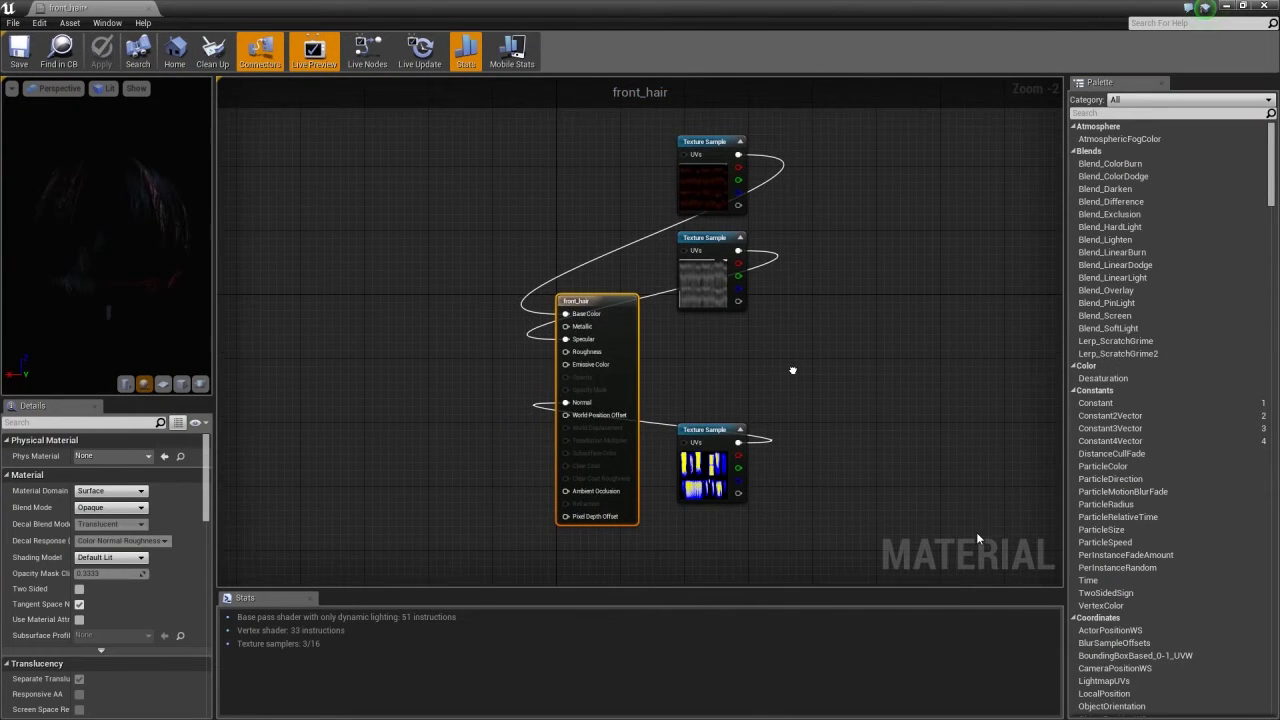
scroll(800, 362, "up", 2)
right_click_drag(834, 212, 868, 308)
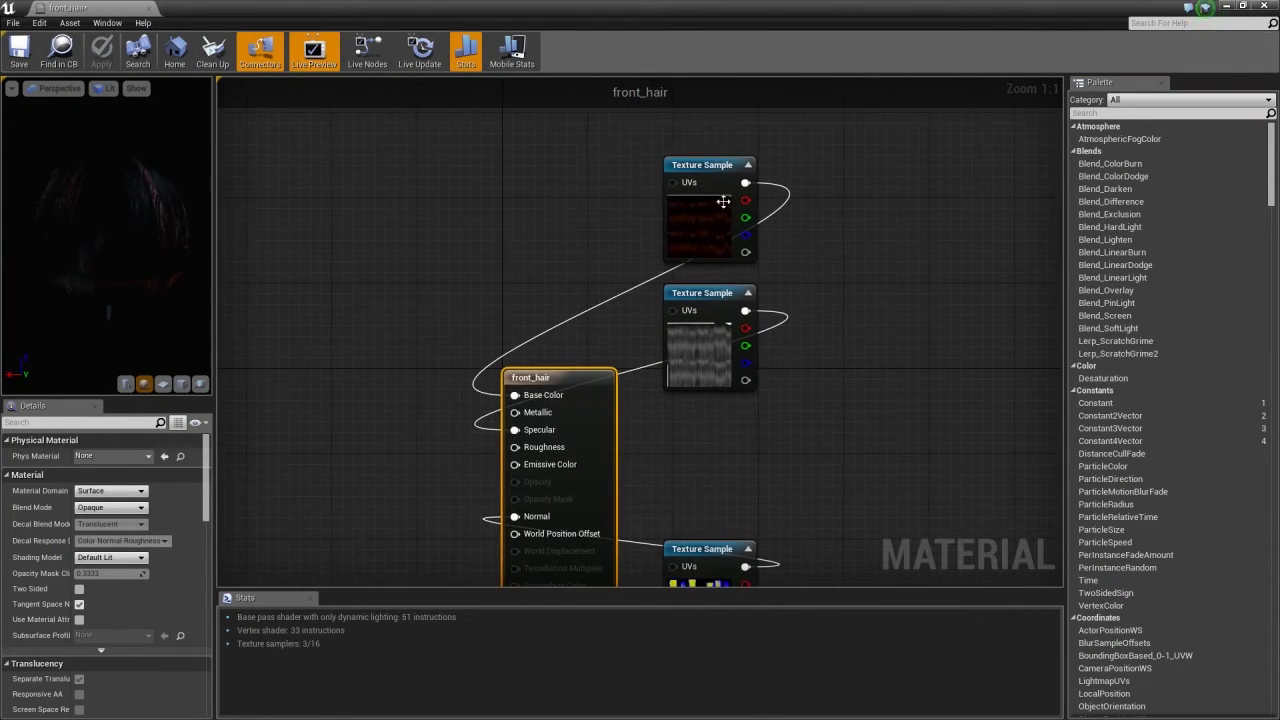
left_click_drag(690, 178, 348, 338)
left_click_drag(700, 292, 315, 470)
right_click_drag(792, 484, 848, 250)
left_click_drag(755, 319, 328, 417)
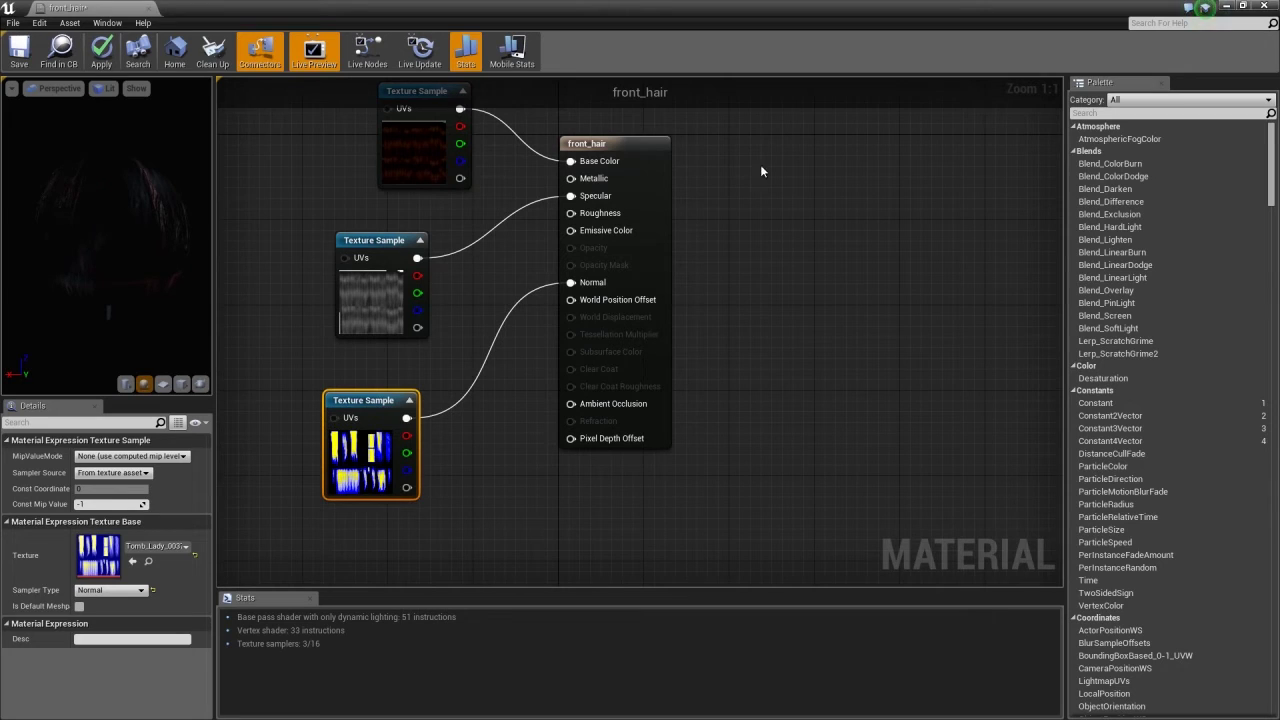
Make the front_hair material Masked and Two Sided, with the base color texture's alpha output connected to Opacity Mask.
left_click(623, 143)
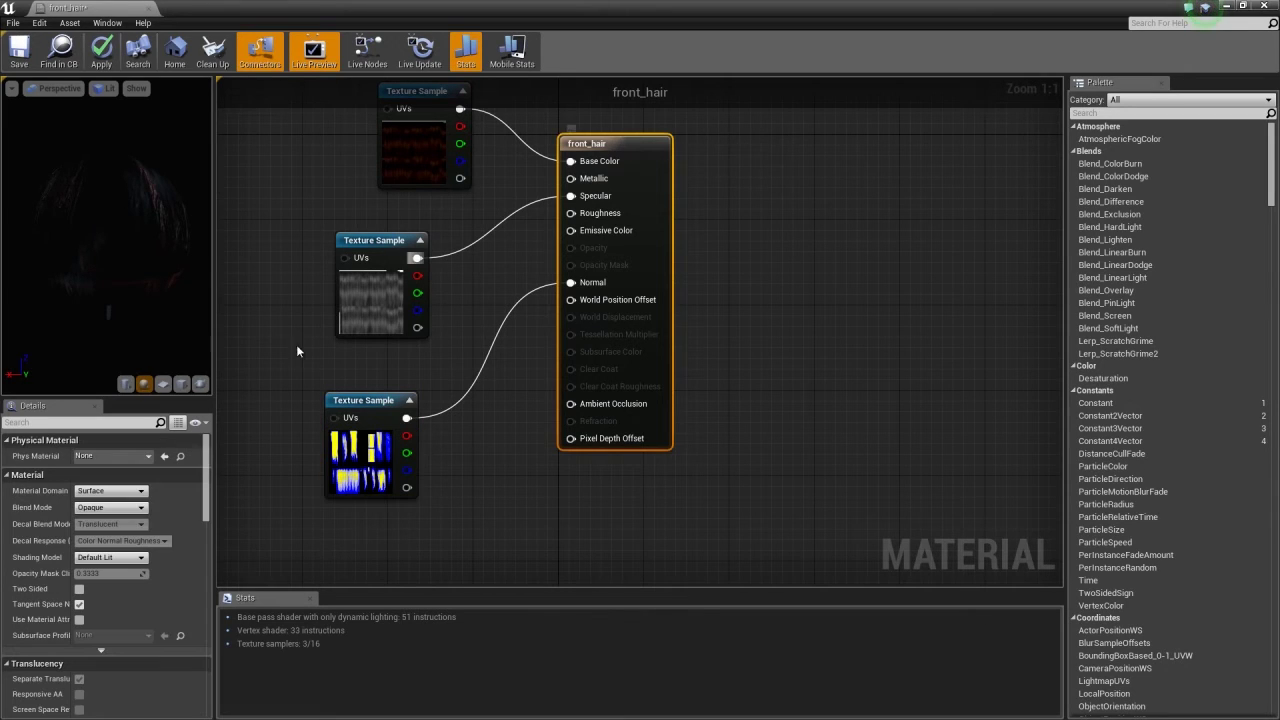
left_click(125, 508)
left_click(104, 527)
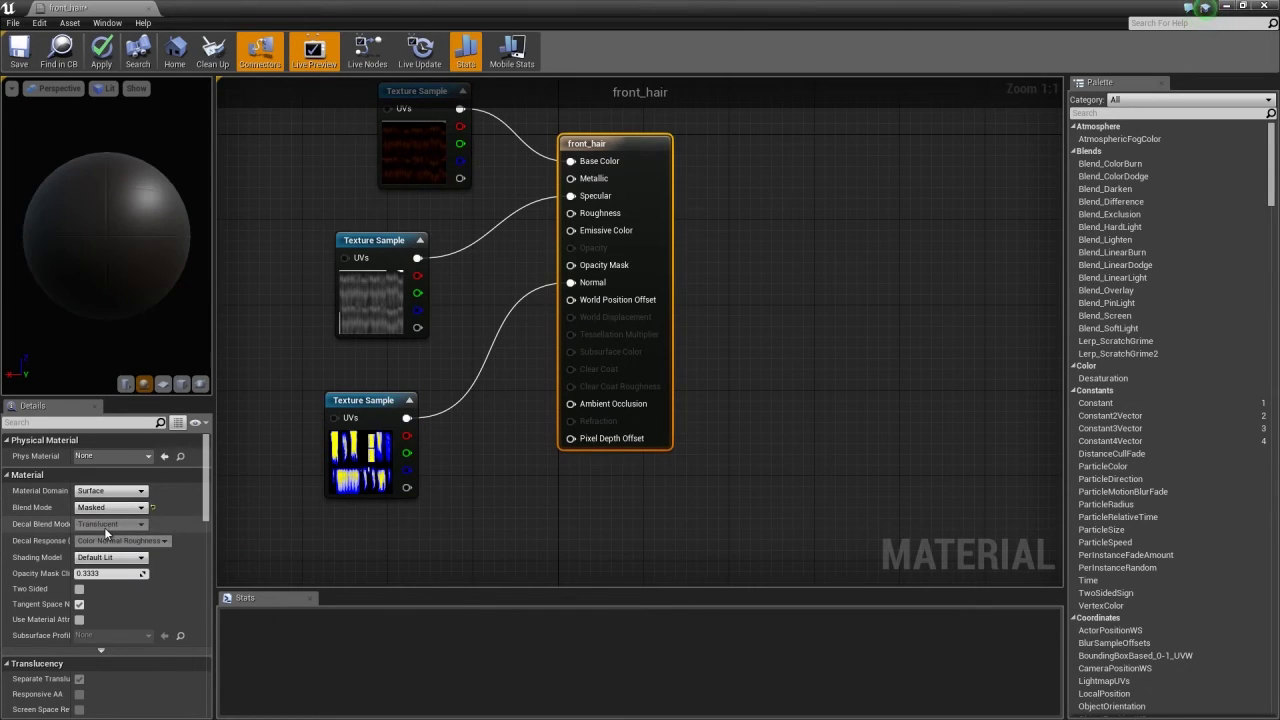
left_click(79, 589)
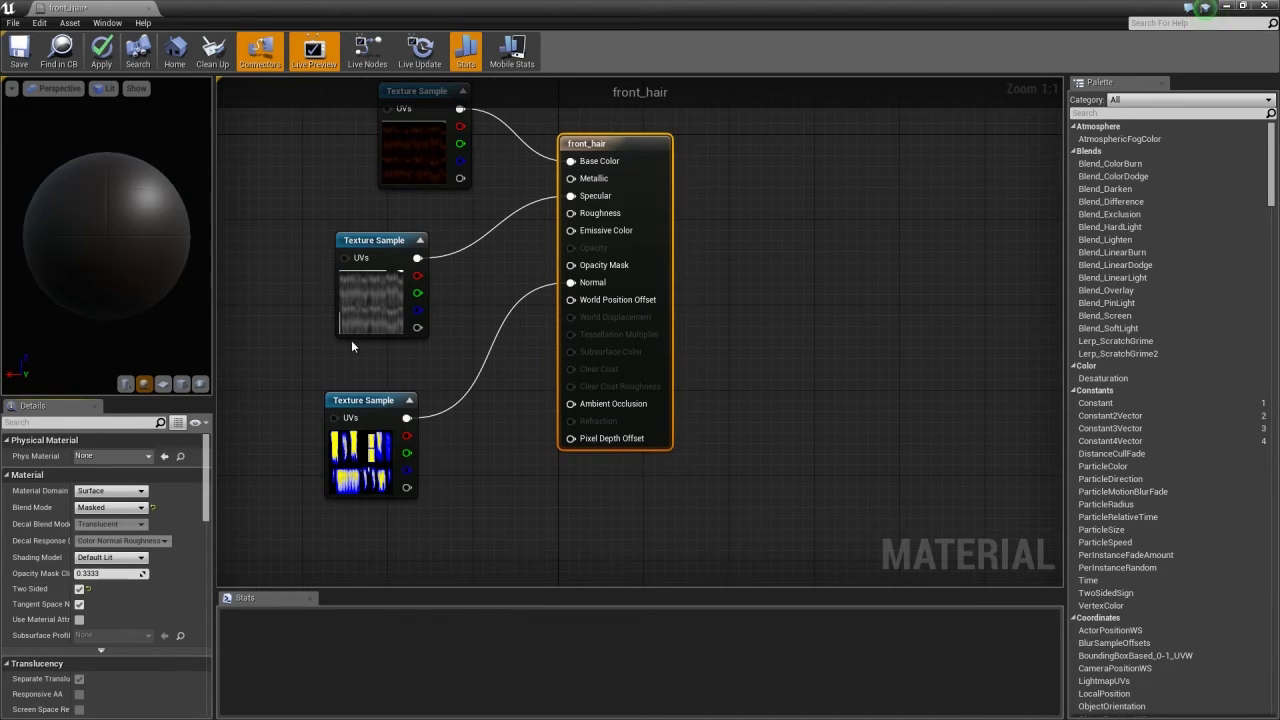
right_click_drag(803, 166, 870, 205)
left_click_drag(521, 213, 634, 300)
left_click_drag(500, 128, 445, 149)
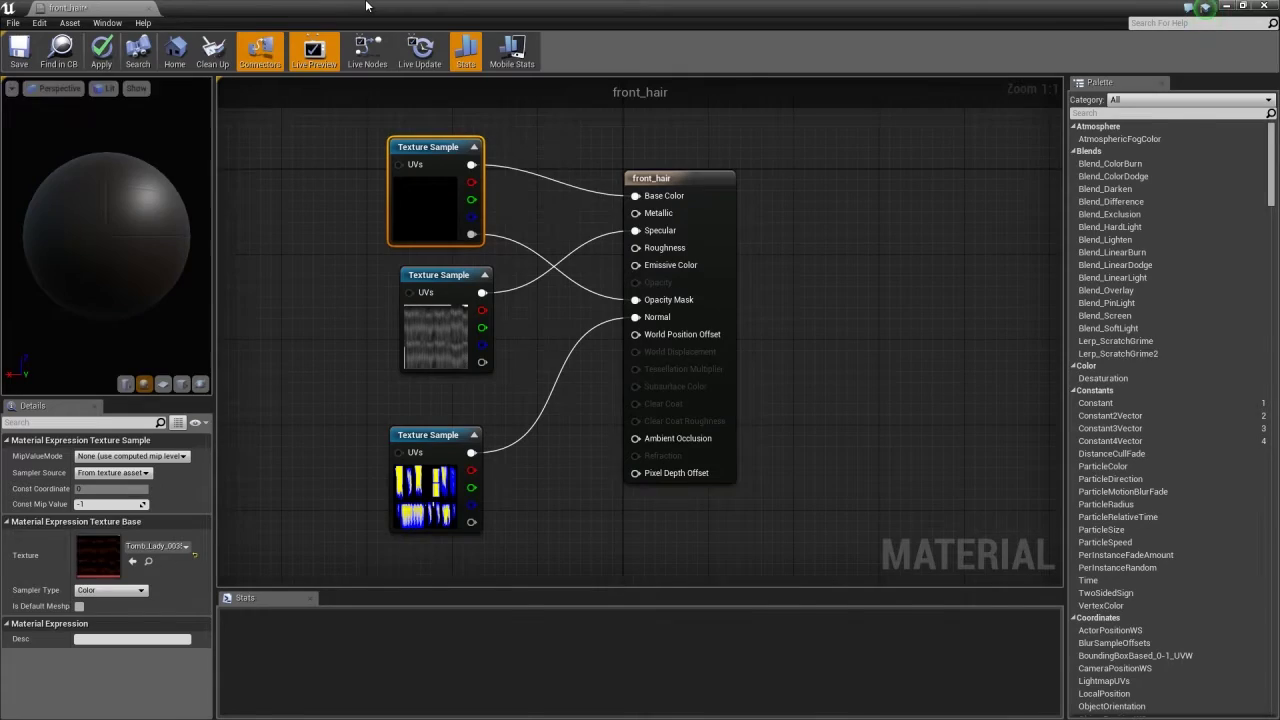
Save the front_hair material with the level in view, and close its editor after framing the ponytail up close.
double_click(366, 6)
left_click(621, 93)
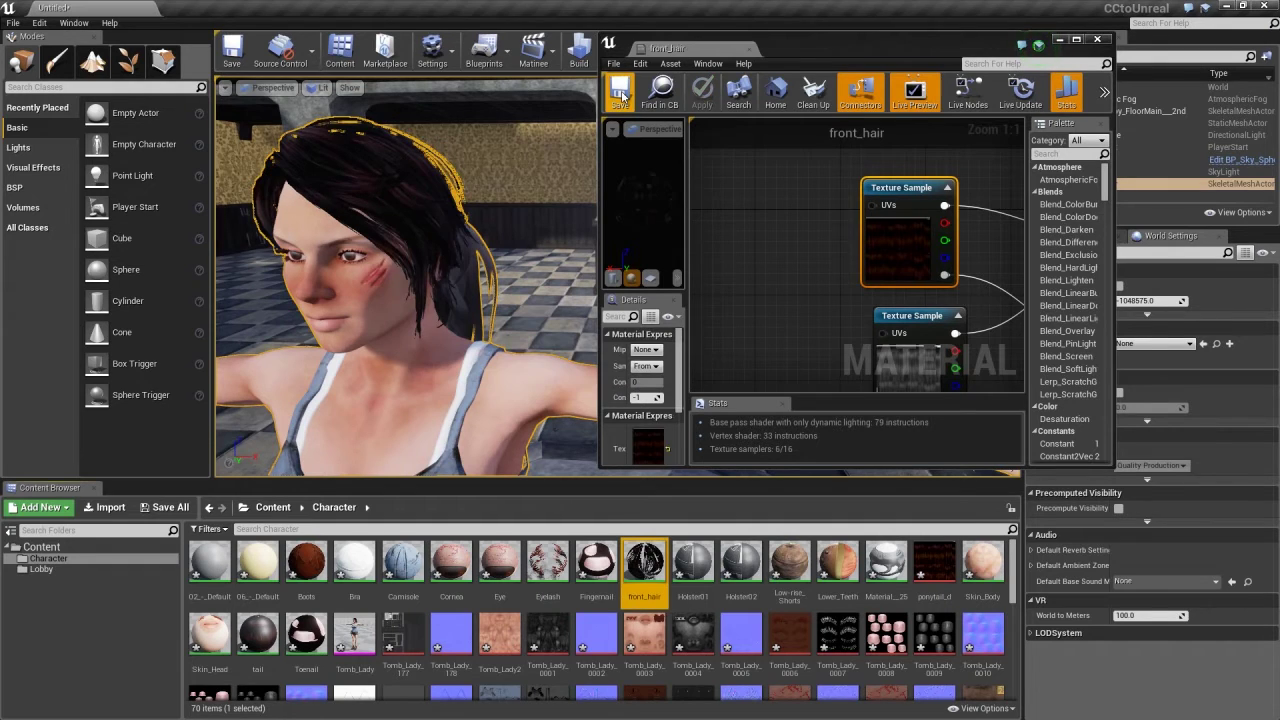
left_click_drag(439, 350, 265, 352, "alt")
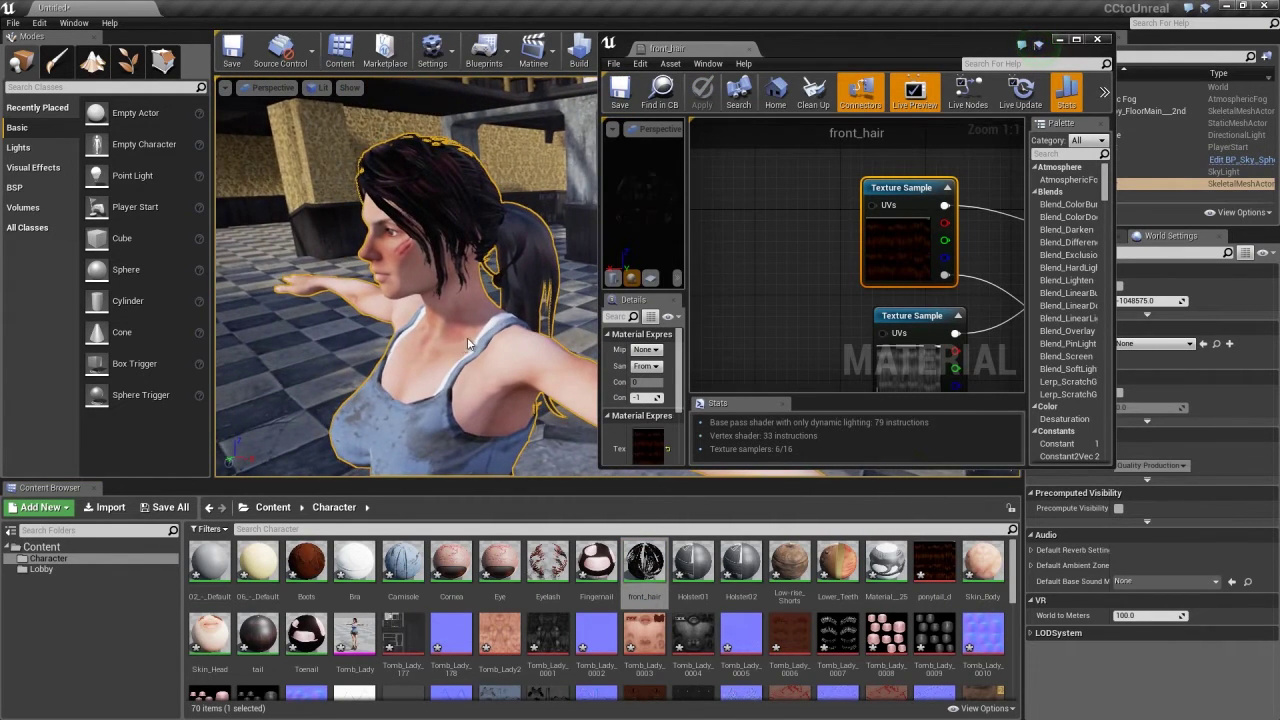
scroll(460, 340, "up", 5)
scroll(425, 339, "up", 2)
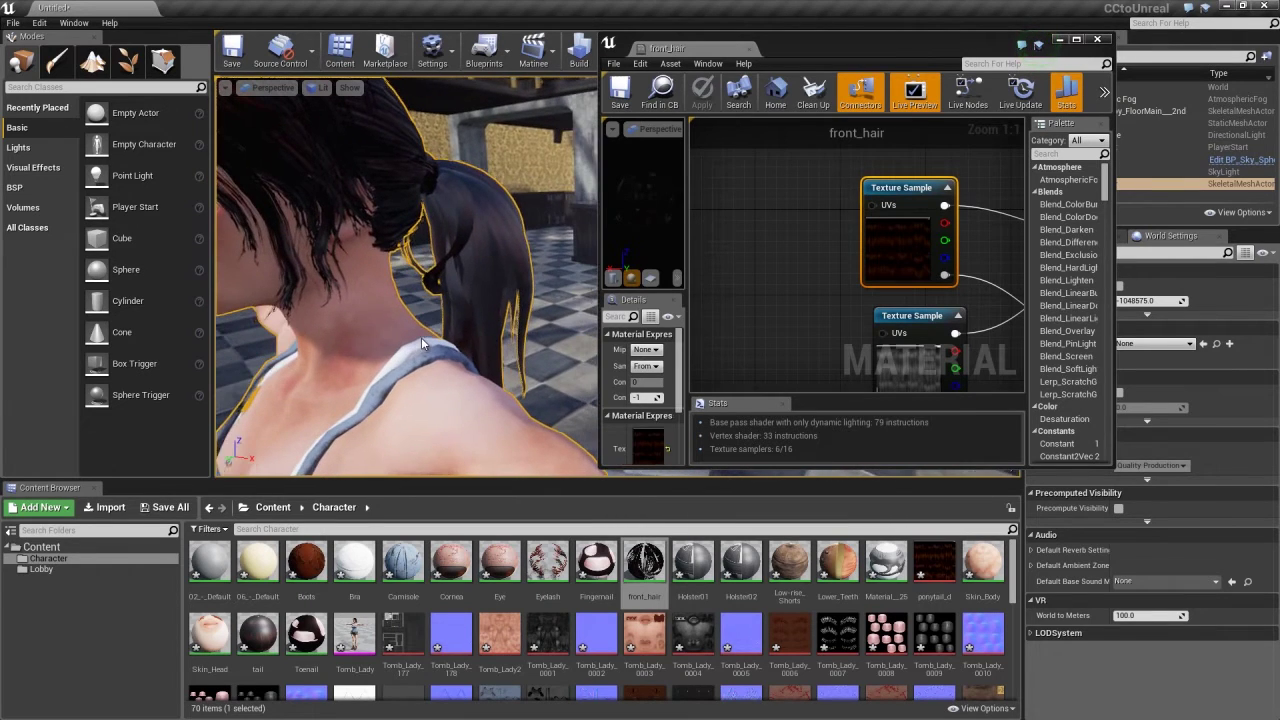
left_click_drag(421, 343, 405, 343, "alt")
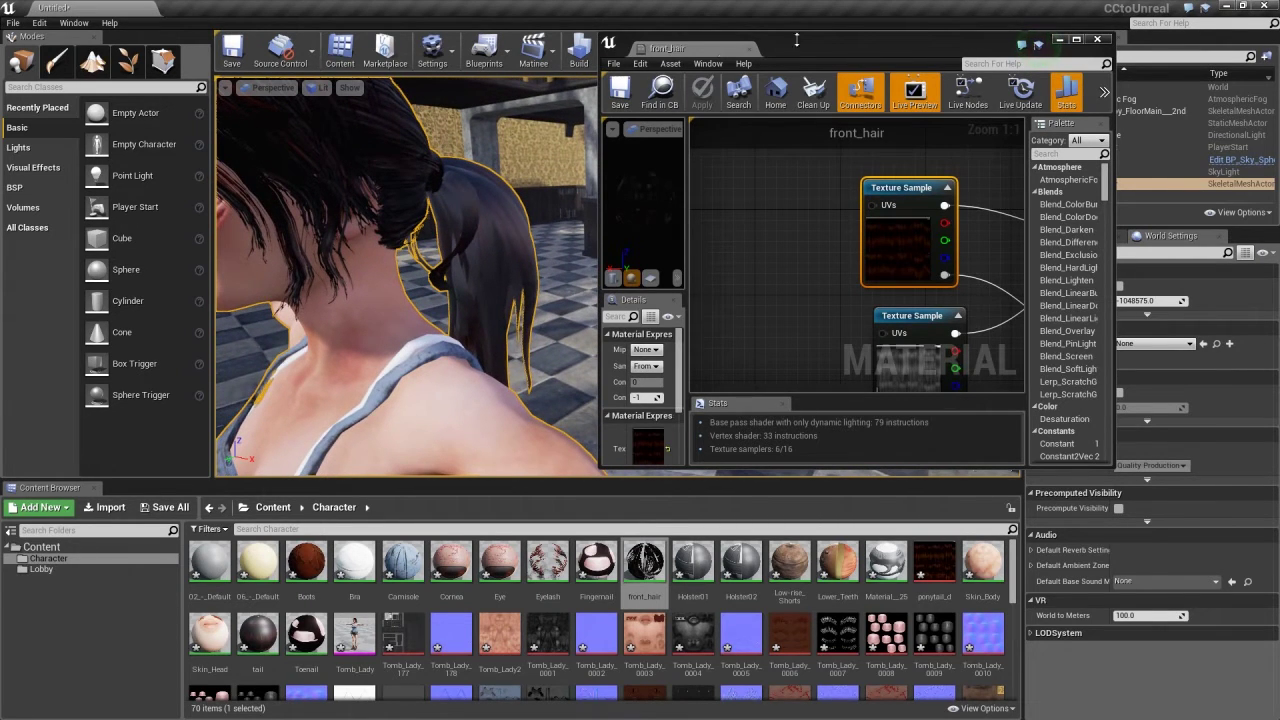
left_click(1097, 41)
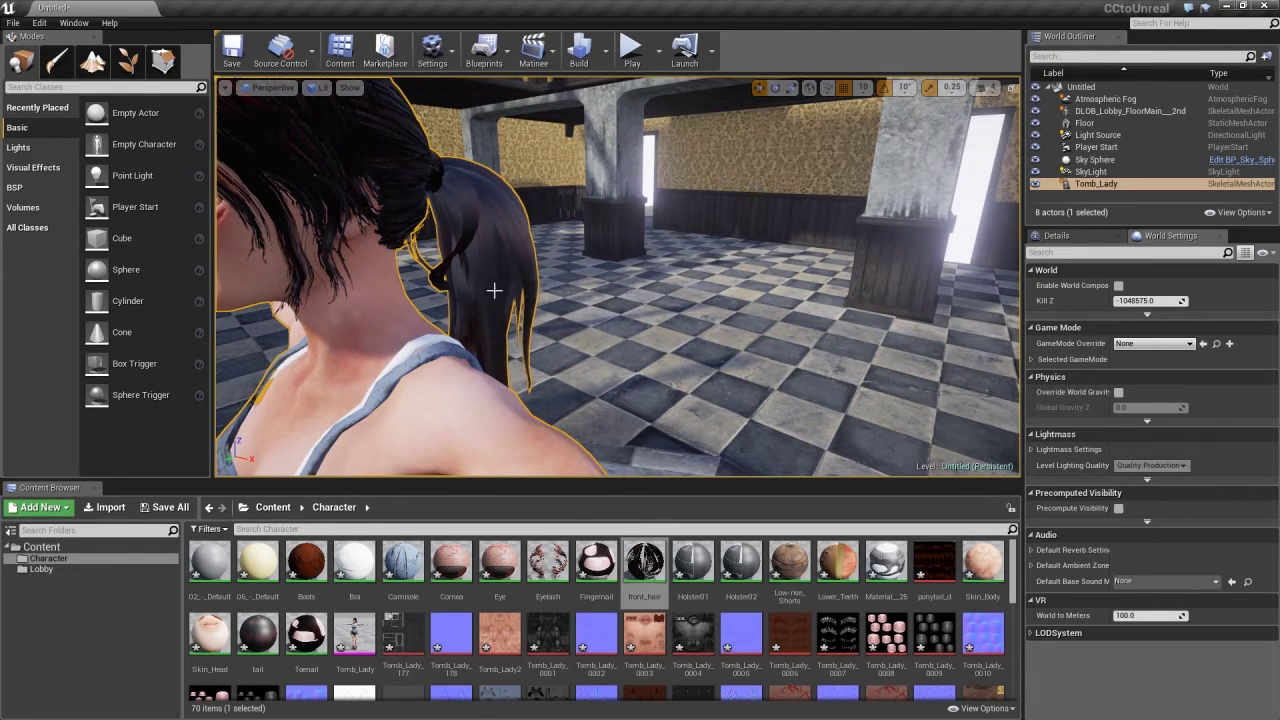
Open the tail material and place its Texture Sample node to the left of the main material node.
double_click(258, 640)
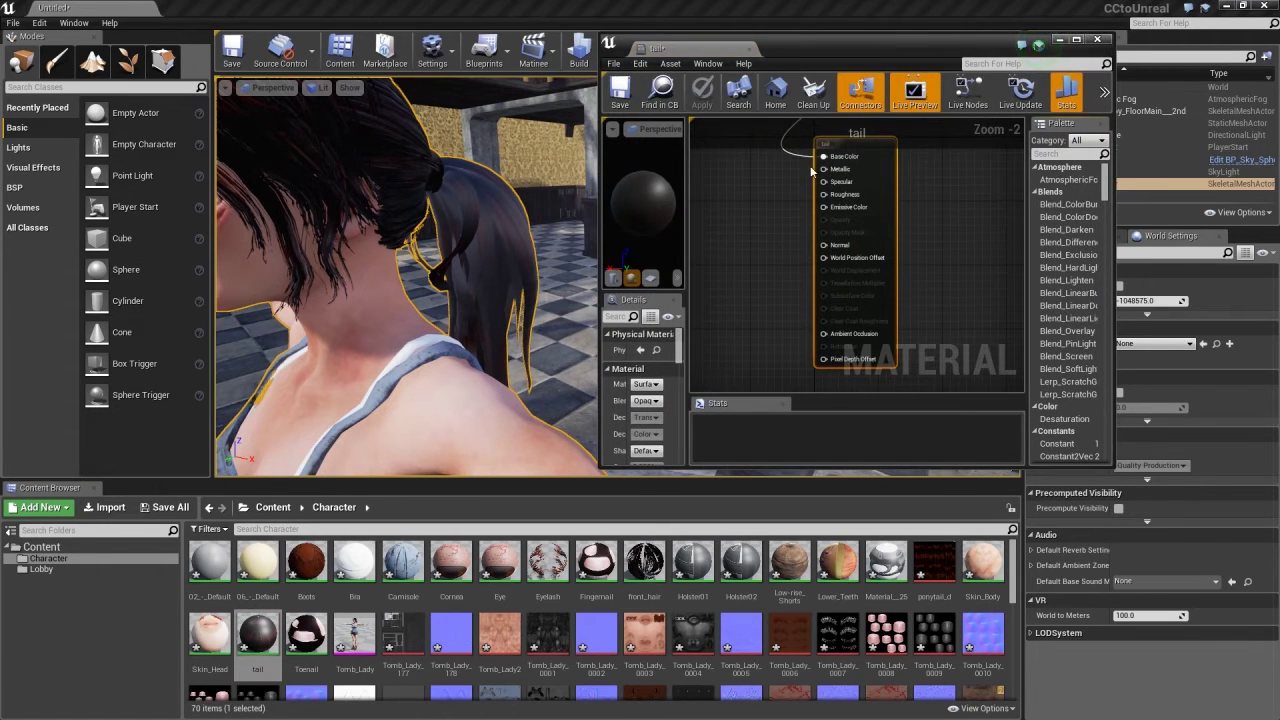
double_click(886, 45)
right_click_drag(460, 140, 707, 323)
left_click_drag(736, 130, 447, 337)
scroll(734, 405, "up", 2)
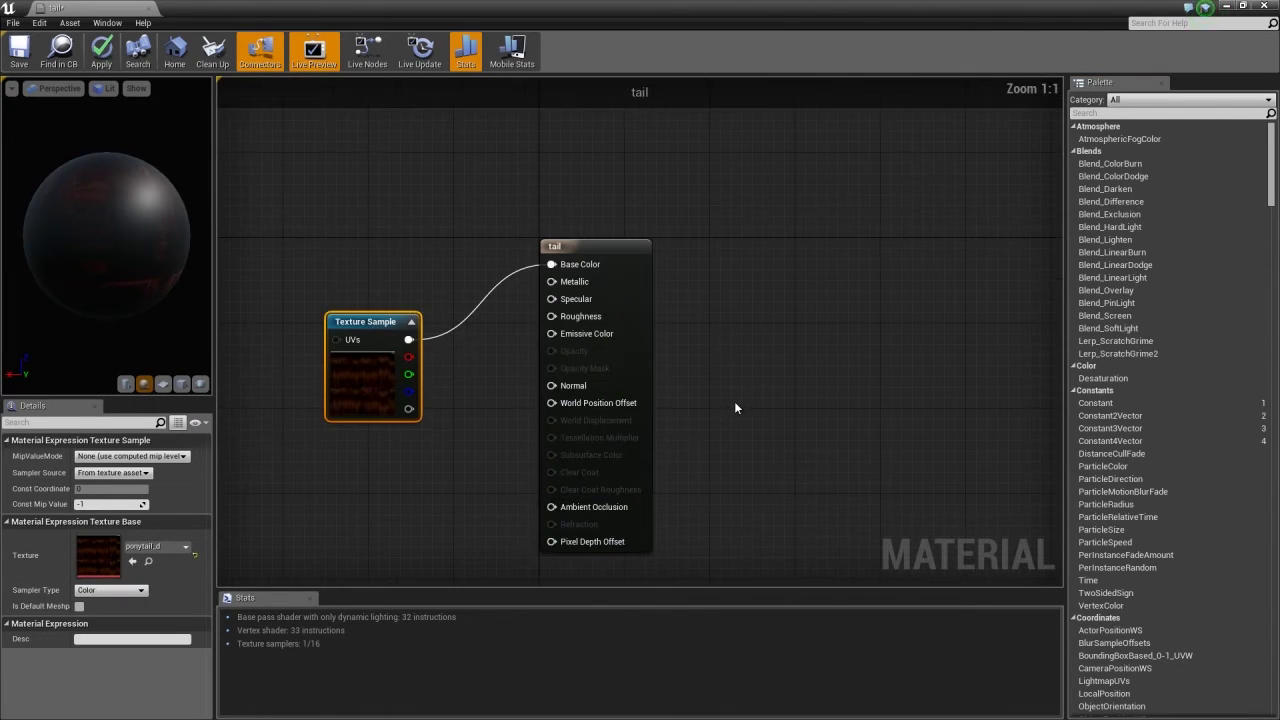
right_click_drag(671, 444, 854, 341)
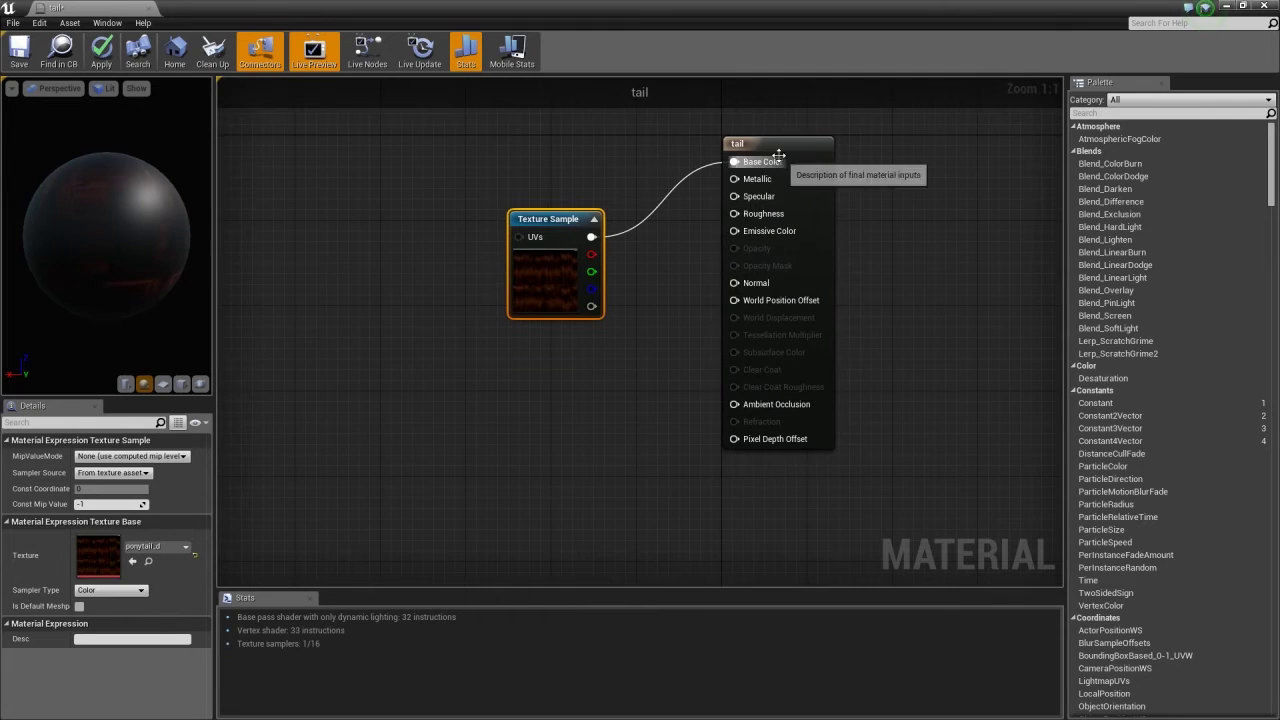
Make the tail material Masked and Two Sided, with the texture's alpha output connected to Opacity Mask.
left_click(776, 144)
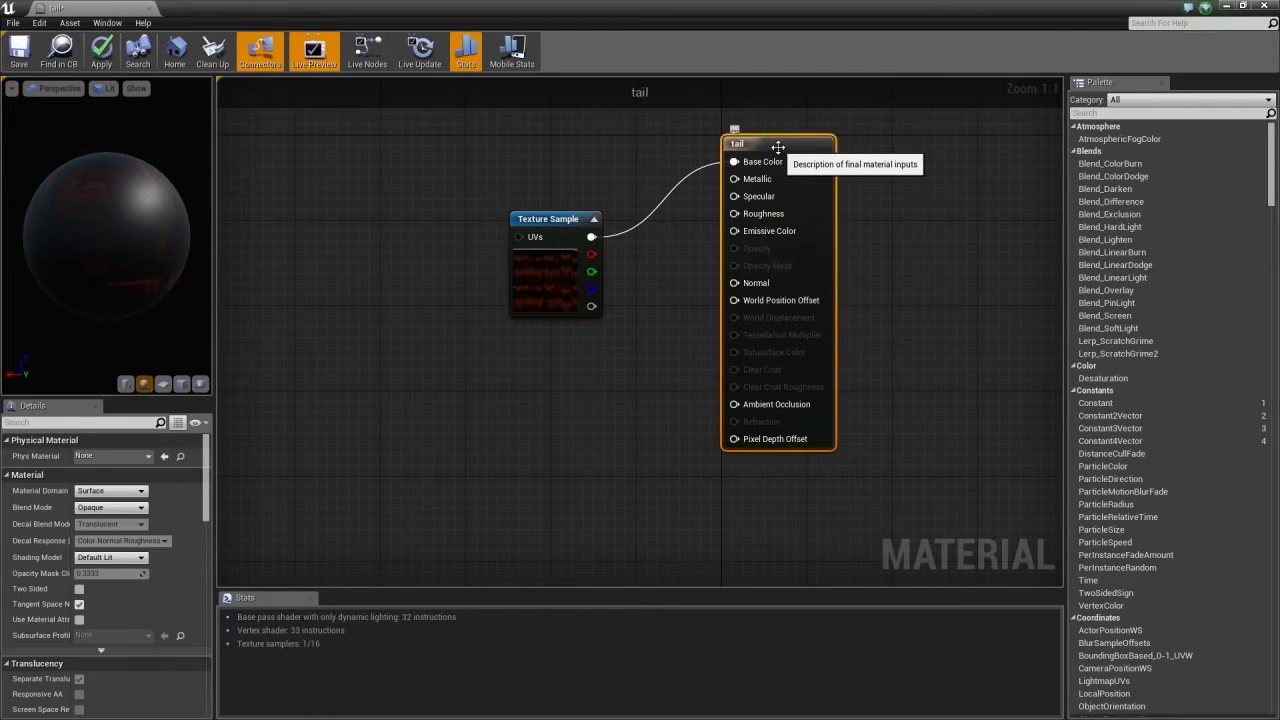
left_click(126, 510)
left_click(95, 526)
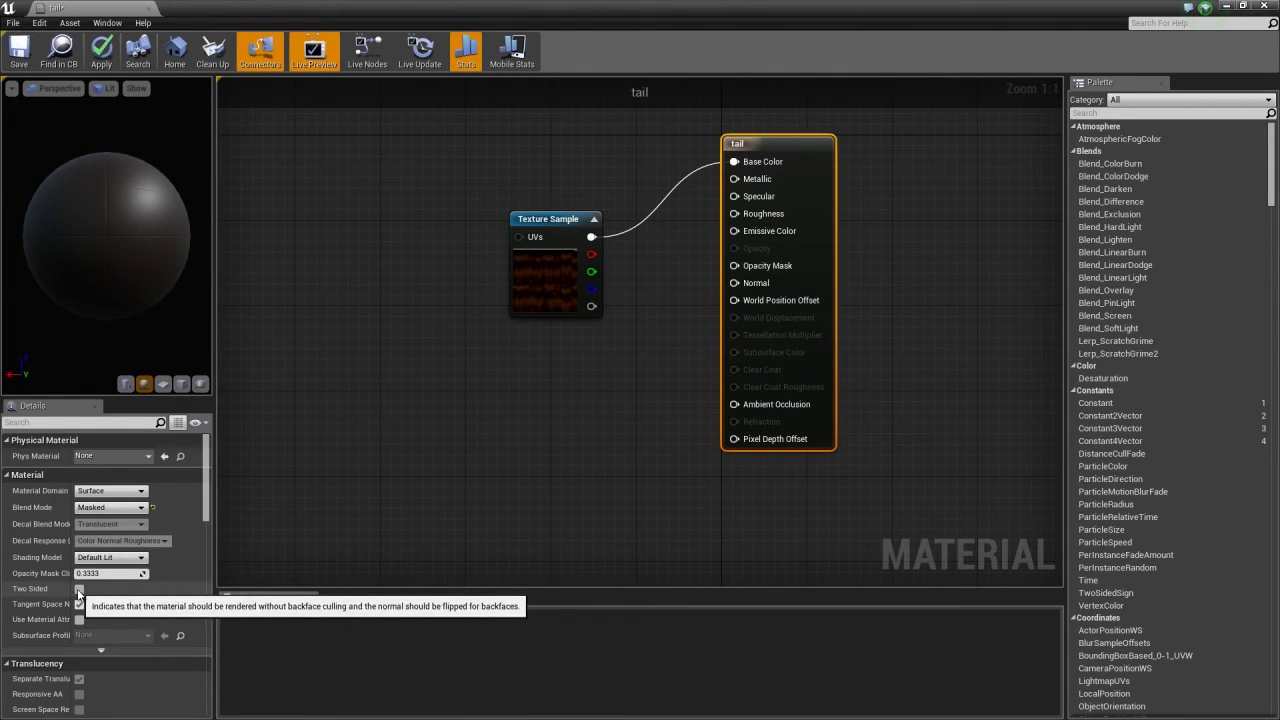
left_click_drag(591, 306, 735, 266)
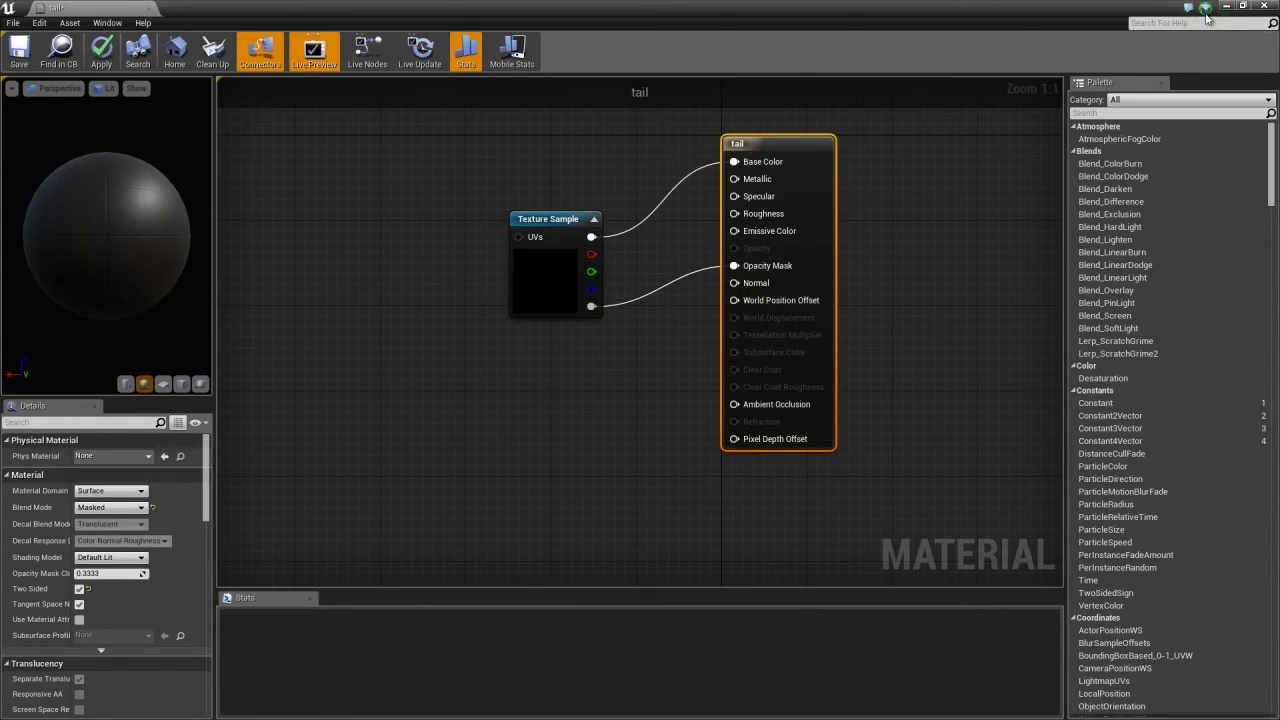
Add the Tomb_Lady_0036 texture to the tail material below the existing texture node and connect its color output to Specular.
left_click(1244, 7)
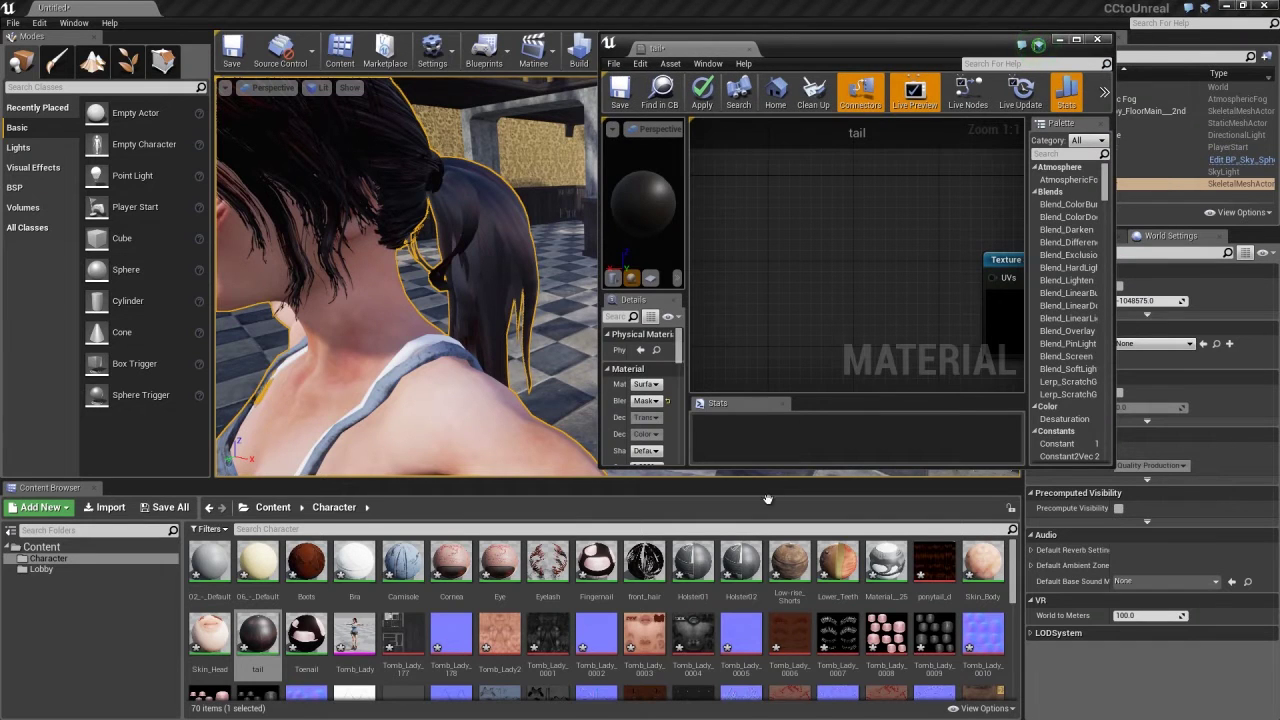
left_click(695, 588)
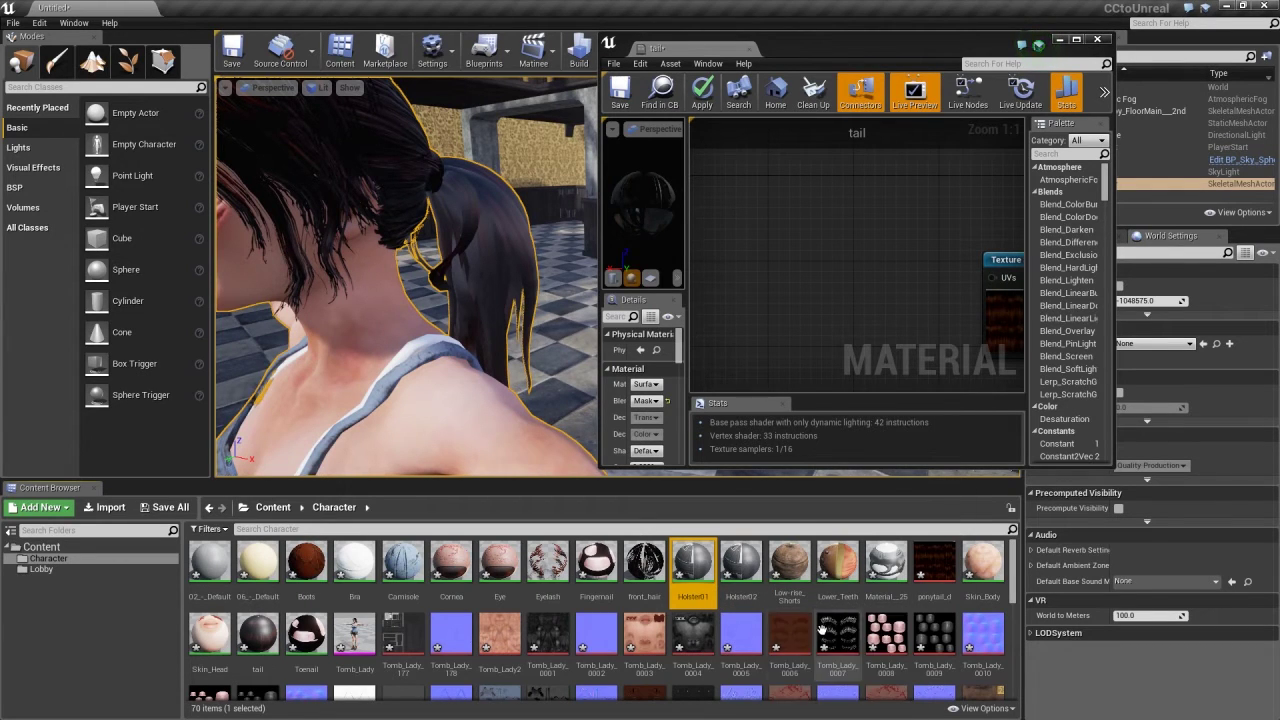
left_click(789, 635)
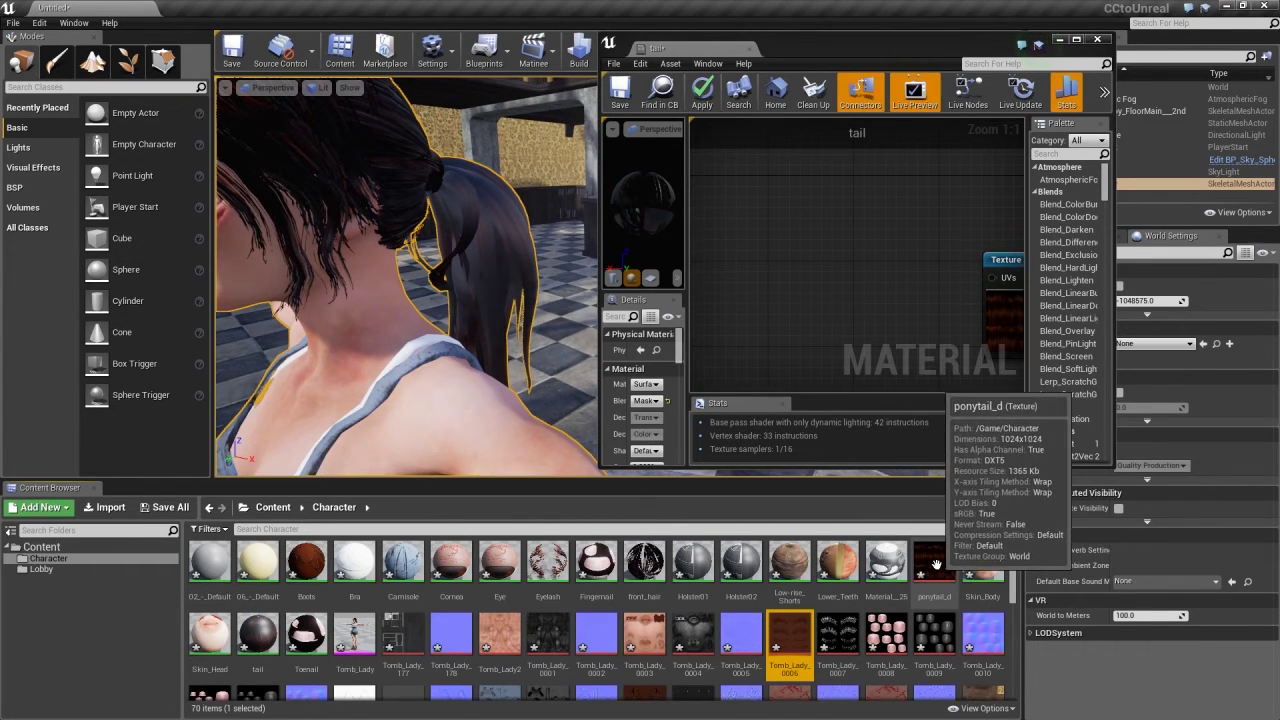
scroll(1008, 585, "down", 3)
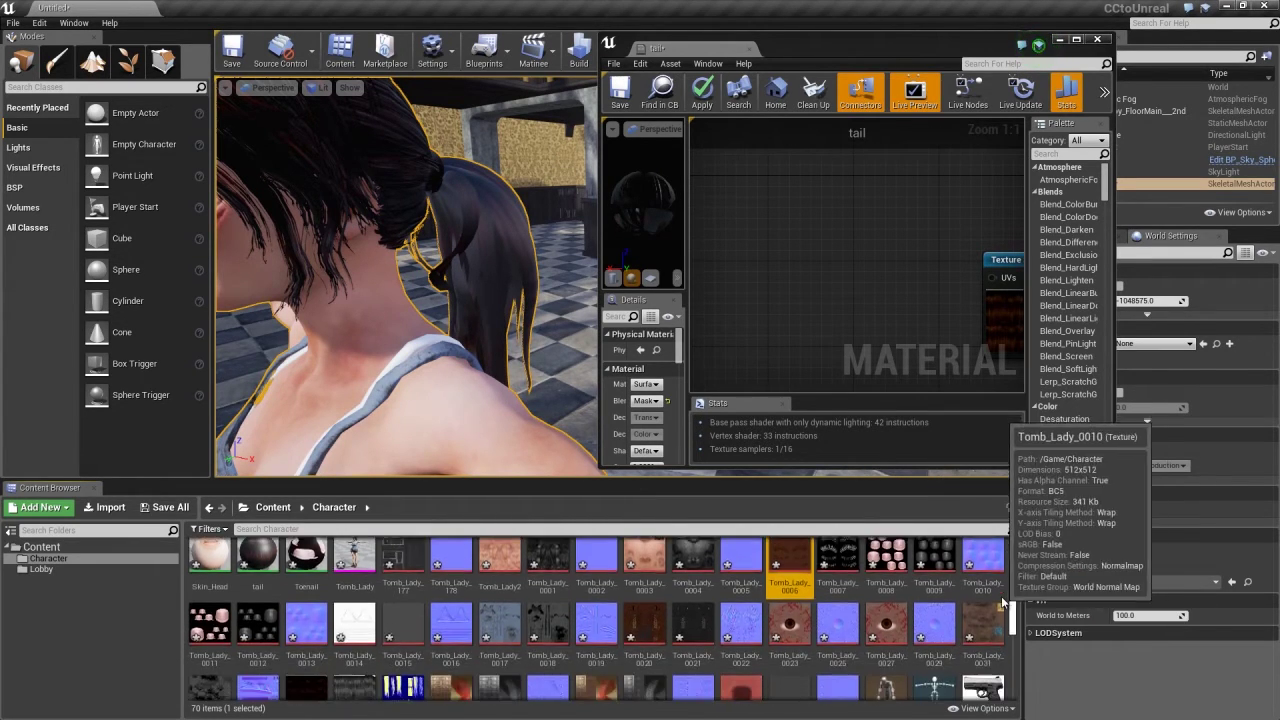
scroll(1000, 620, "down", 1)
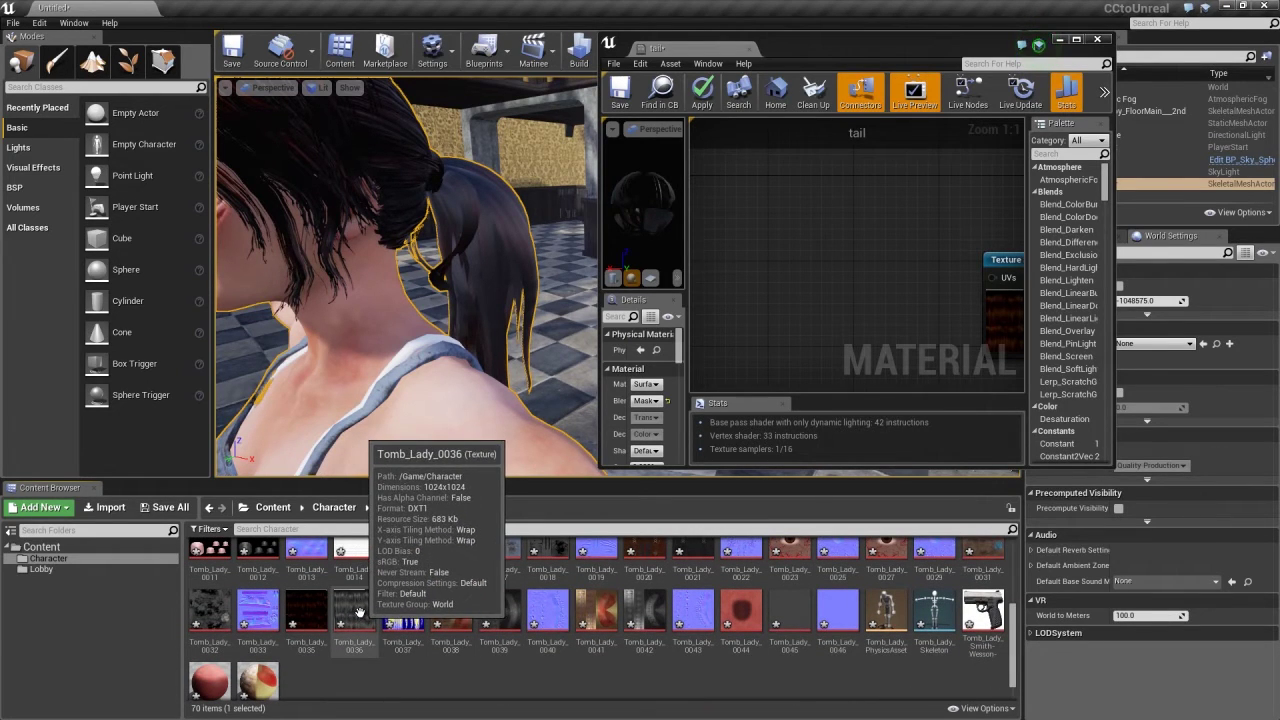
left_click_drag(357, 613, 907, 229)
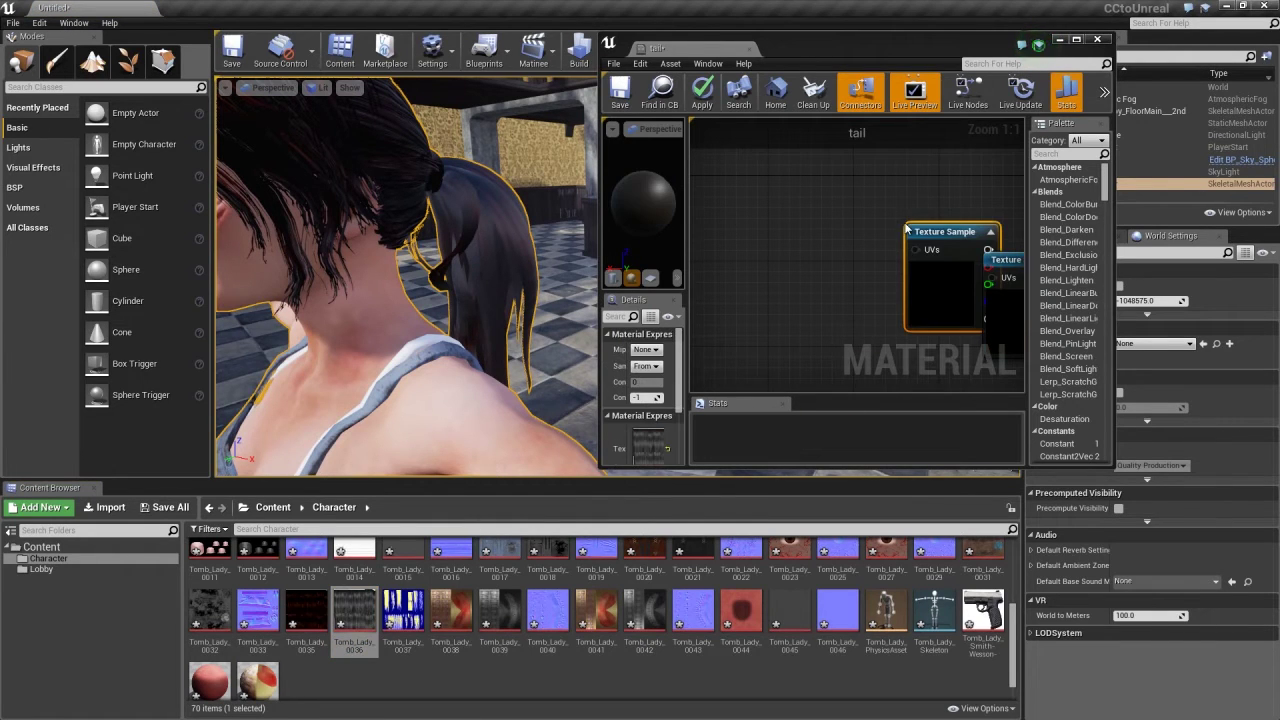
double_click(944, 45)
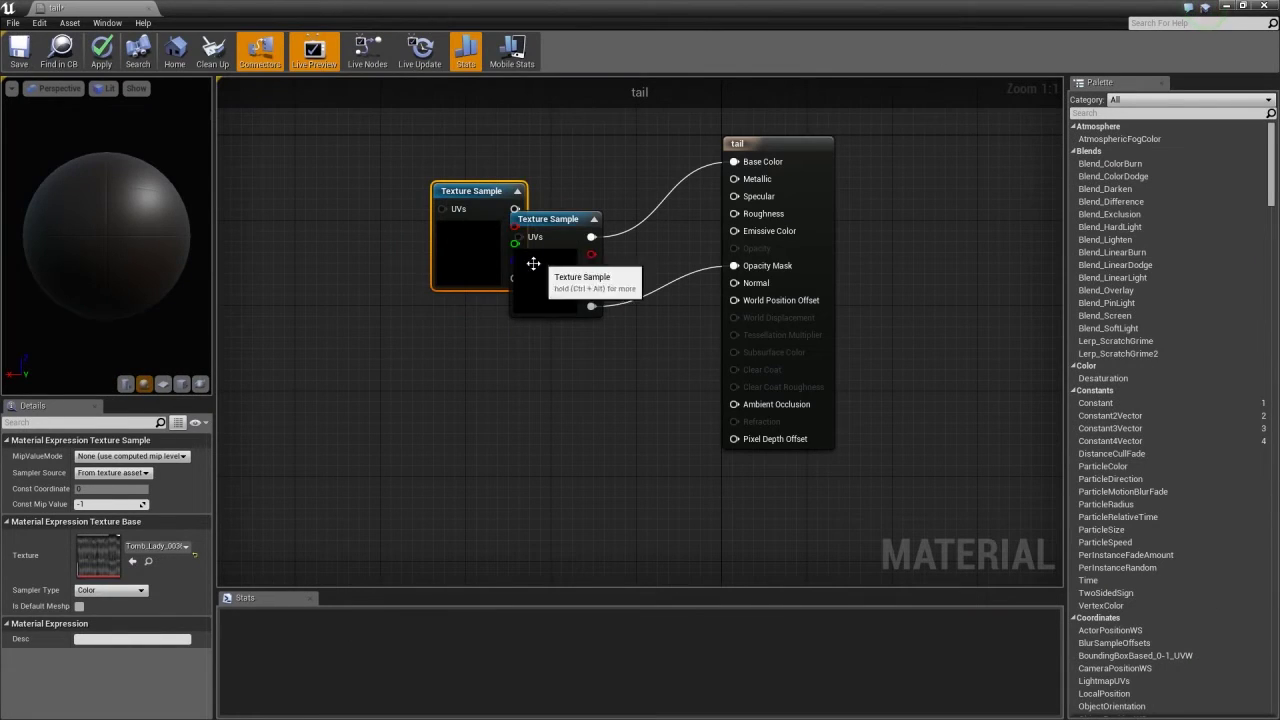
left_click_drag(470, 191, 751, 198)
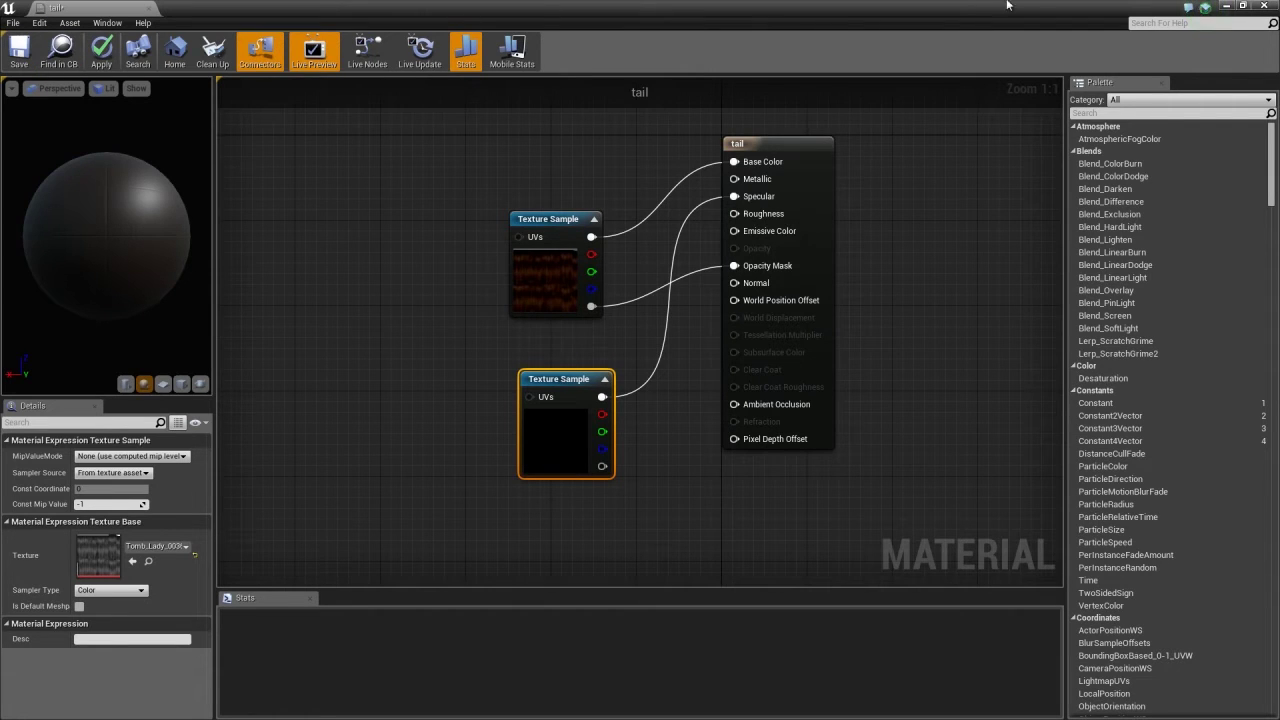
Save the tail material, view the ponytail on the character in the level, and close the material editor.
left_click(1242, 6)
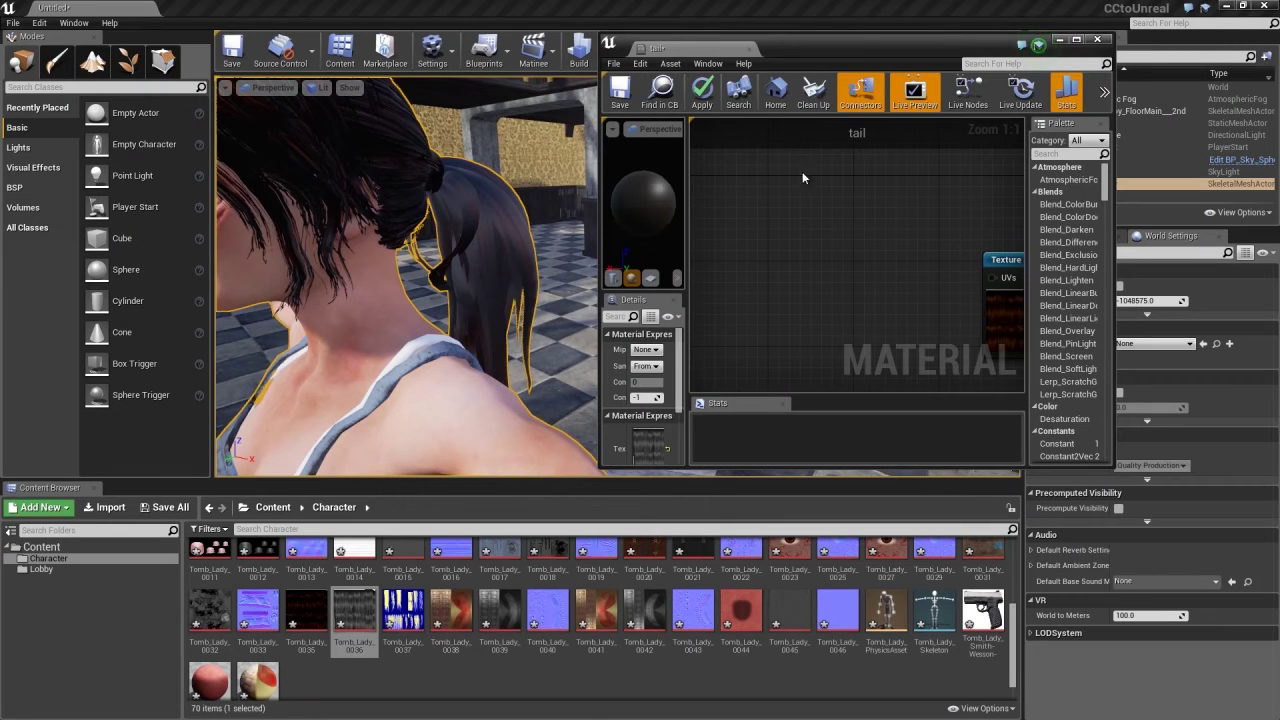
left_click(621, 92)
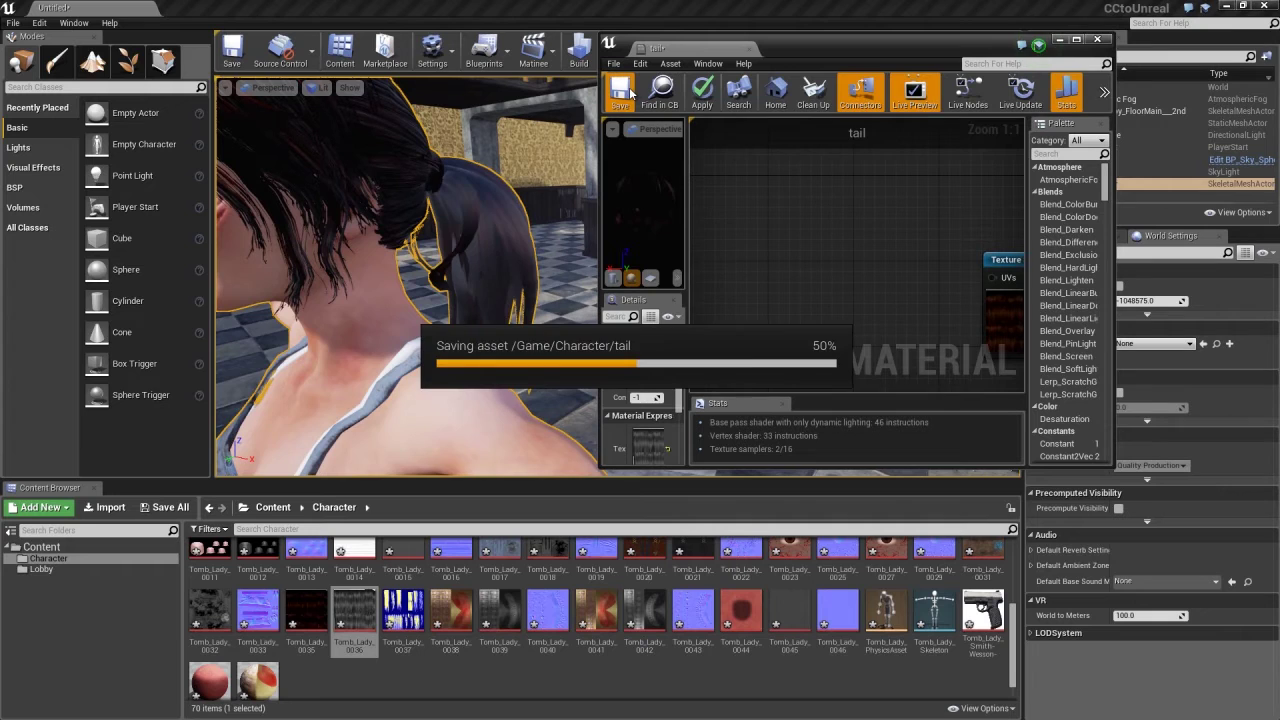
left_click_drag(451, 307, 317, 280)
scroll(330, 291, "up", 1)
scroll(472, 287, "down", 3)
mouse_move(472, 285)
left_mouse_down()
mouse_move(510, 286)
mouse_move(458, 305)
left_mouse_up()
left_click(1101, 40)
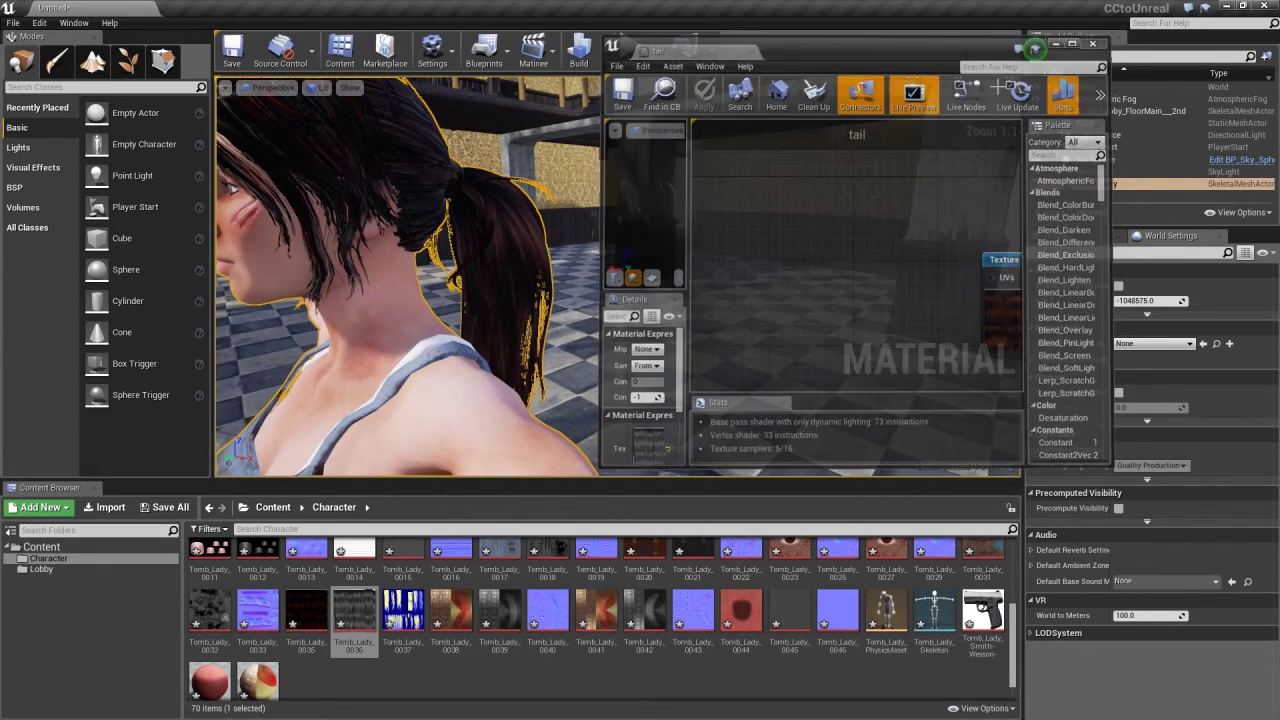
Open the Tomb_Lady_0004 head texture and place its editor window beside the character's face in the level.
left_click_drag(436, 346, 408, 362)
left_click_drag(771, 332, 821, 351)
mouse_move(567, 349)
left_mouse_down()
mouse_move(641, 352)
mouse_move(559, 328)
left_mouse_up()
left_click_drag(608, 329, 596, 328, "alt")
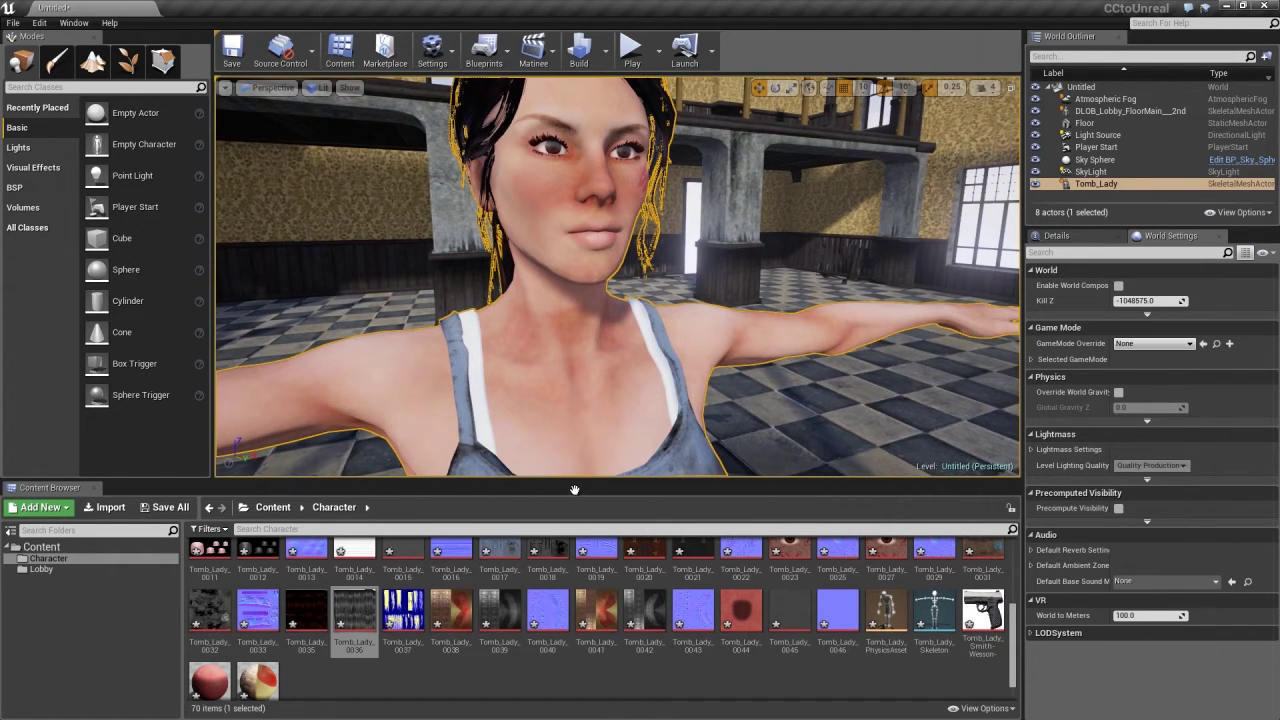
left_click_drag(1013, 632, 1016, 594)
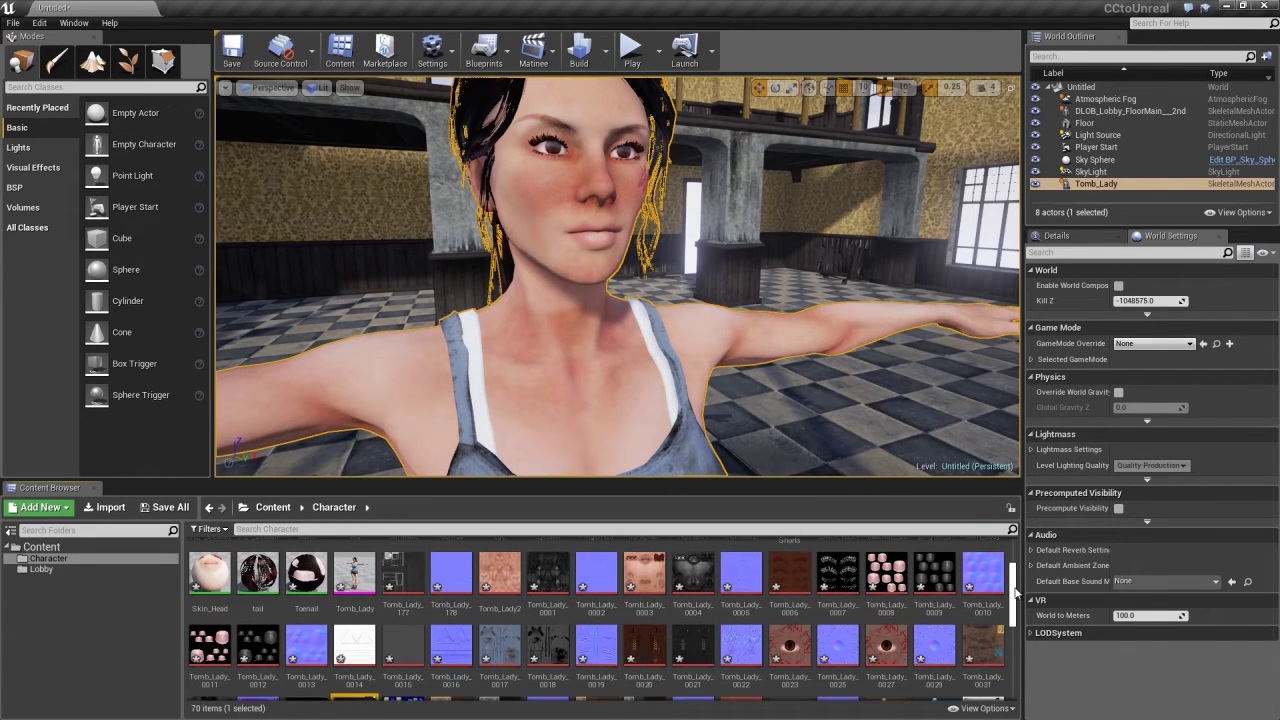
mouse_move(695, 580)
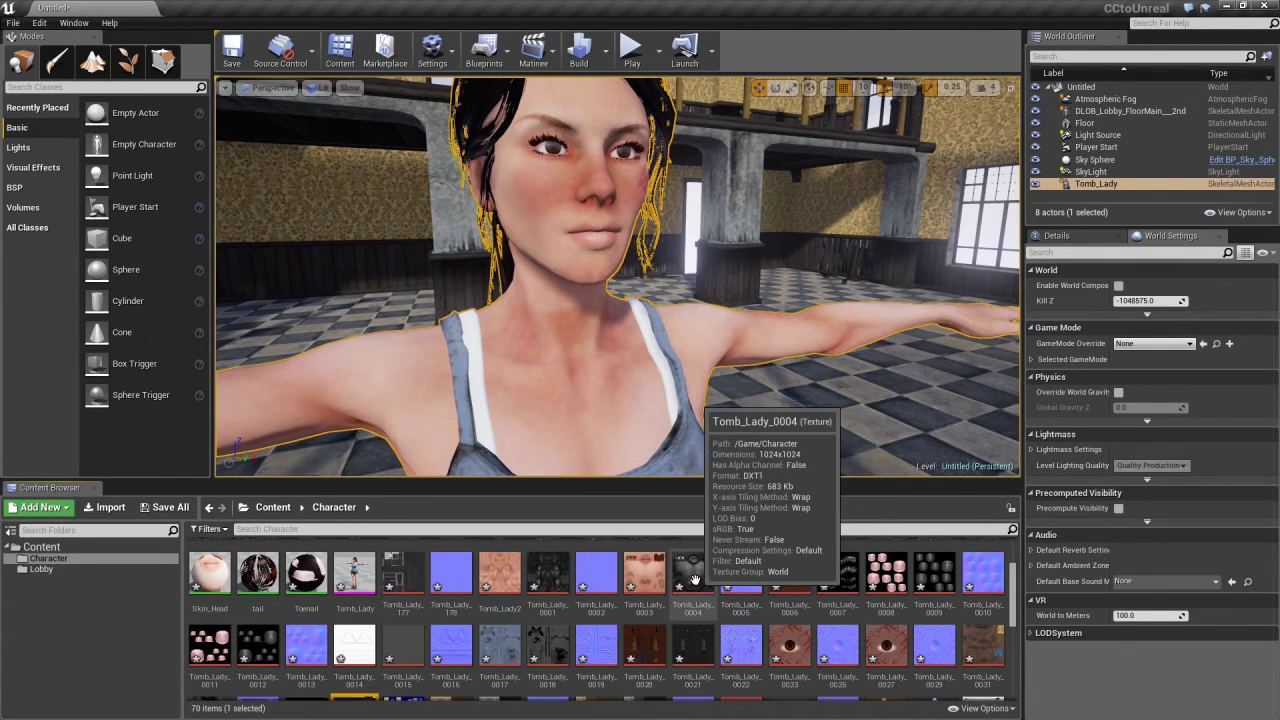
double_click(695, 580)
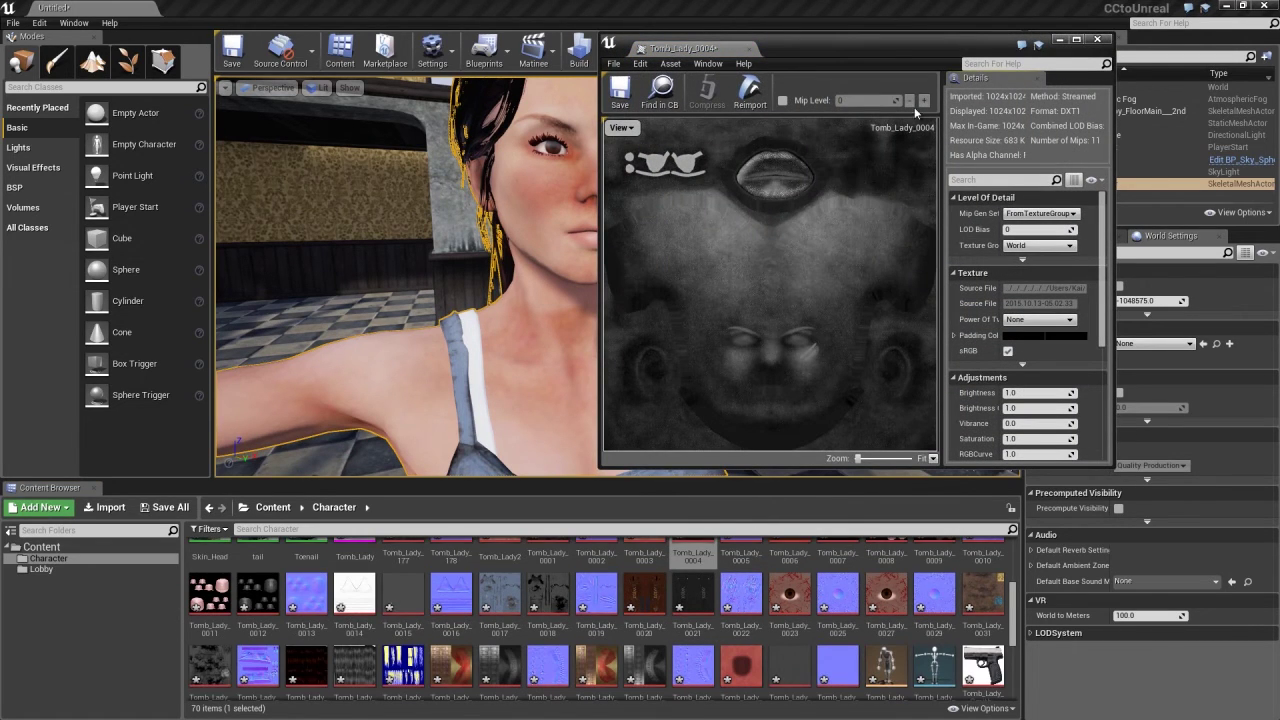
double_click(876, 46)
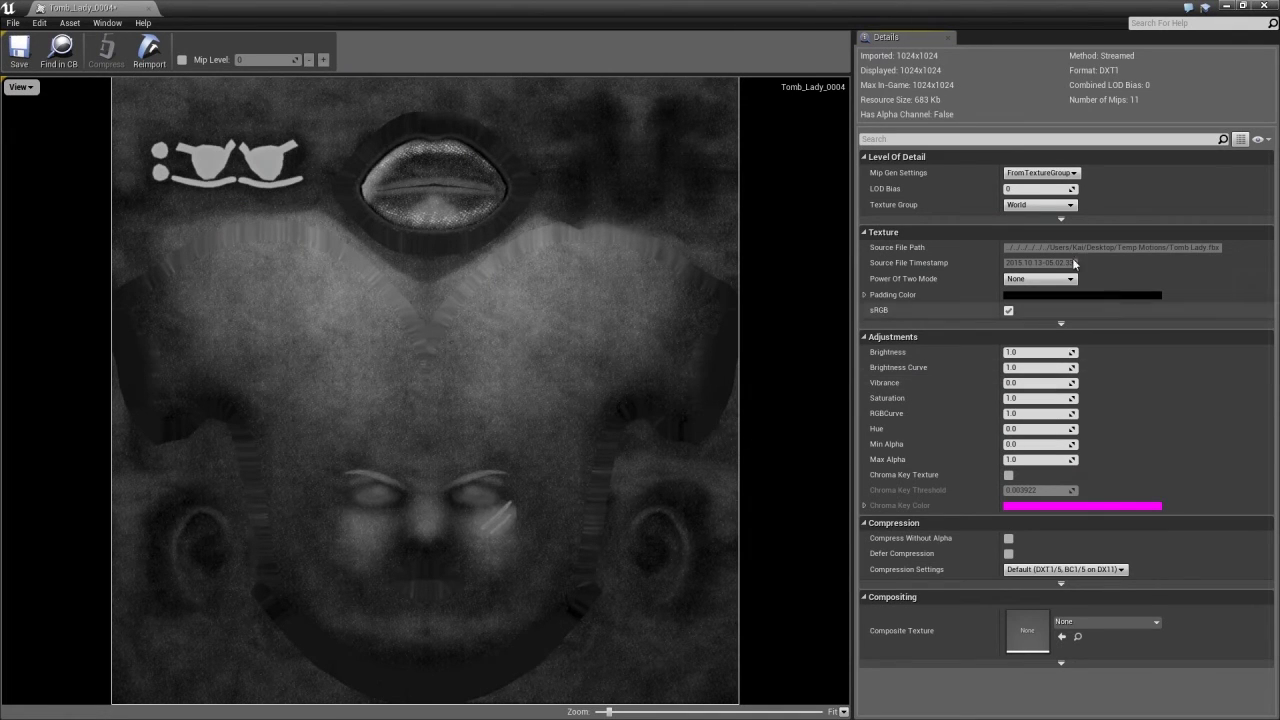
double_click(759, 11)
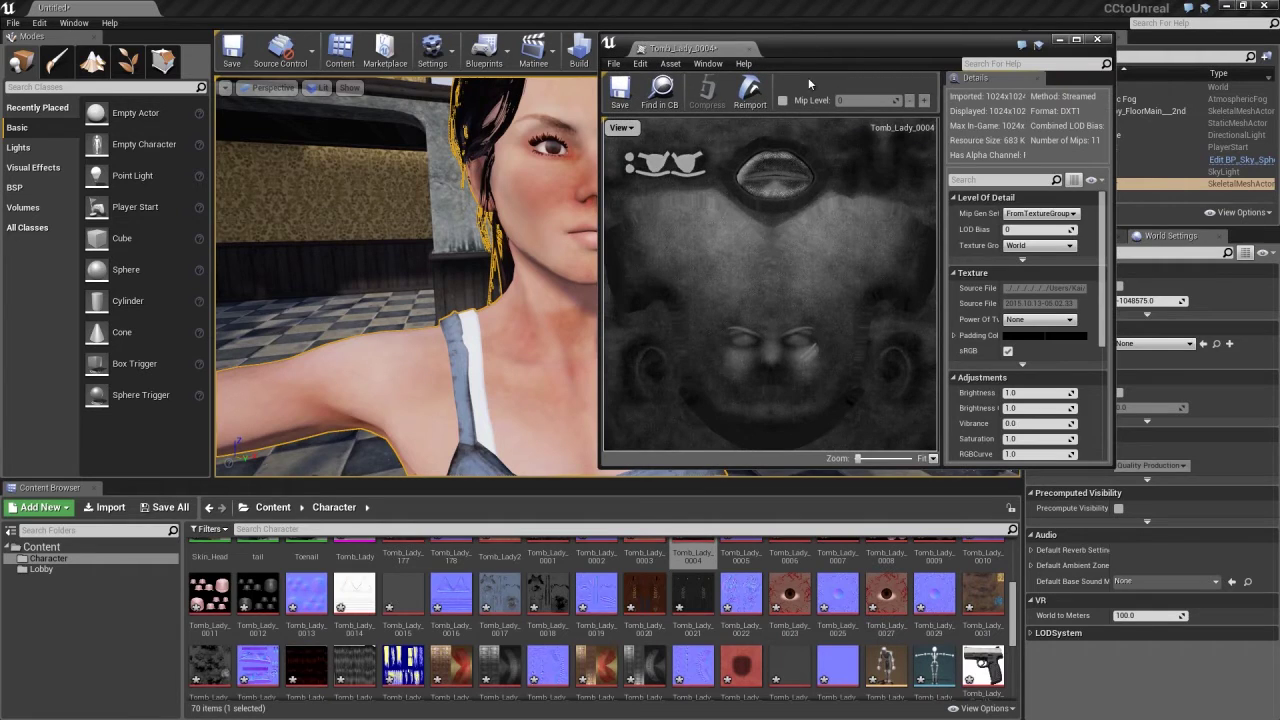
left_click_drag(812, 48, 904, 34)
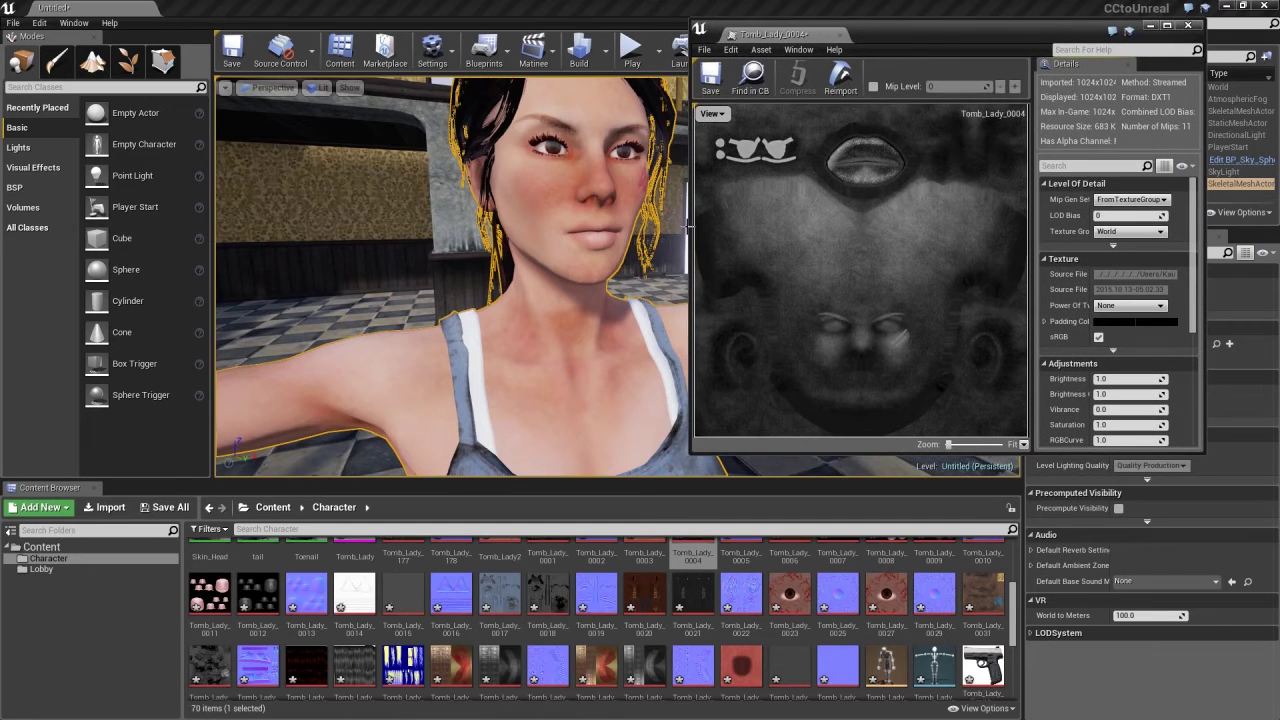
Set the Tomb_Lady_0004 texture's Brightness adjustment to 20 with the character's face in close view.
mouse_move(624, 217)
left_mouse_down("alt")
mouse_move(626, 200)
mouse_move(627, 211)
left_mouse_up("alt")
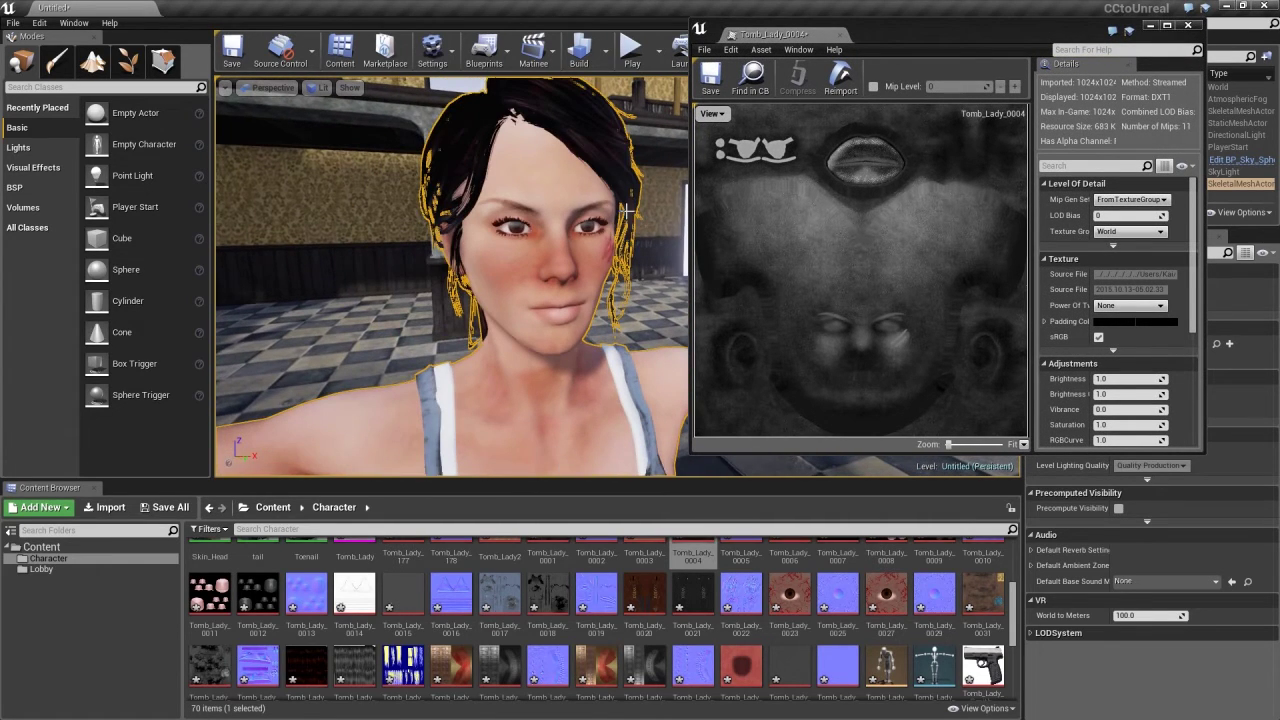
scroll(504, 294, "up", 2)
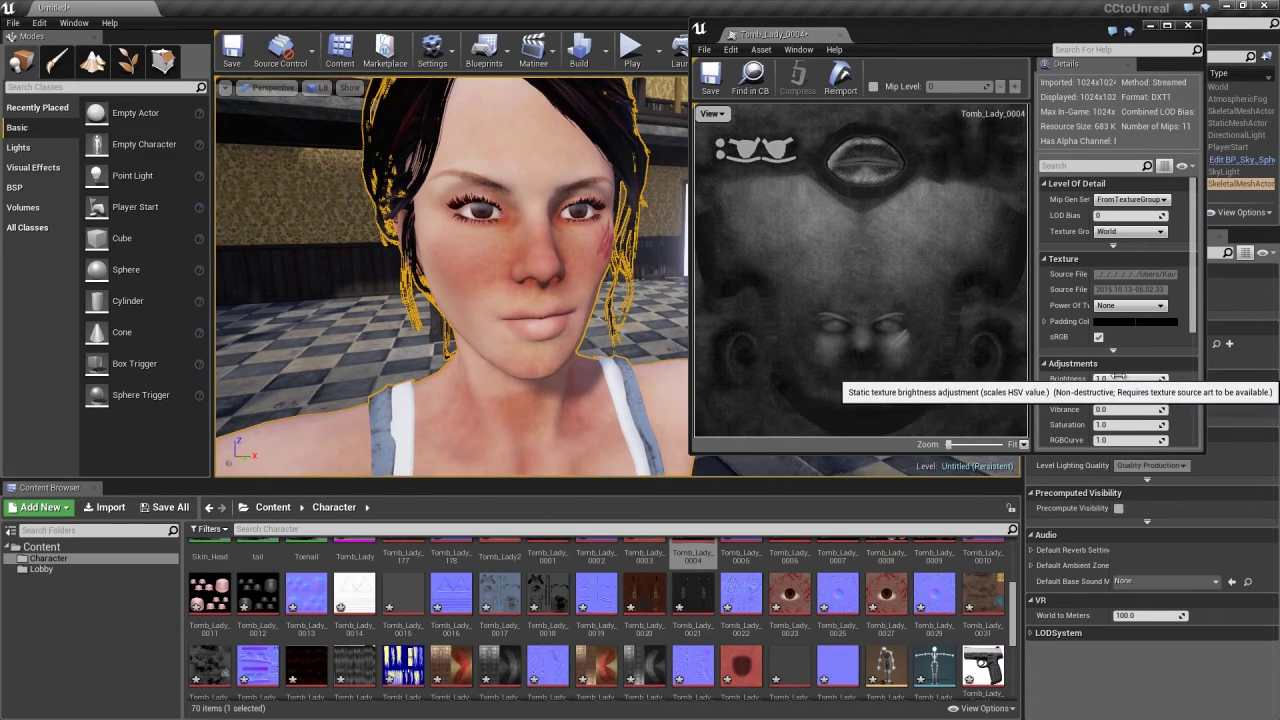
left_click(1145, 380)
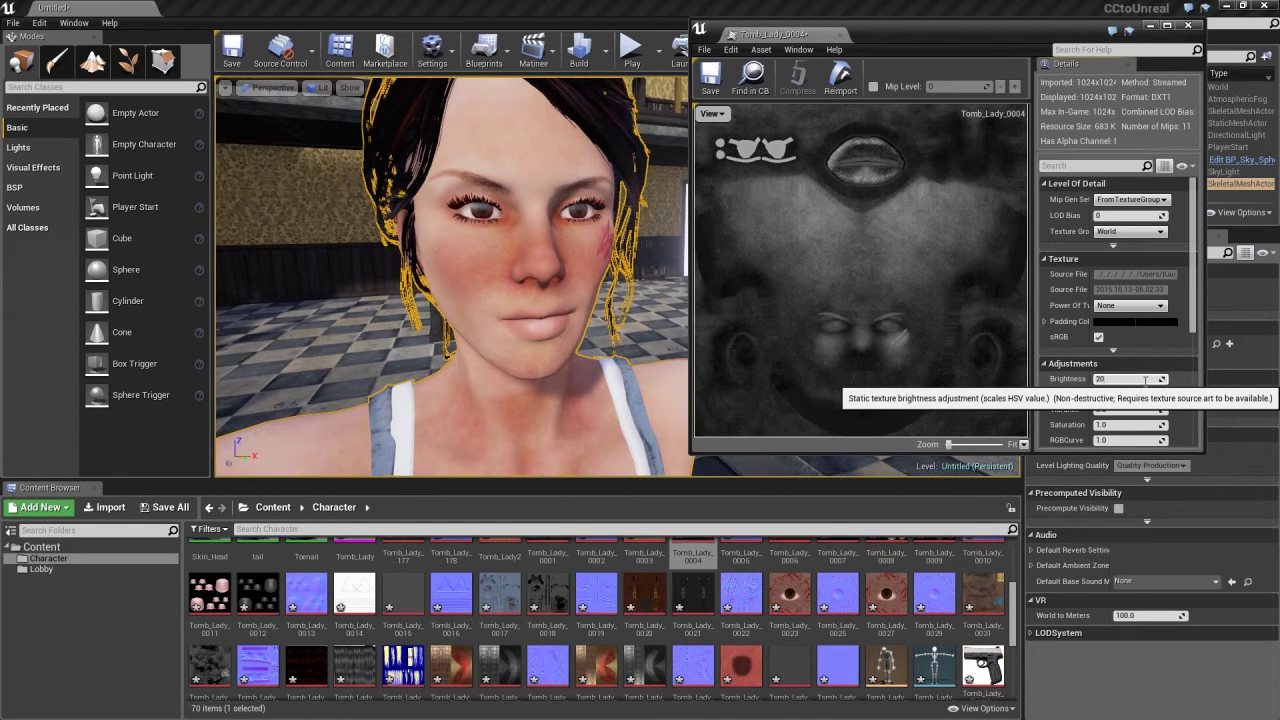
type("20")
key("Return")
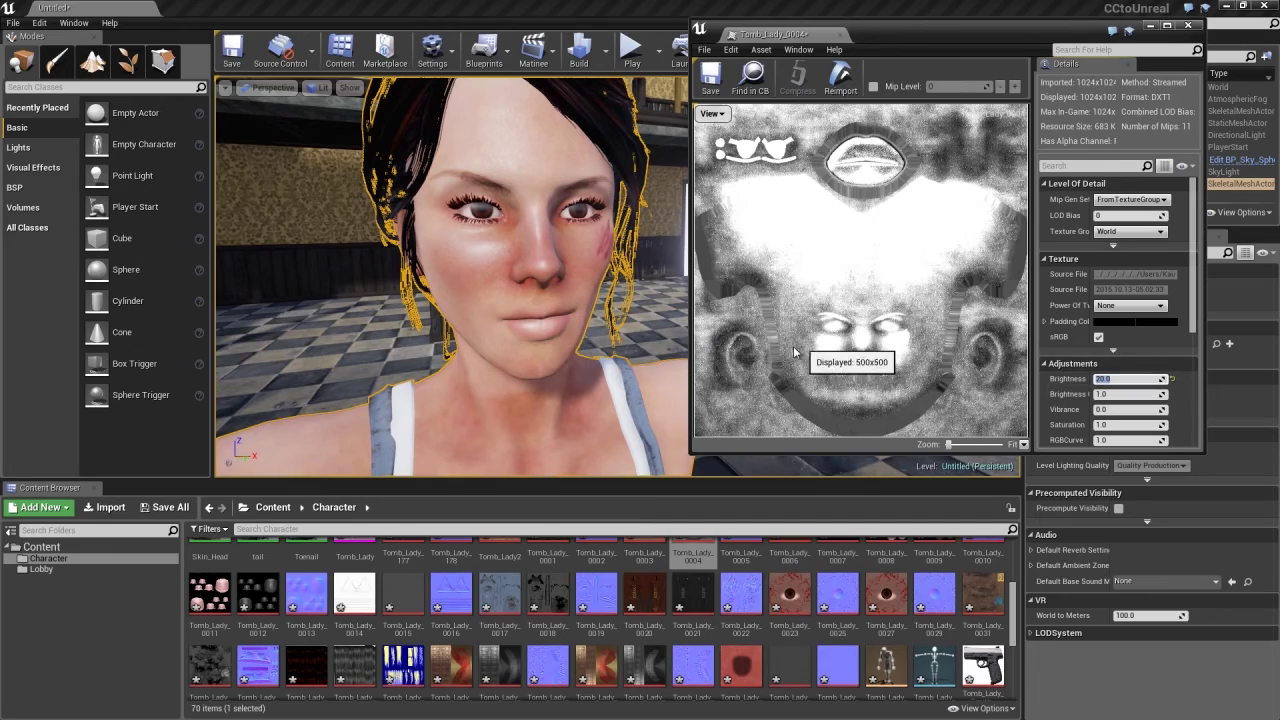
Examine the shine of the character's facial skin from several angles, and close the texture editor.
mouse_move(528, 328)
left_mouse_down("alt")
mouse_move(452, 256)
mouse_move(343, 286)
mouse_move(300, 330)
mouse_move(267, 397)
mouse_move(548, 326)
left_mouse_up("alt")
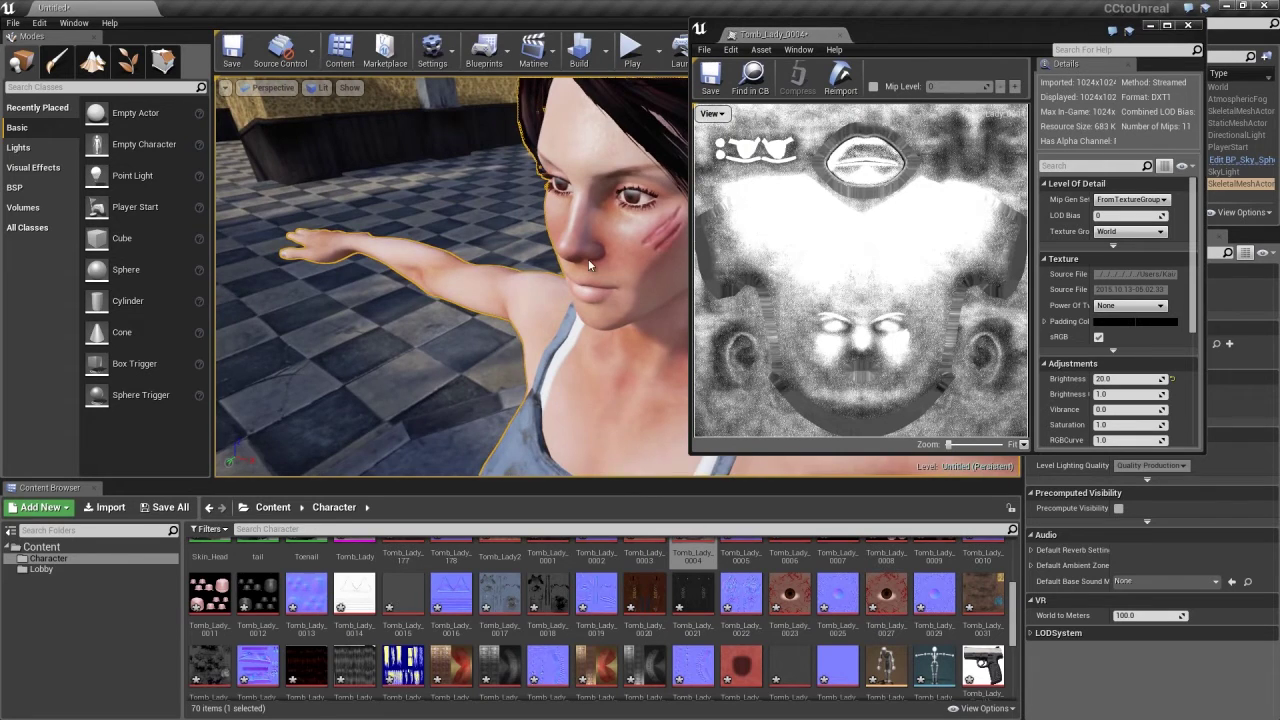
scroll(589, 261, "up", 3)
scroll(591, 258, "down", 2)
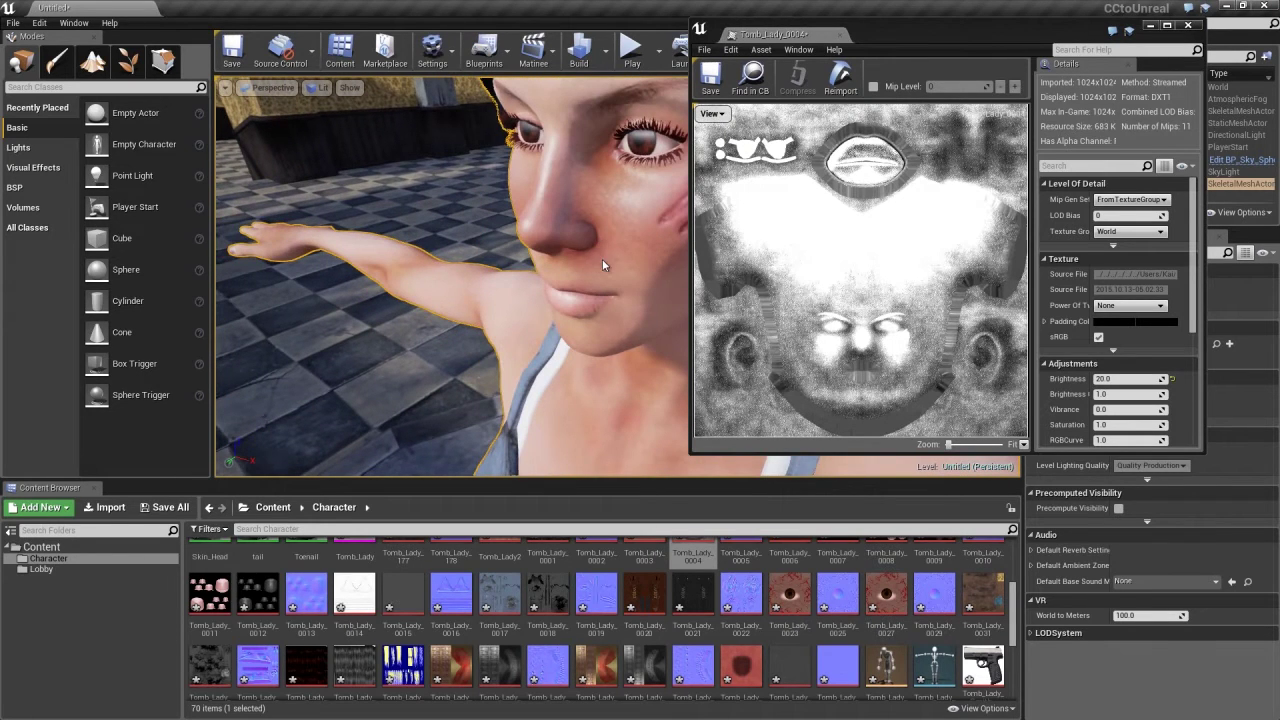
middle_click_drag(602, 260, 604, 255)
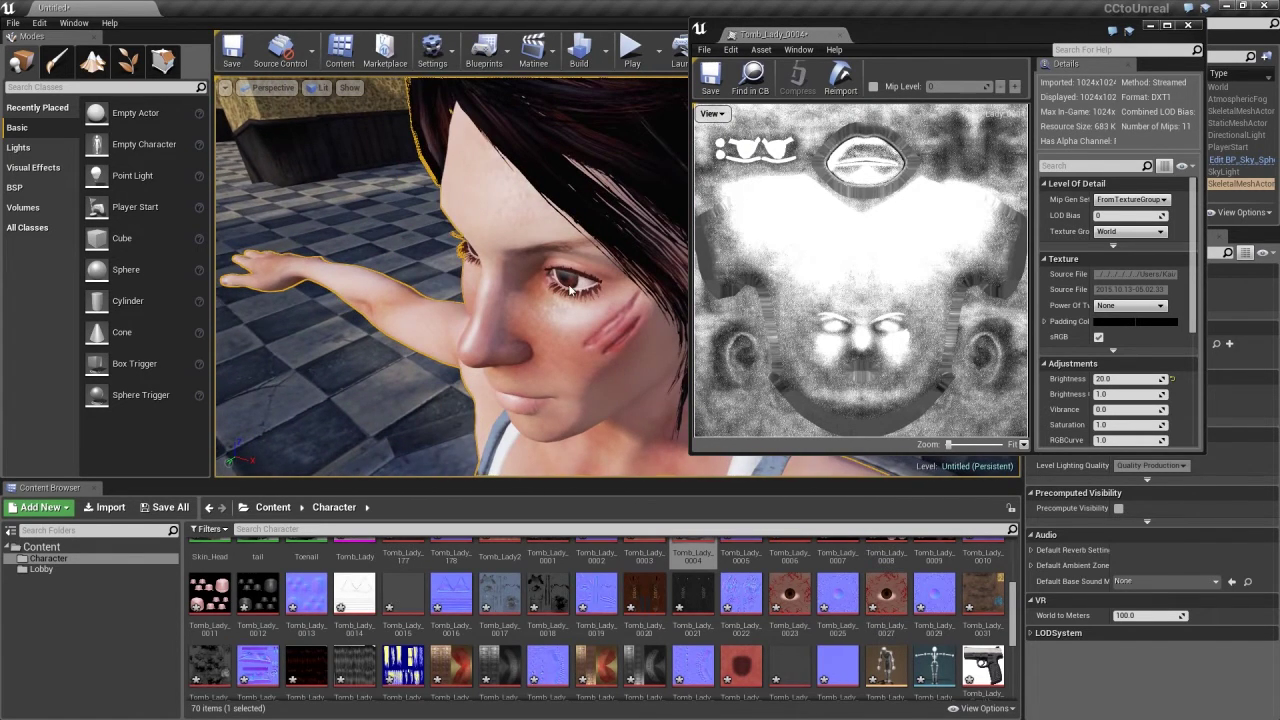
left_click_drag(570, 290, 549, 314, "alt")
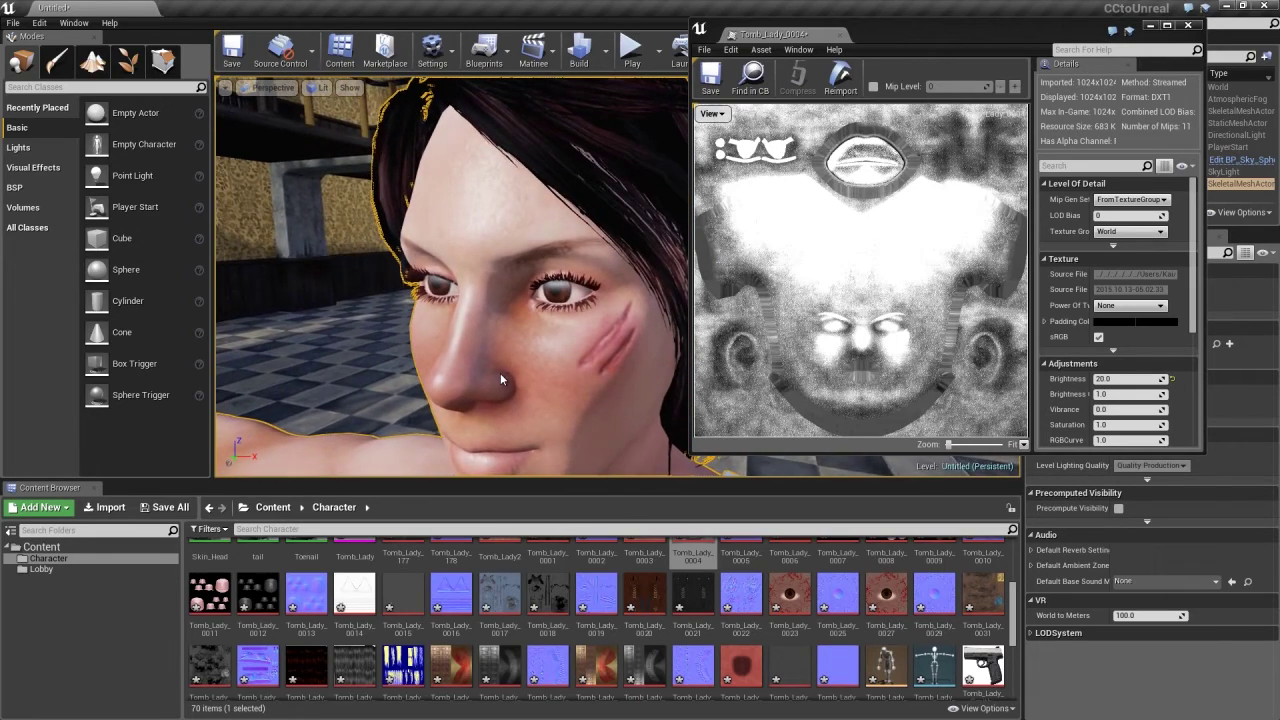
scroll(497, 372, "down", 3)
left_click_drag(486, 378, 678, 369, "alt")
middle_click_drag(449, 362, 464, 340, "alt")
left_click_drag(464, 340, 462, 342, "alt")
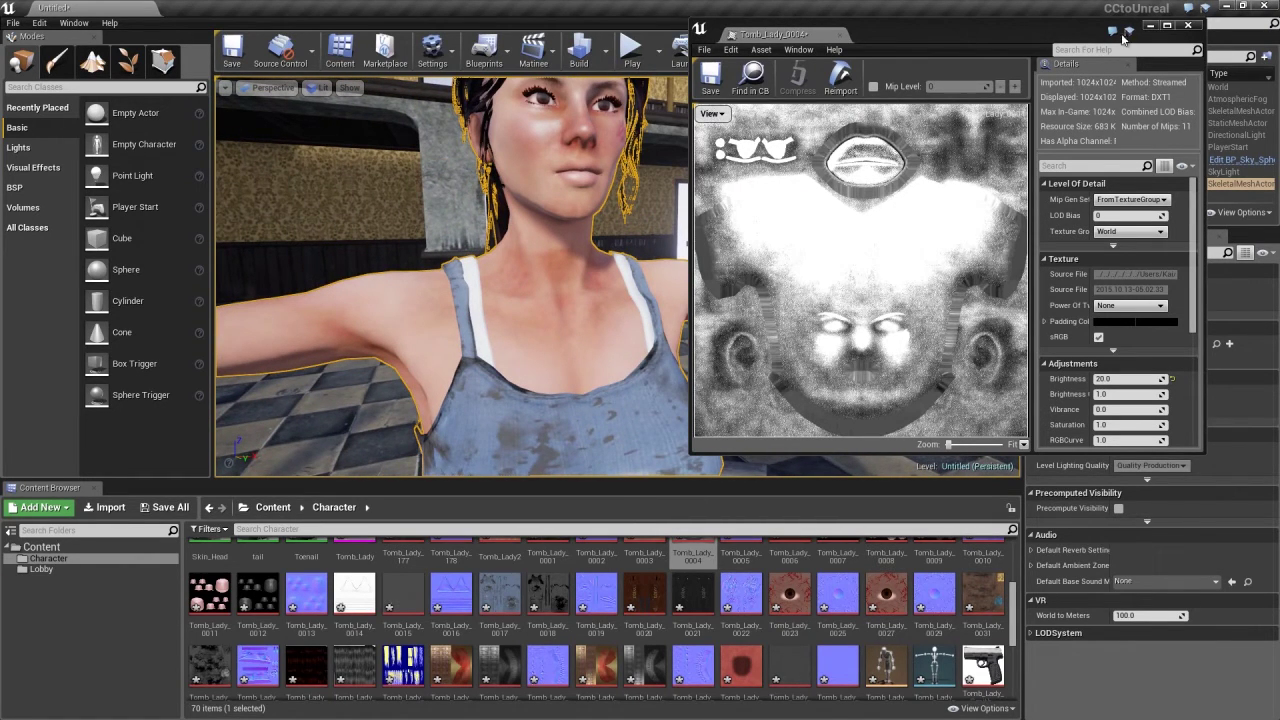
left_click(1188, 25)
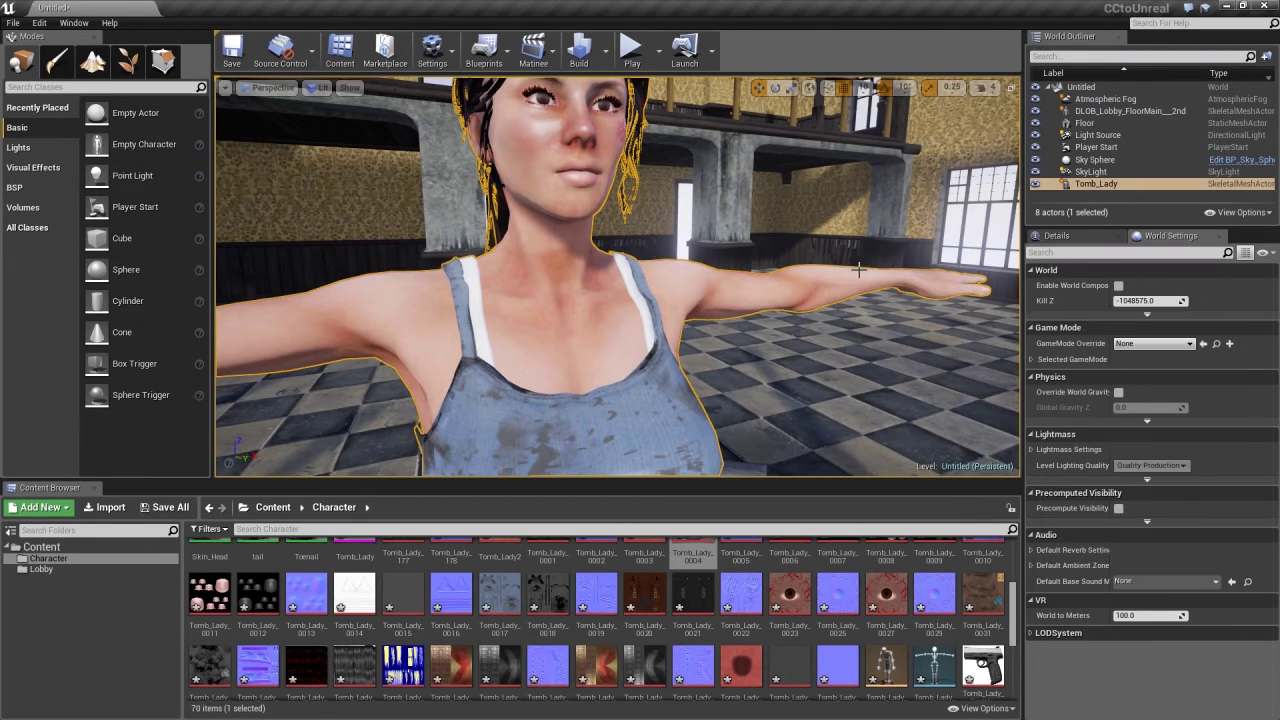
Set the Tomb_Lady_0001 body texture's Brightness to 40, check the skin on the character, and close the texture editor.
left_click_drag(1011, 610, 1017, 568)
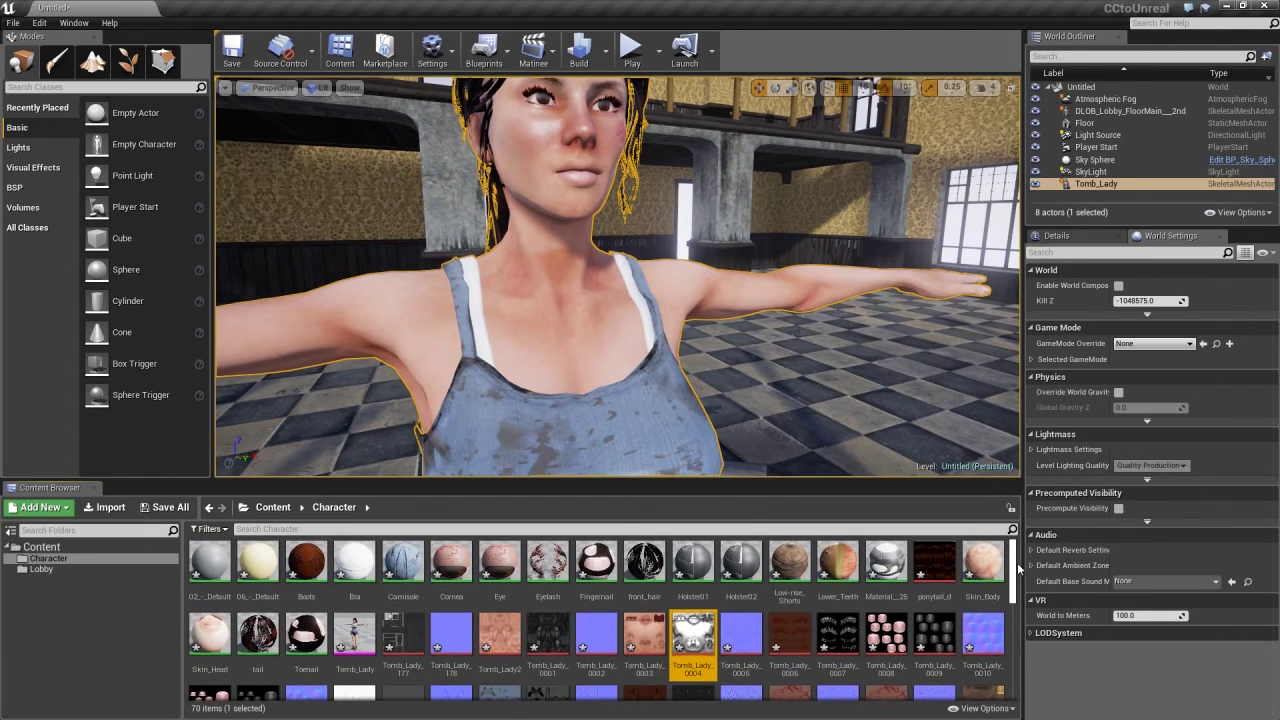
double_click(546, 633)
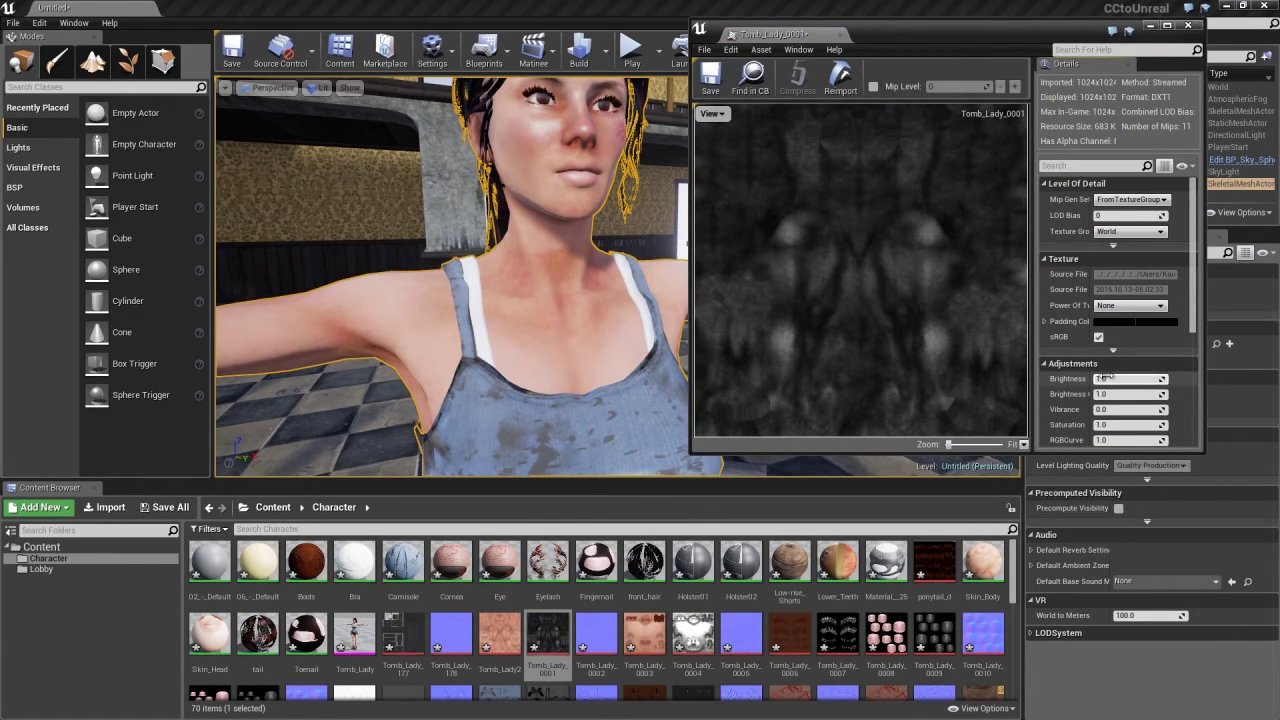
left_click(1164, 378)
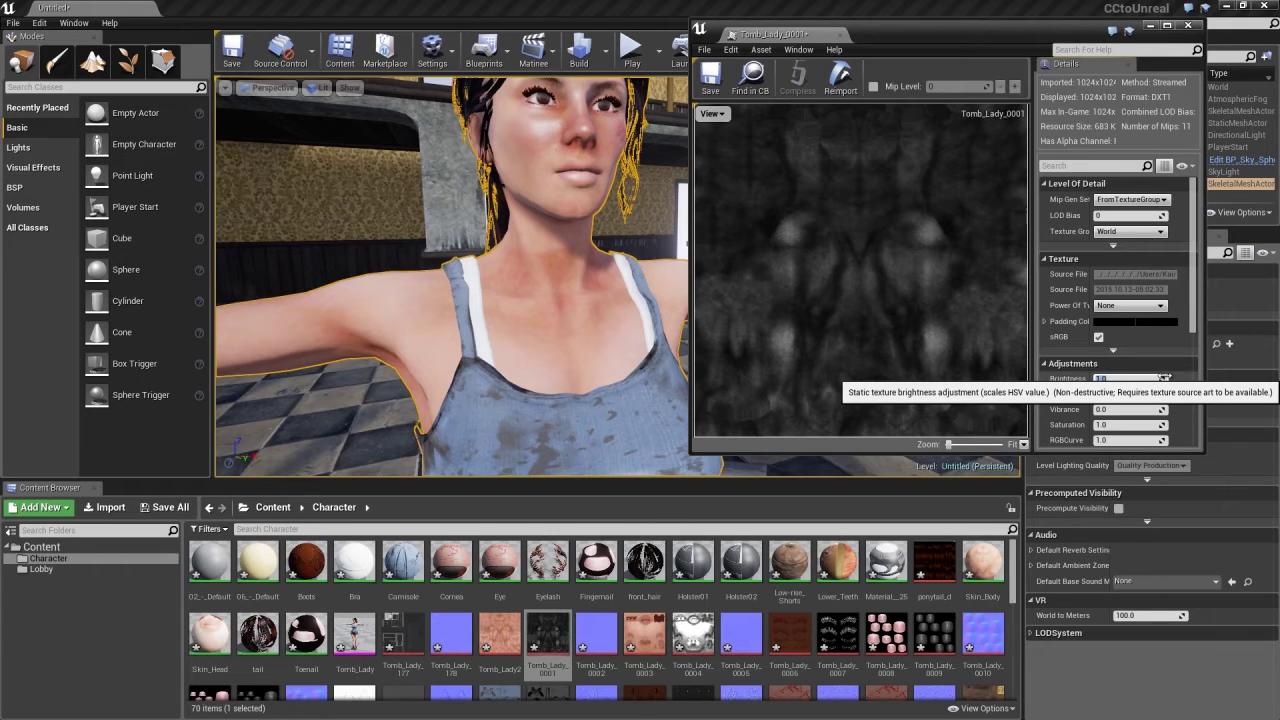
type("40")
key("Return")
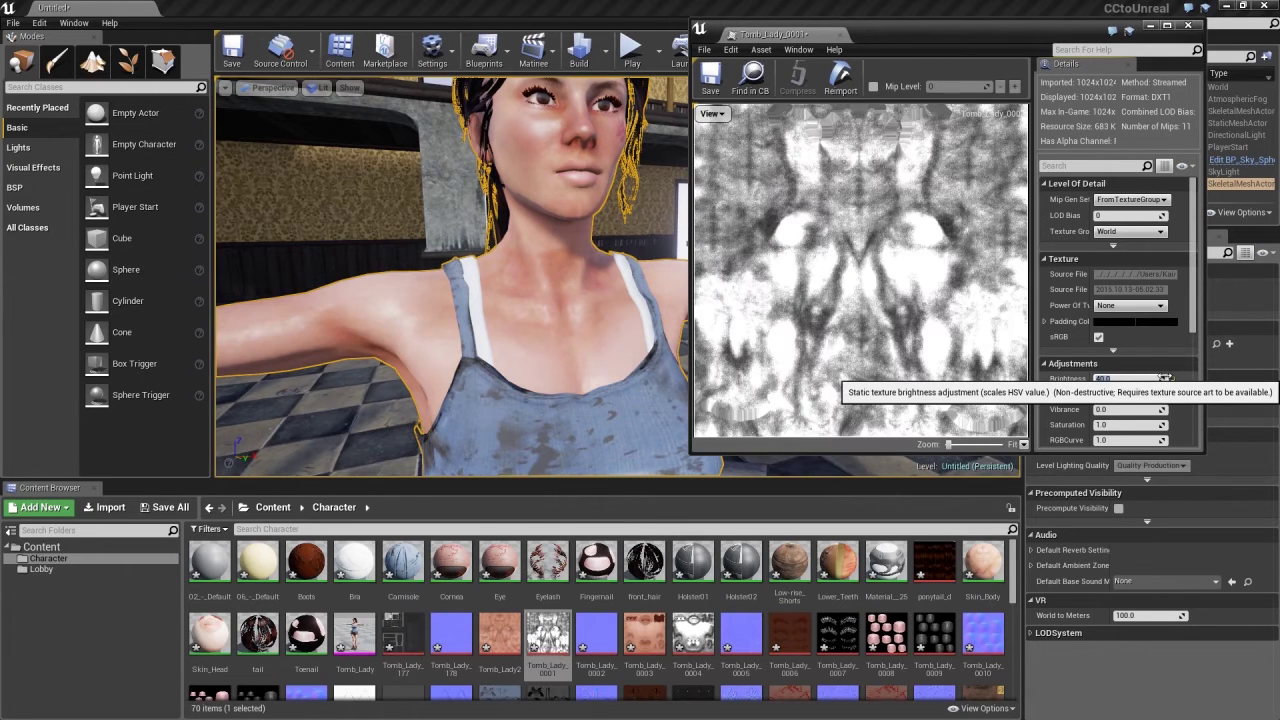
left_click_drag(449, 312, 479, 265, "alt")
middle_click_drag(479, 265, 529, 226, "alt")
left_click_drag(530, 226, 530, 214, "alt")
mouse_move(541, 287)
left_mouse_down("alt")
mouse_move(434, 287)
mouse_move(554, 293)
left_mouse_up("alt")
left_click(1187, 27)
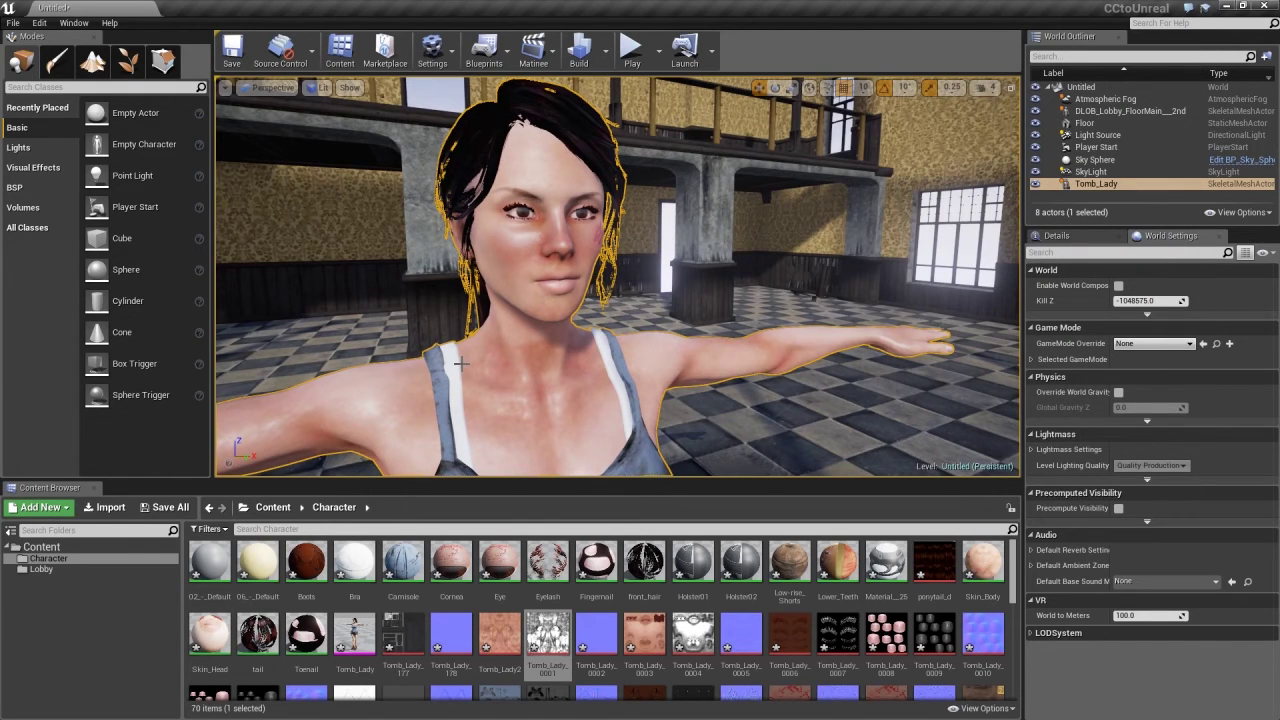
Set the SkyLight's Intensity to 0.0 and check the lighting on the character's face.
left_click(1097, 174)
left_click(1087, 235)
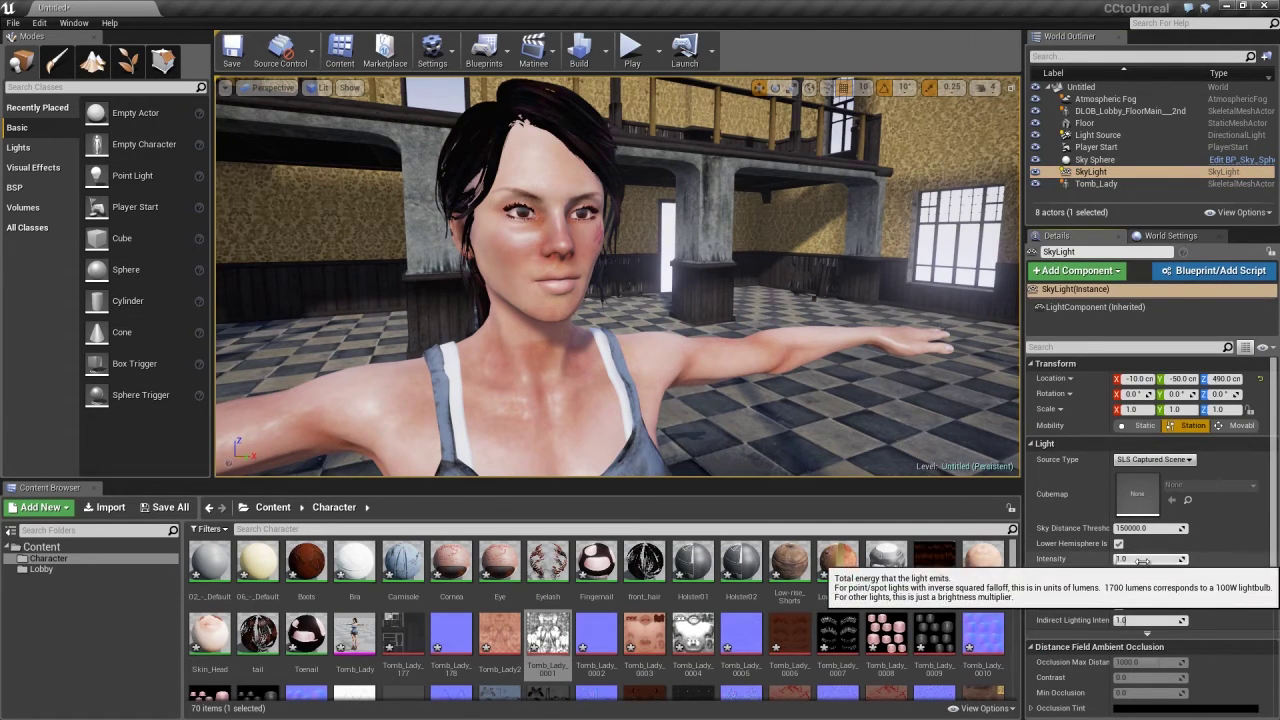
left_click_drag(1137, 555, 1099, 570)
left_click_drag(433, 327, 497, 336, "alt")
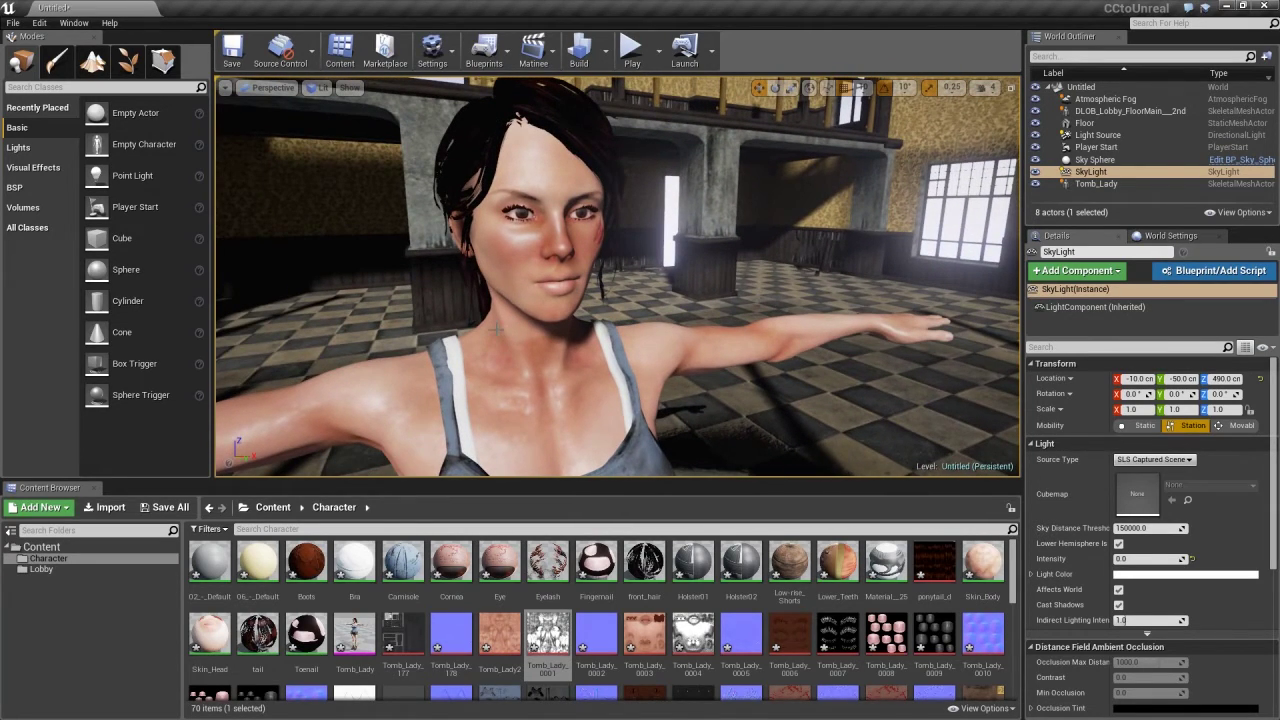
View the character's belt and holsters in the level, and open the Holster01 material in a maximized editor.
middle_click_drag(571, 343, 567, 385)
left_click_drag(569, 392, 567, 428)
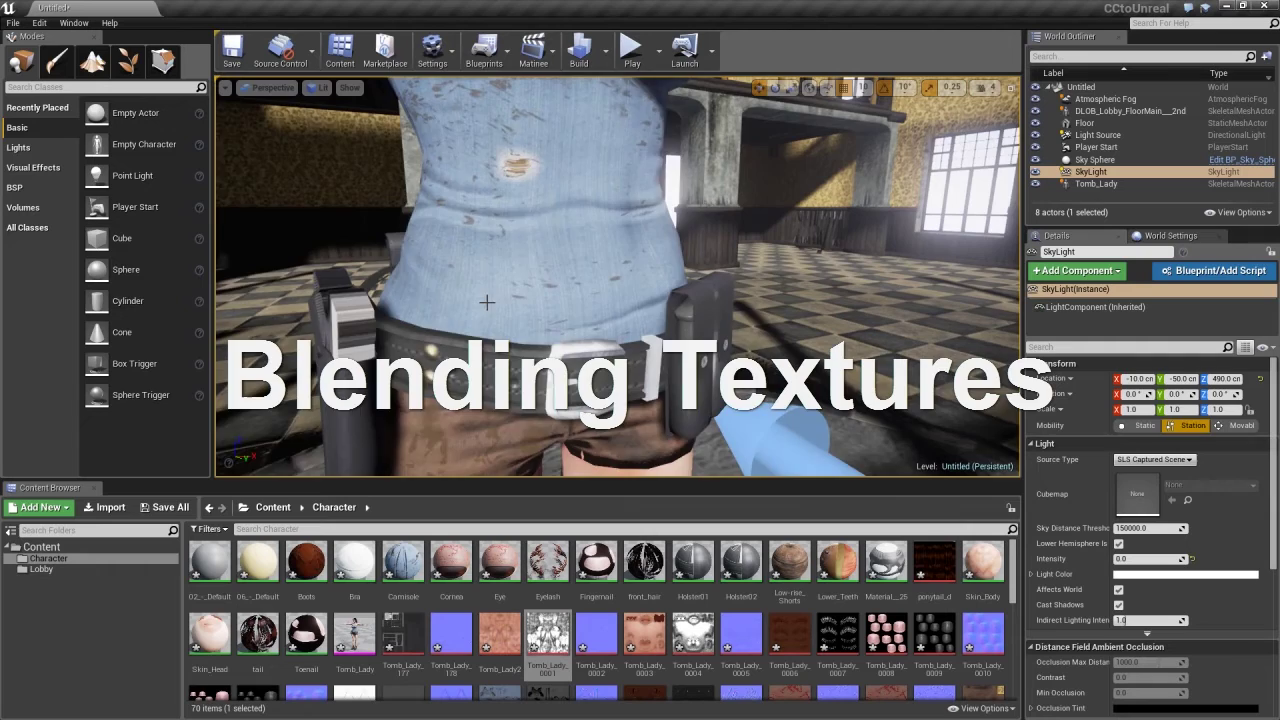
scroll(491, 305, "up", 3)
scroll(485, 307, "down", 5)
left_click_drag(506, 332, 459, 322)
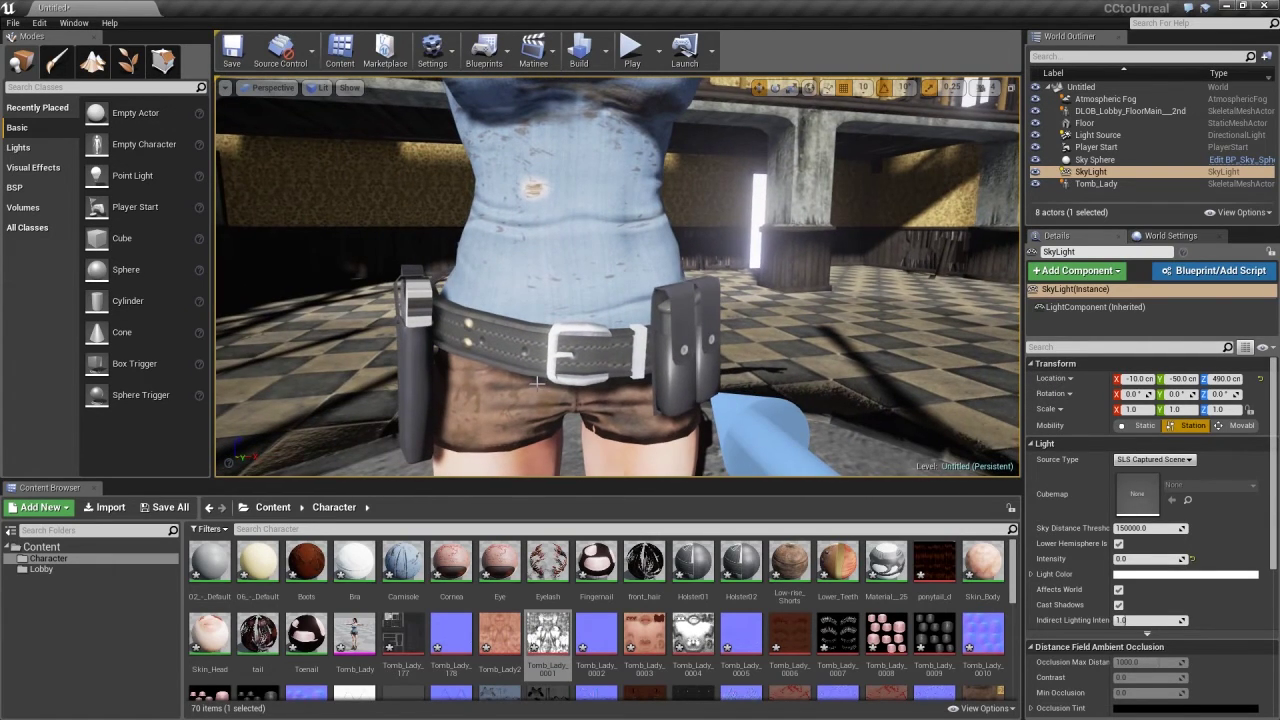
double_click(700, 565)
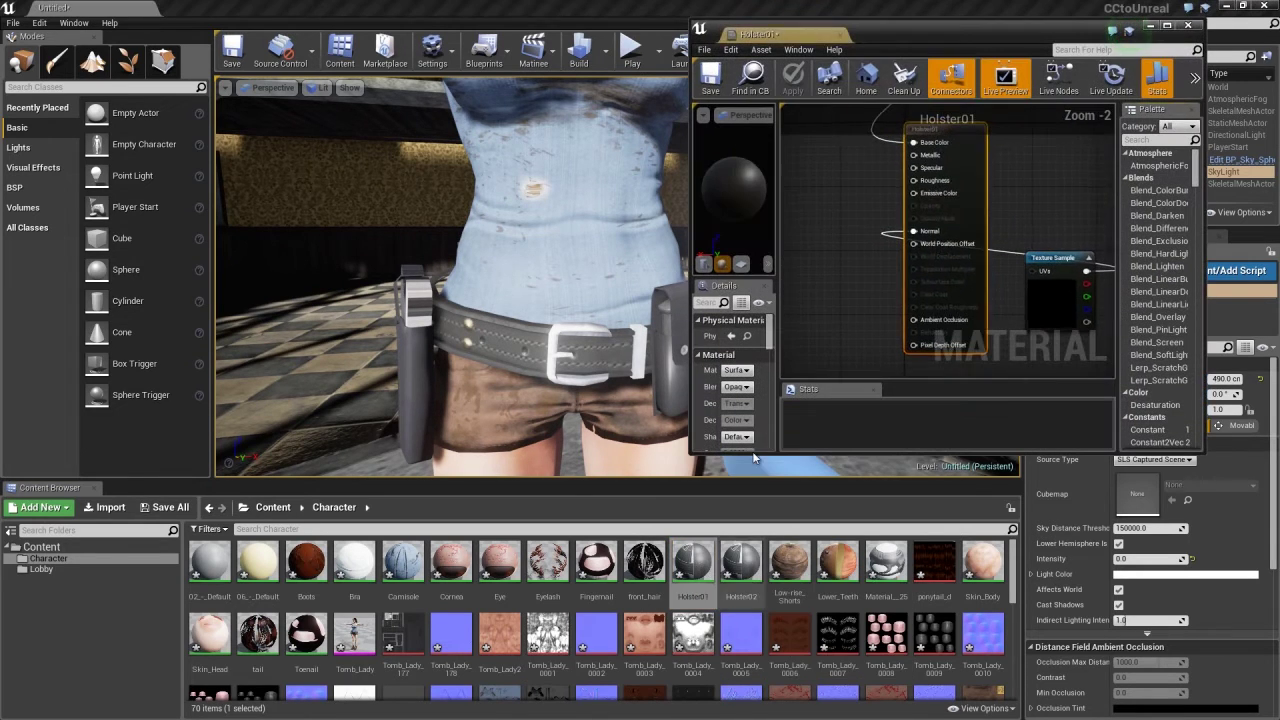
double_click(914, 28)
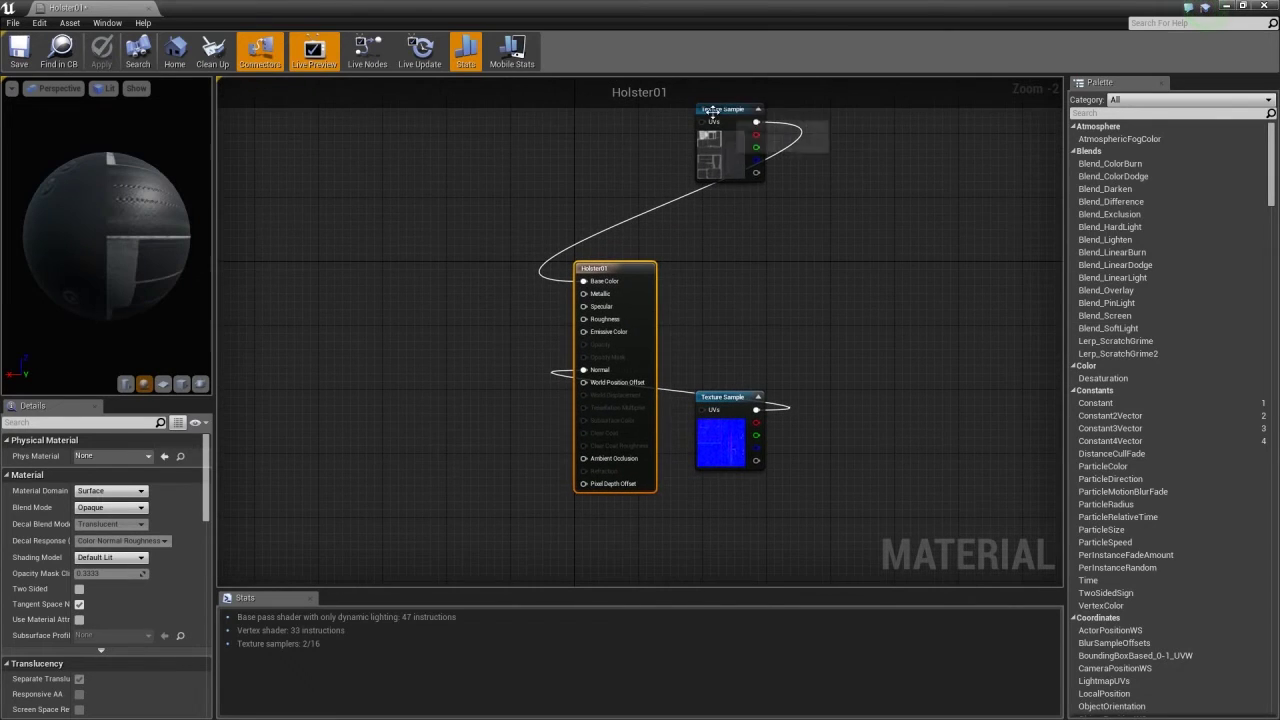
Arrange both Texture Sample nodes of Holster01 well to the left of the main material node, one above the other.
left_click_drag(712, 110, 421, 261)
left_click_drag(722, 400, 415, 416)
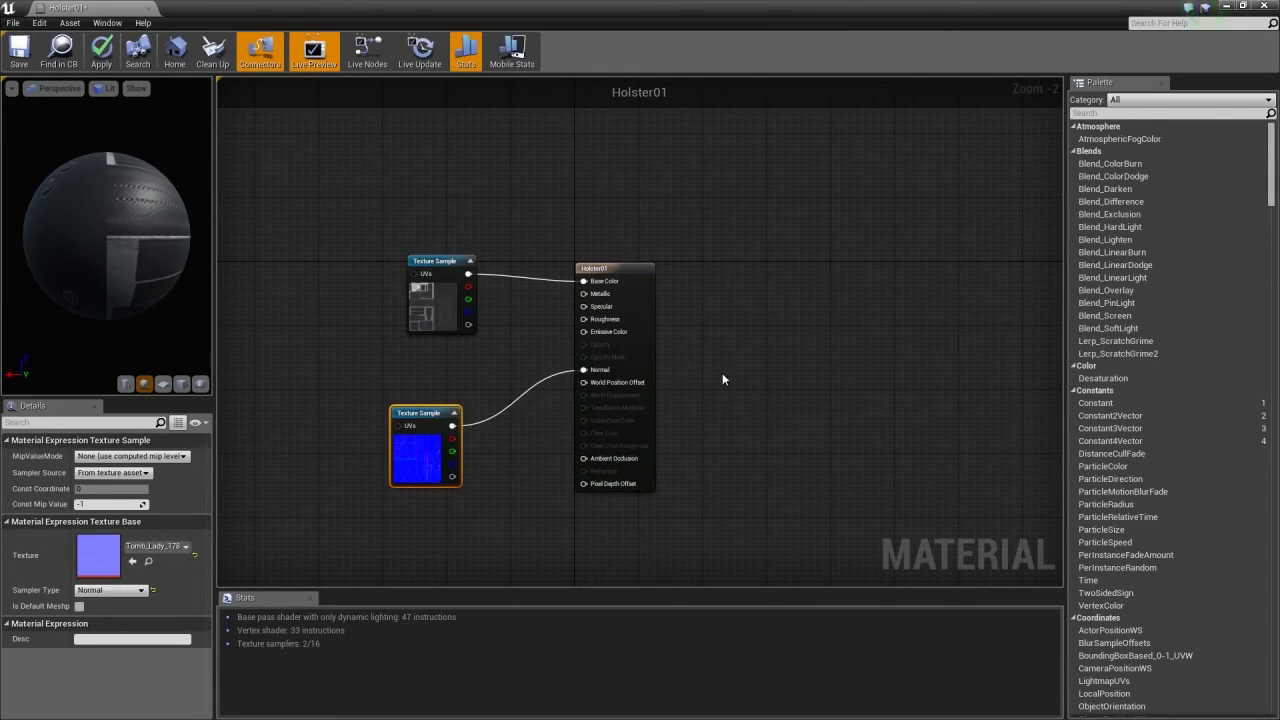
scroll(713, 359, "up", 2)
right_click_drag(708, 342, 957, 297)
left_click_drag(596, 184, 457, 163)
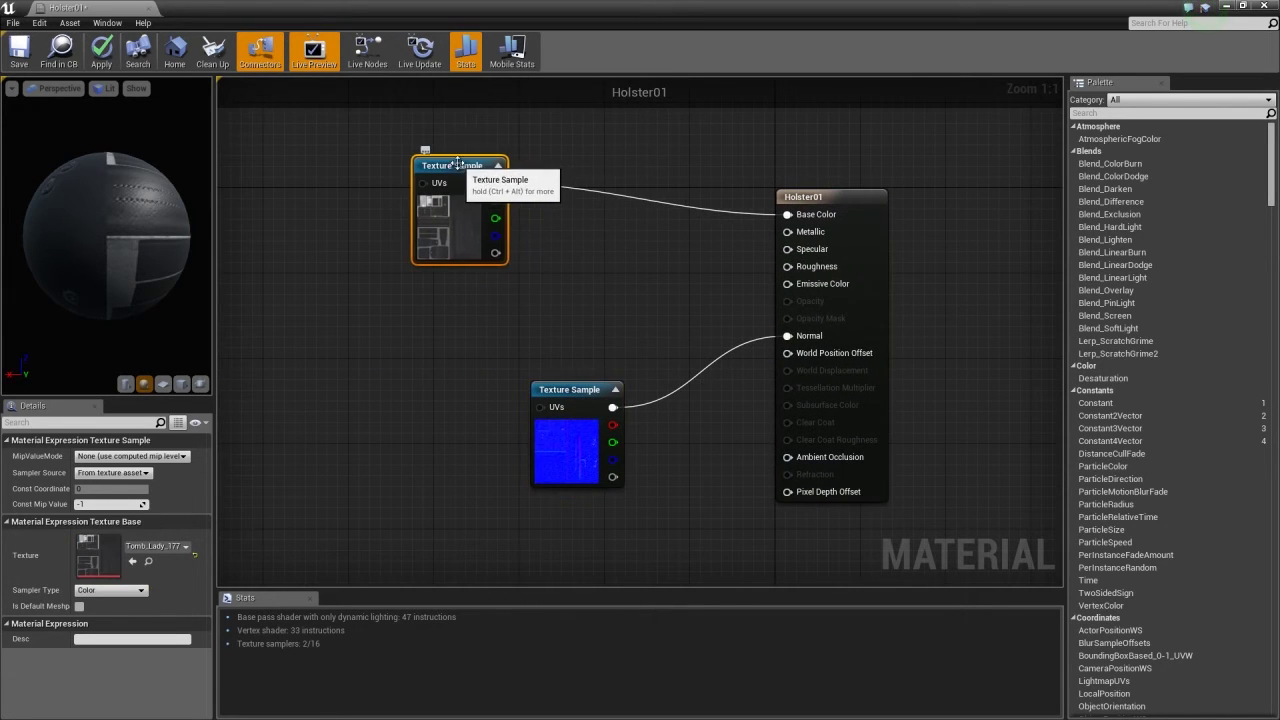
left_click_drag(567, 390, 457, 434)
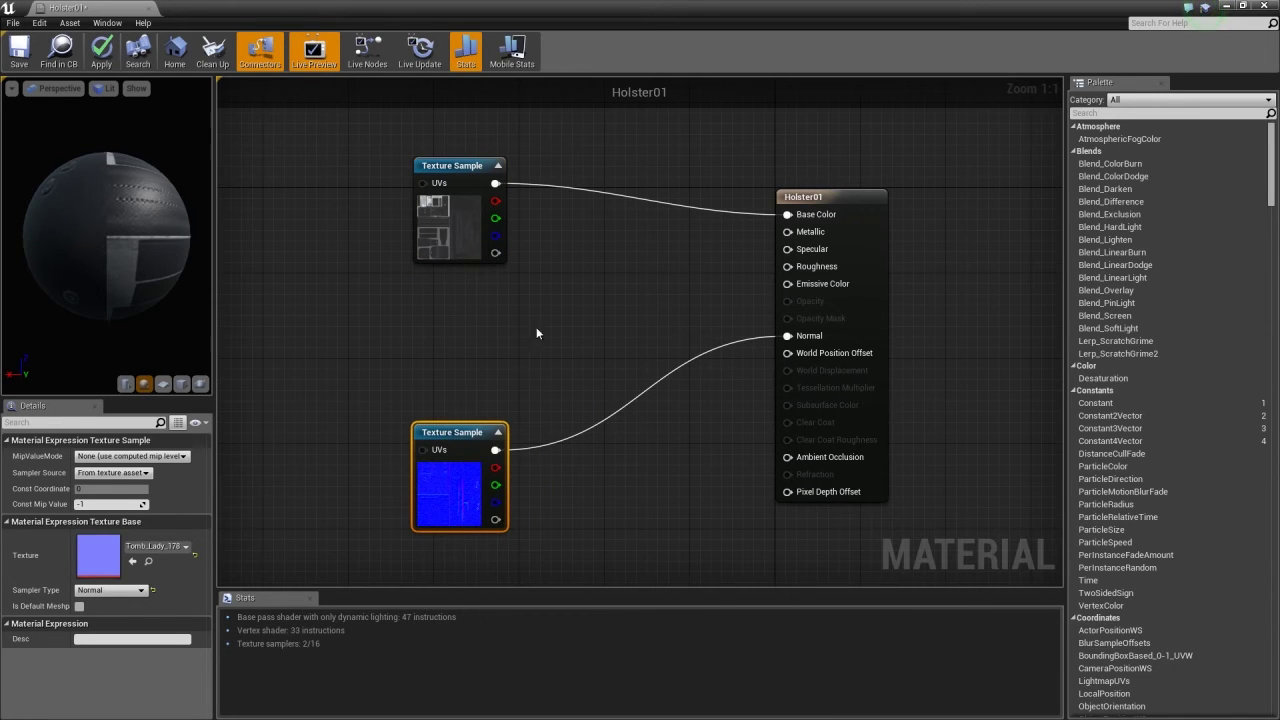
Minimize all windows and open the Blend Maps folder inside the desktop's Production Resources folder.
key("super+m")
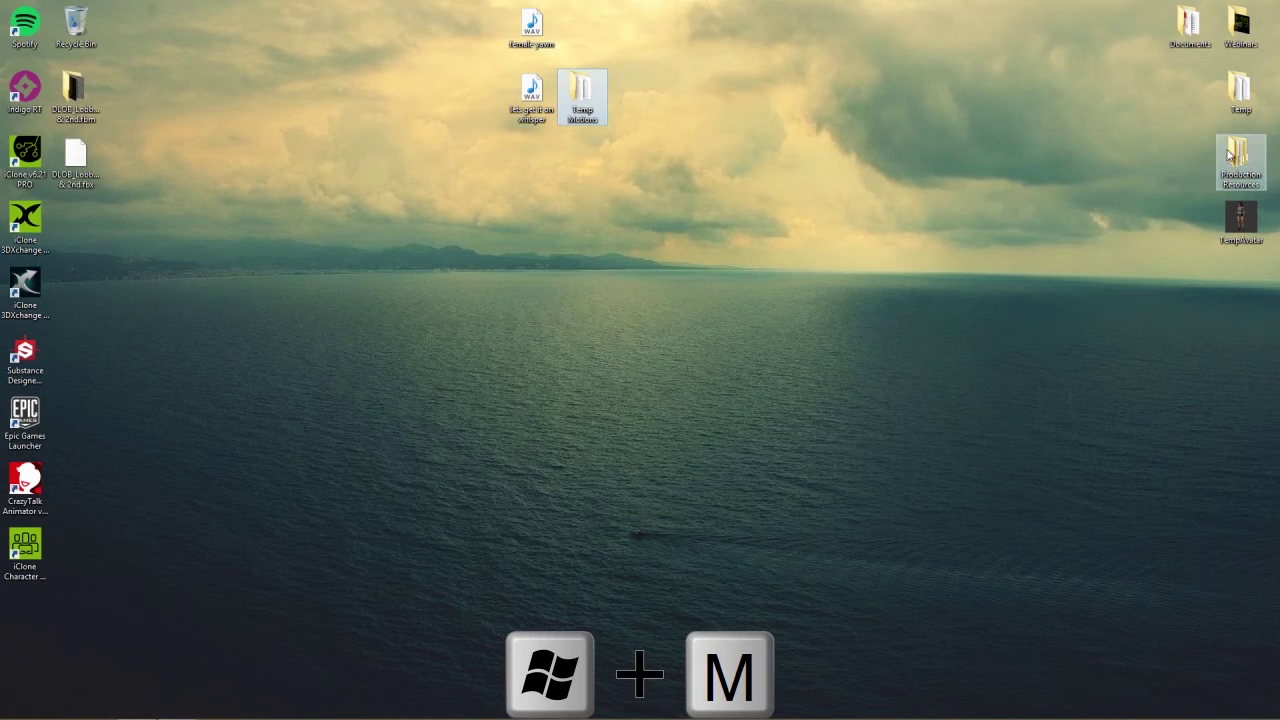
double_click(1230, 152)
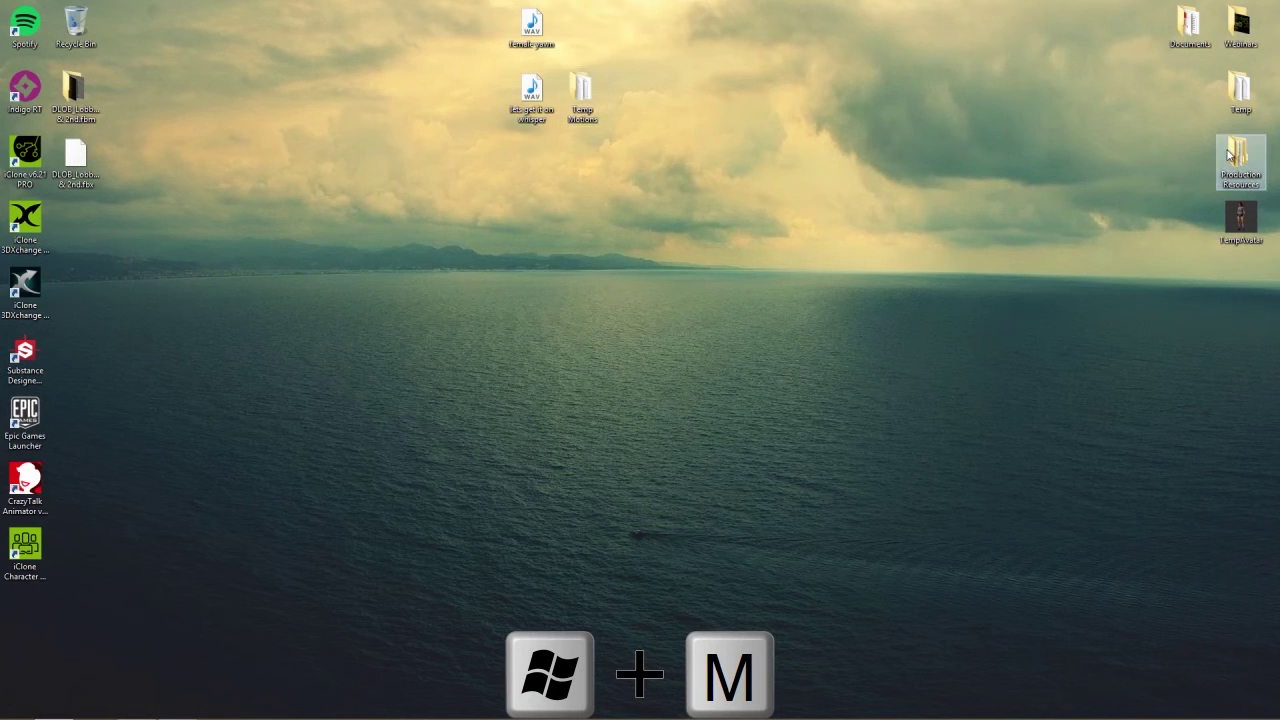
left_click(366, 170)
double_click(368, 170)
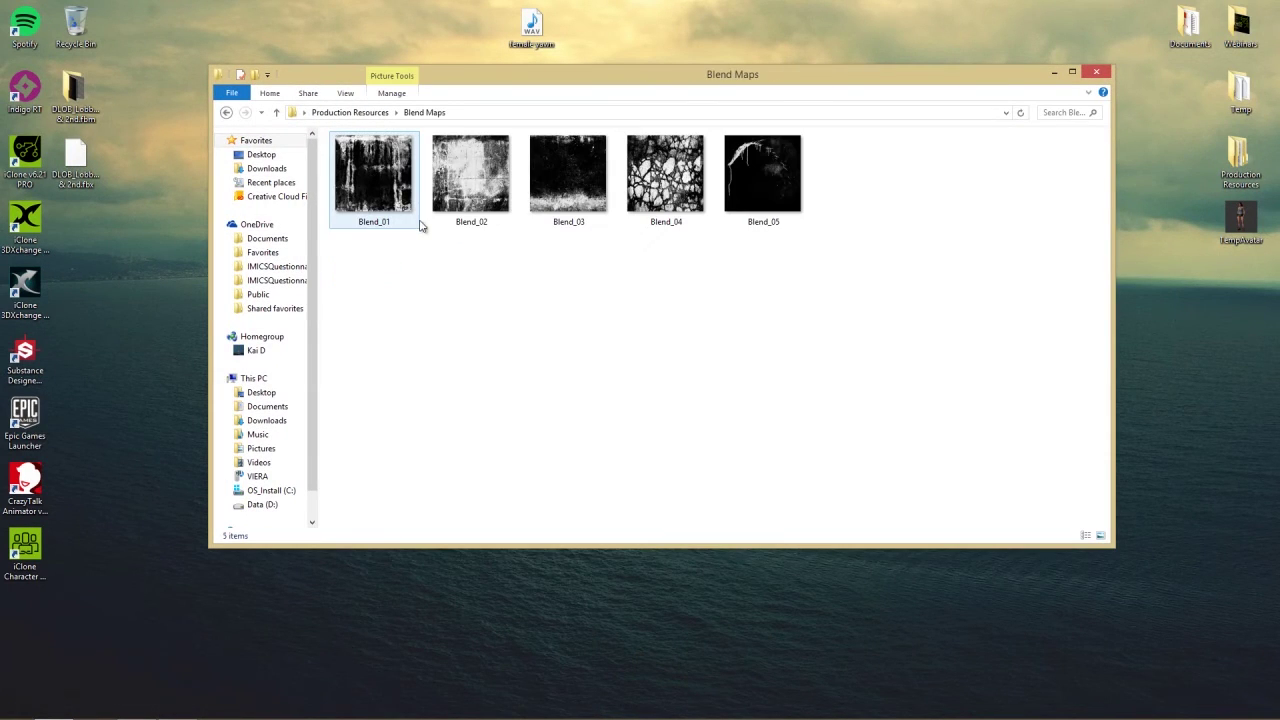
Import the Blend_02 image from the Blend Maps folder into the Unreal Engine project's Character content folder.
left_click_drag(477, 170, 534, 471)
key("alt+Tab")
key("alt+Tab")
key("alt+Tab")
key("alt+Tab")
key("alt+Tab")
left_click_drag(512, 596, 512, 596)
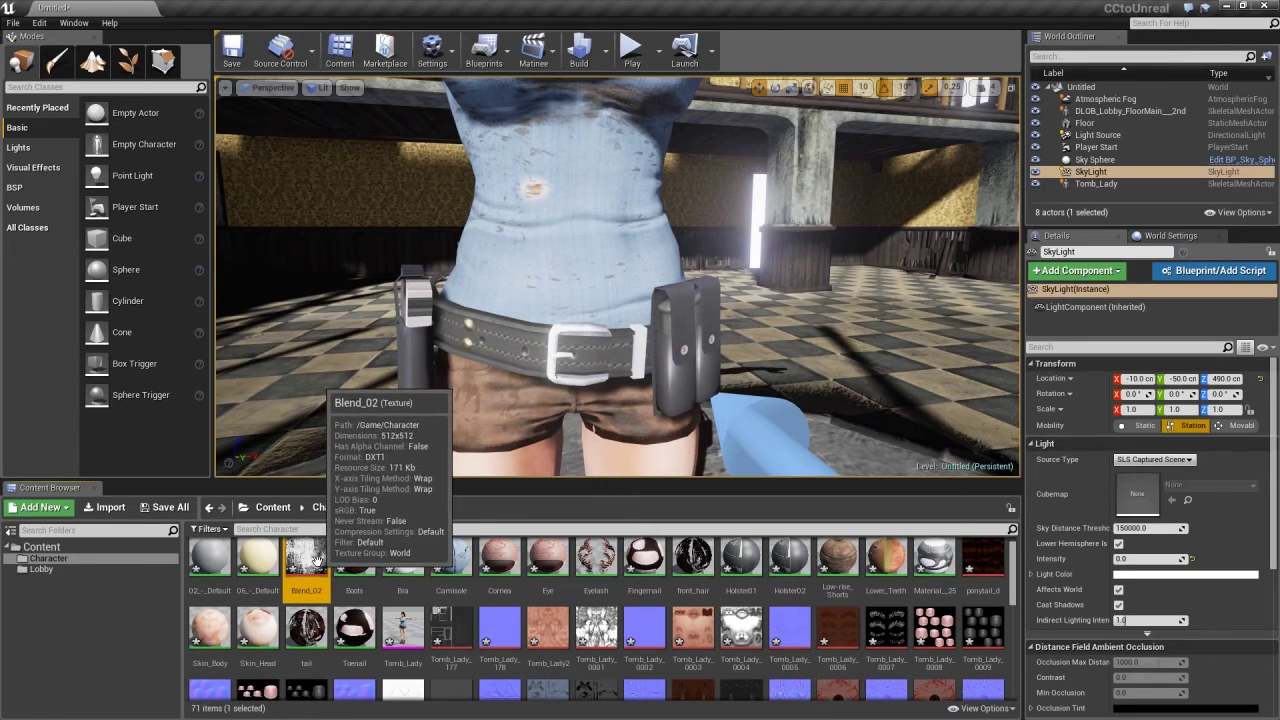
Add the Blend_02 texture to the Holster01 material graph and place it between the two existing Texture Sample nodes.
key("alt+Tab")
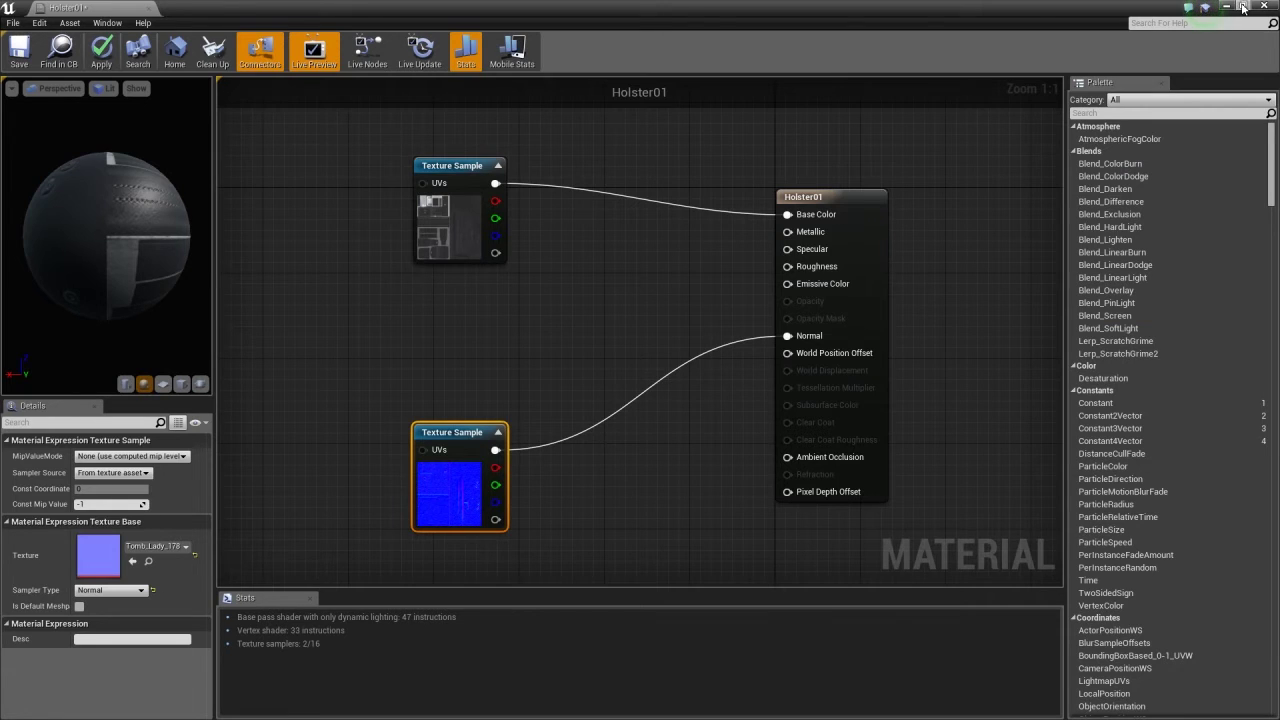
left_click(1243, 7)
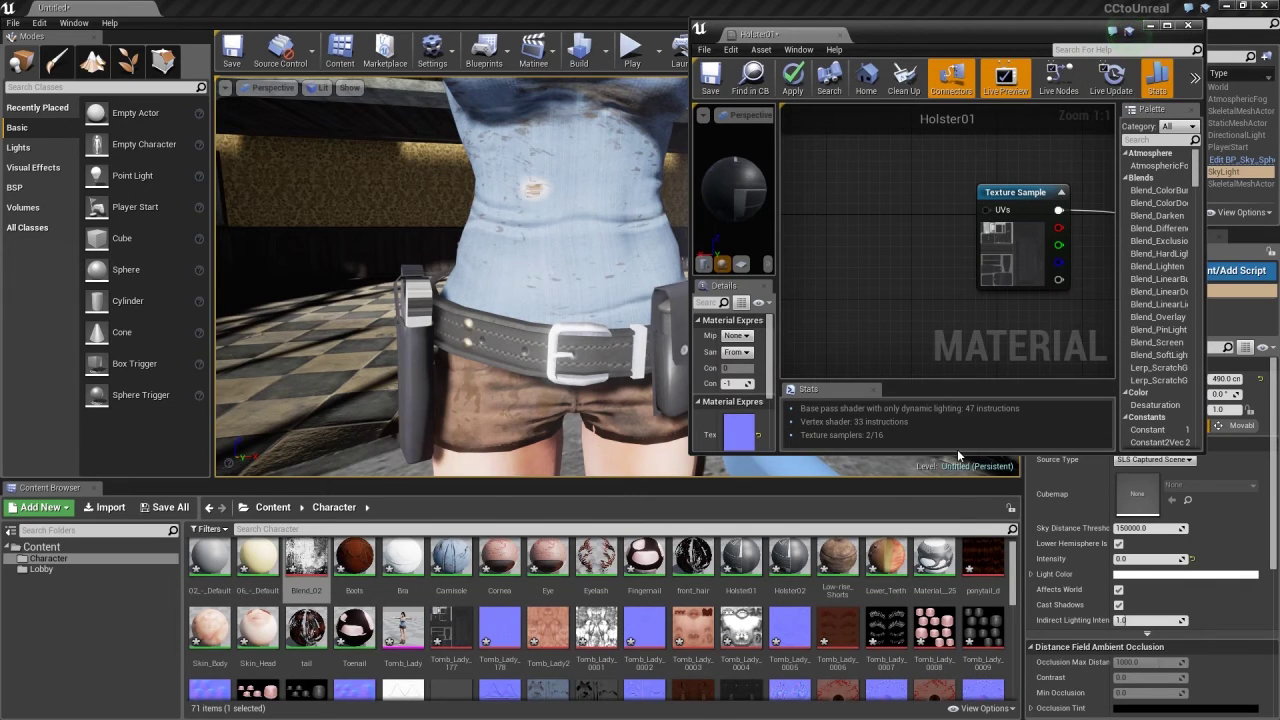
left_click_drag(306, 558, 912, 287)
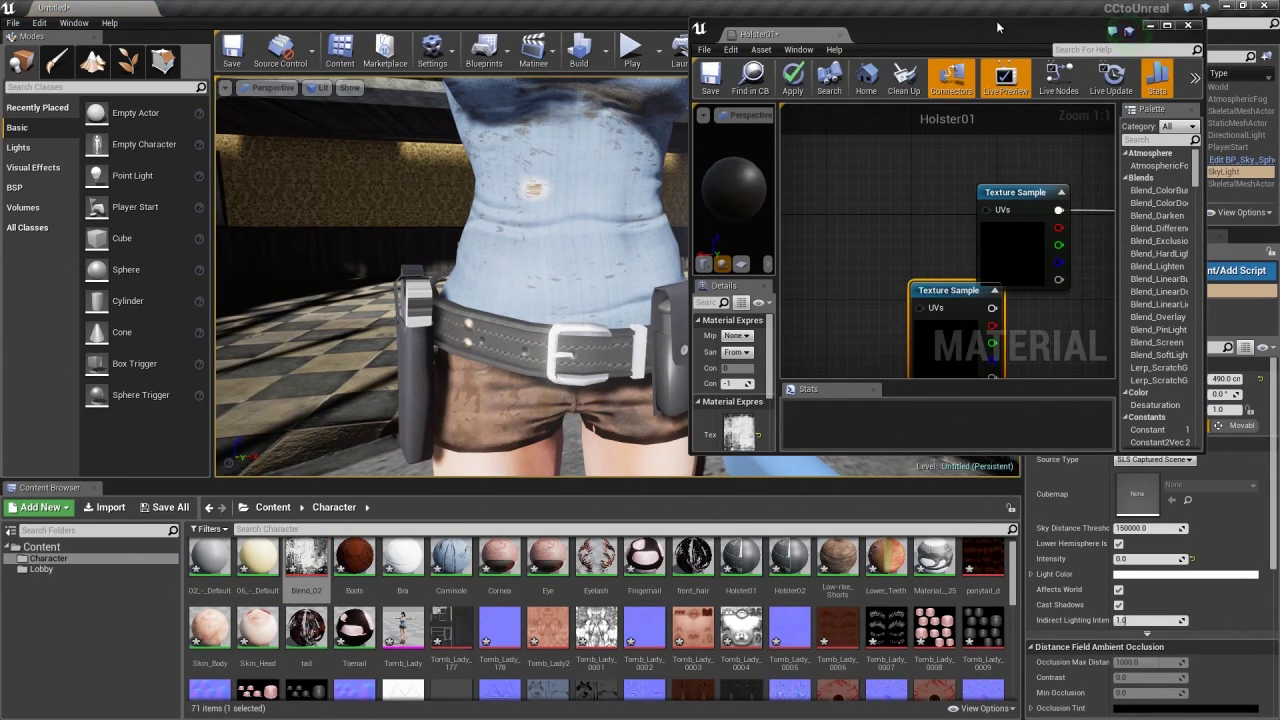
double_click(995, 24)
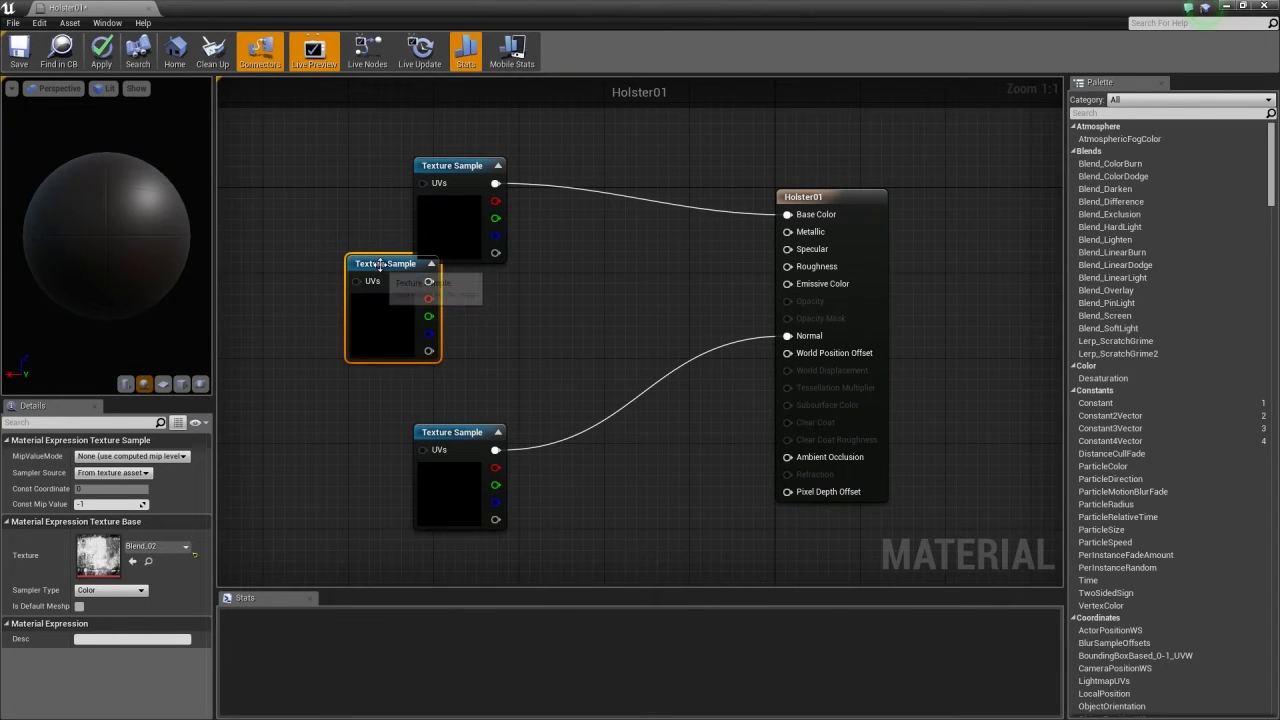
left_click_drag(399, 287, 477, 317)
left_click_drag(450, 169, 462, 148)
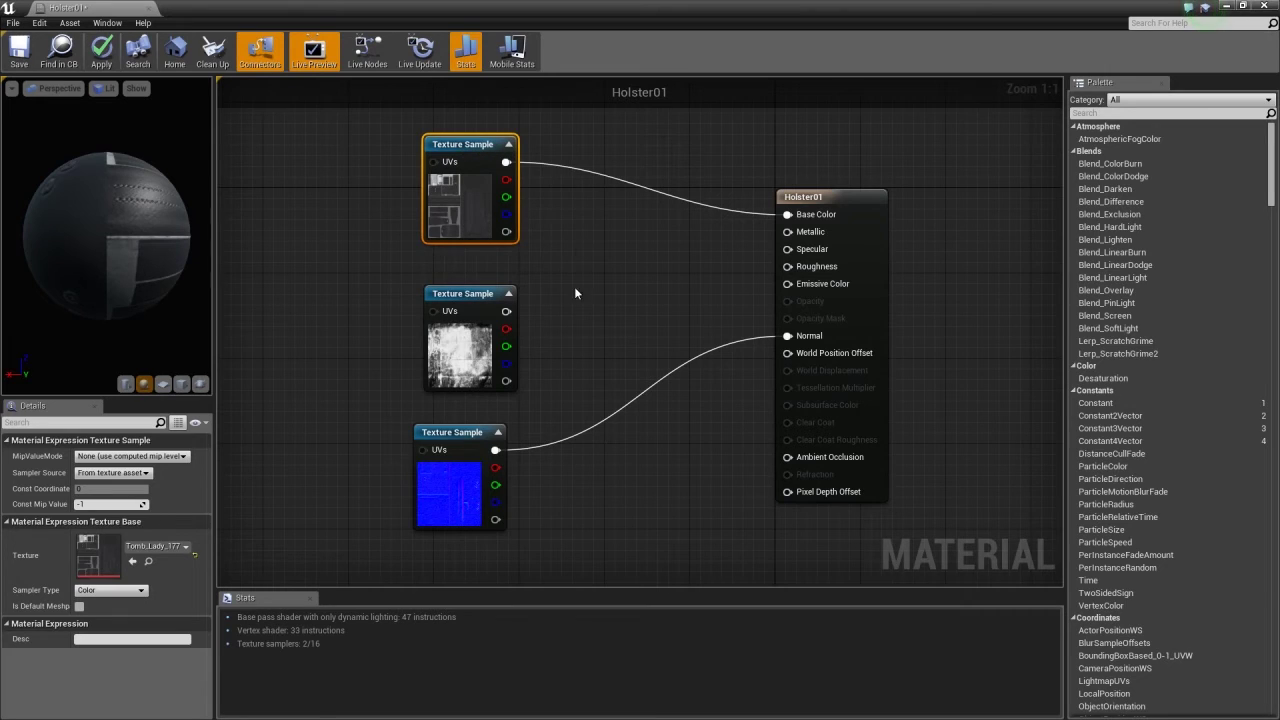
right_click(605, 249)
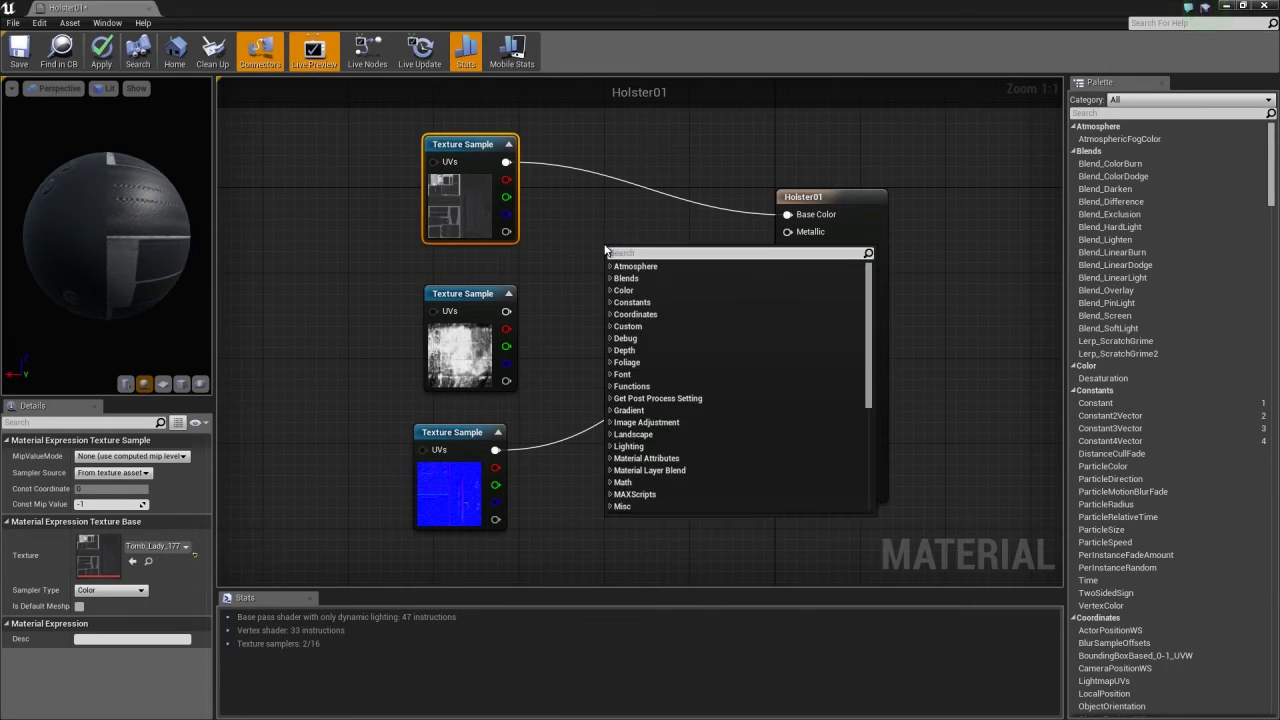
type("ble")
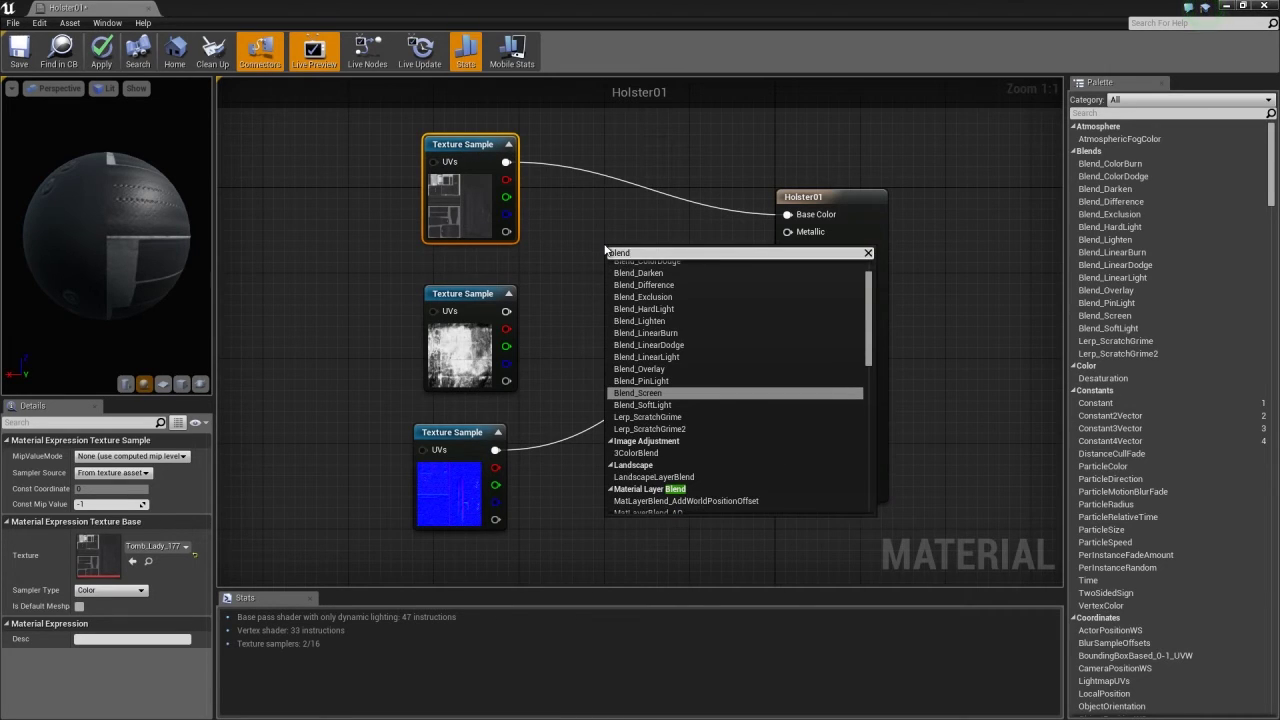
type("nd")
left_click(660, 380)
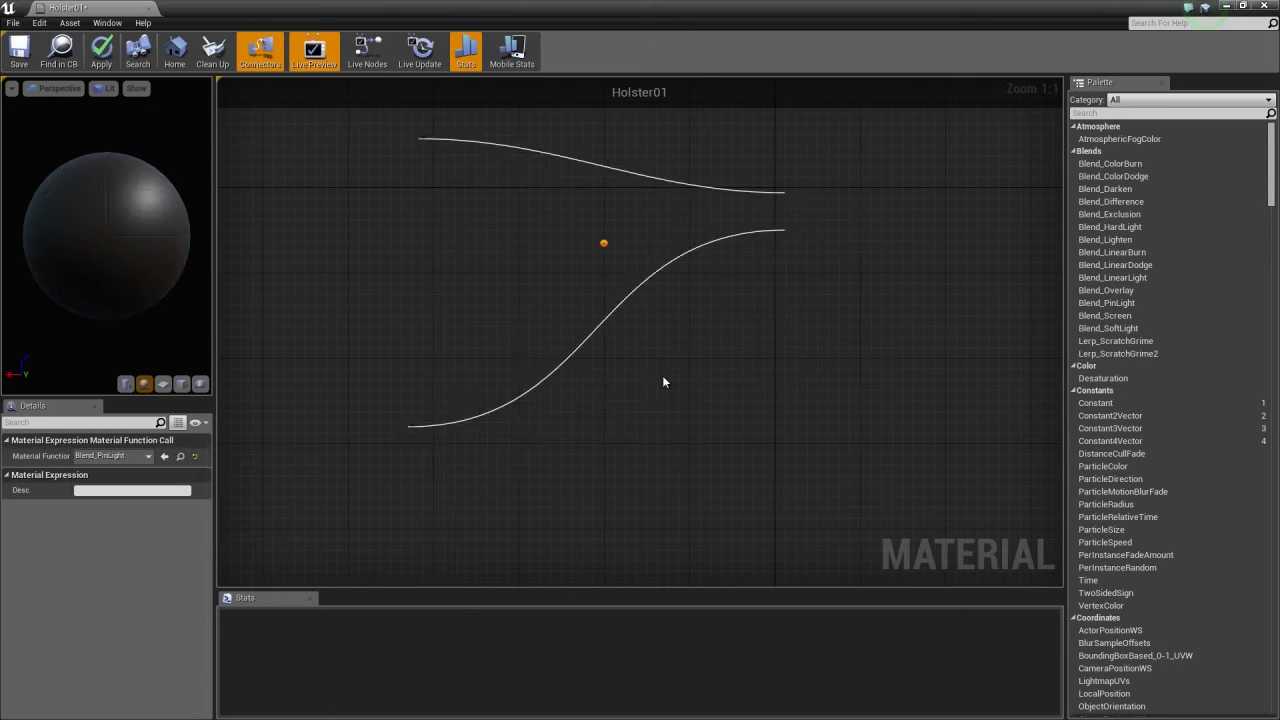
right_click(666, 252)
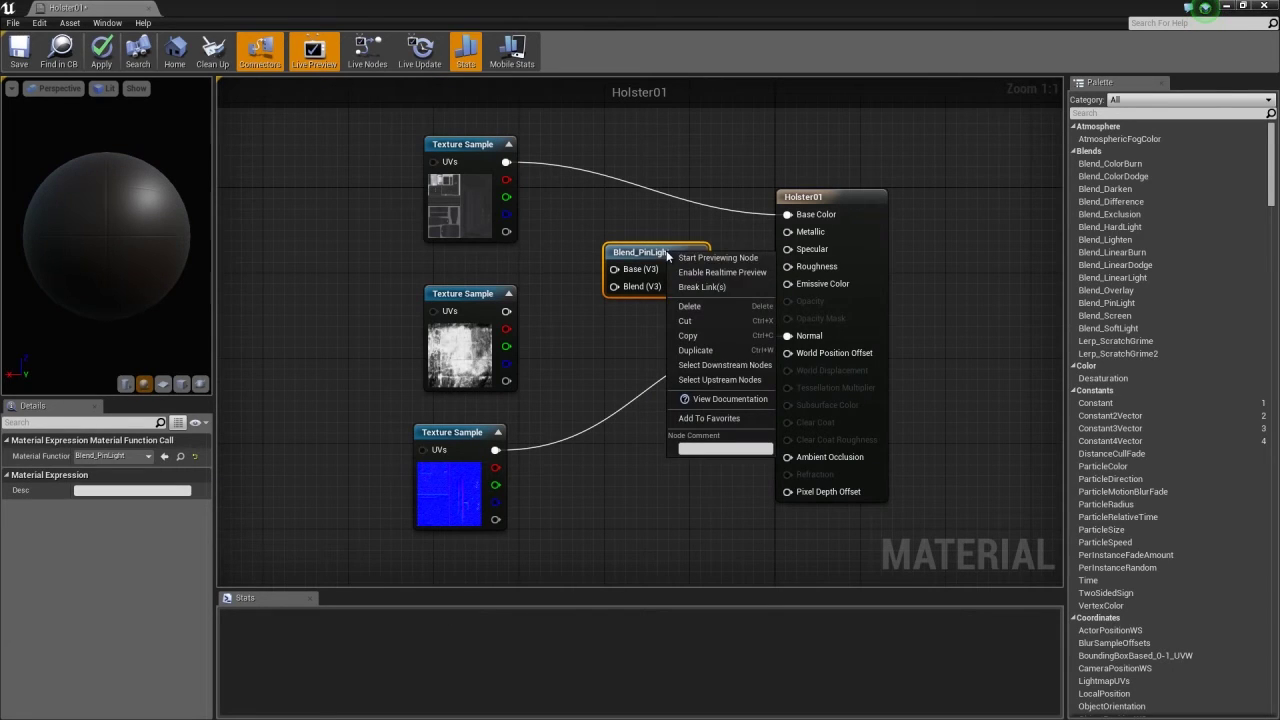
left_click(690, 306)
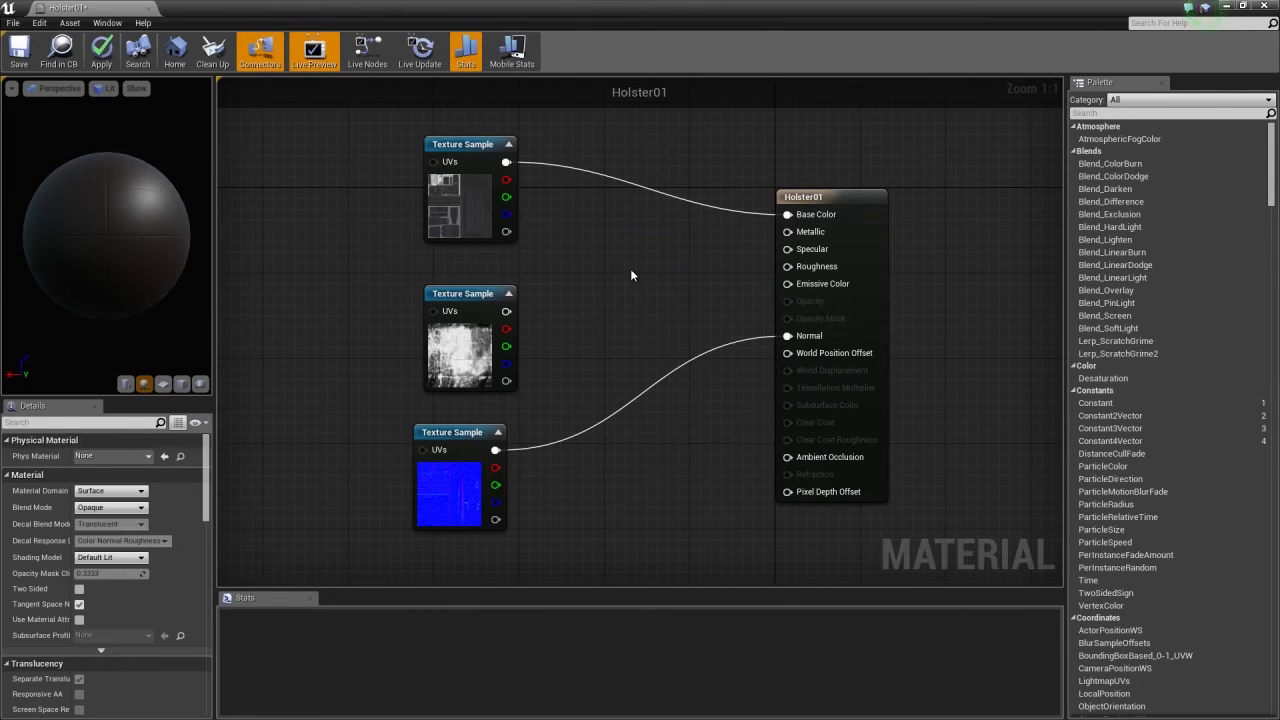
Add a Blend_Overlay node between the texture samples and the main Holster01 node.
right_click(630, 268)
type("blend")
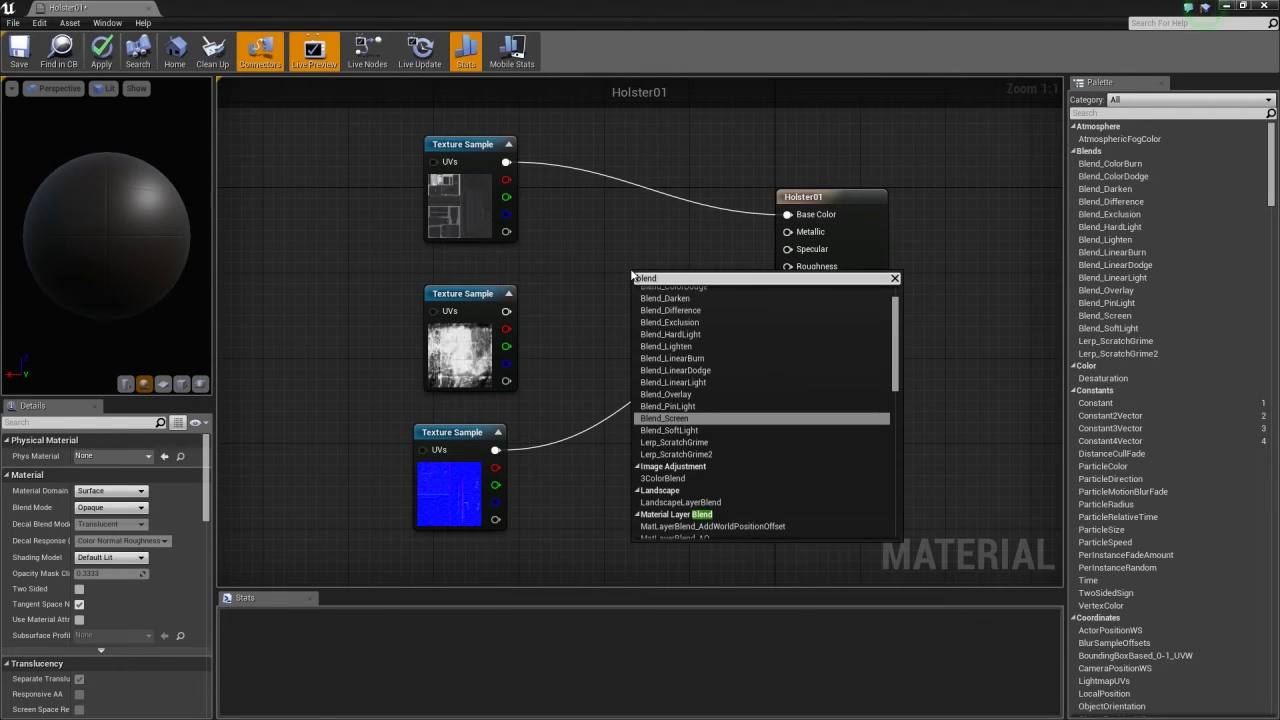
left_click(682, 394)
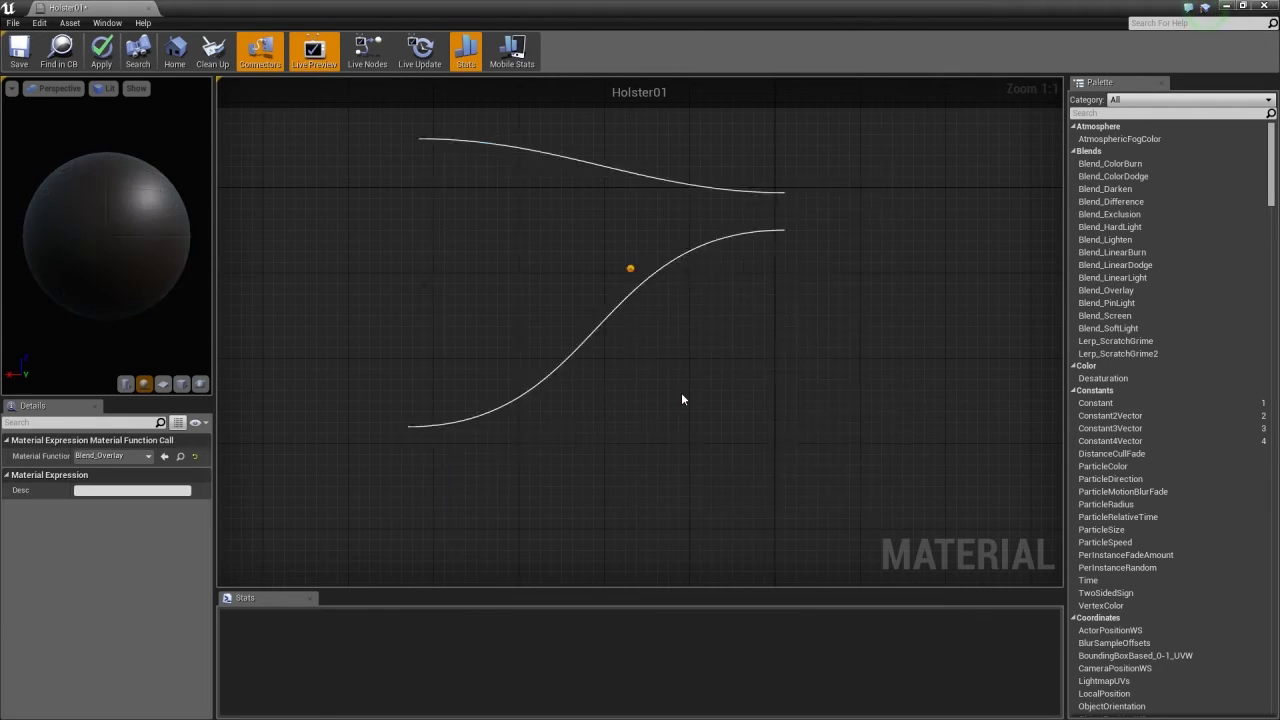
left_click_drag(674, 280, 626, 276)
Wire Blend_02 into Blend_Overlay's Blend input and the diffuse texture into Base, and route its Result to Base Color instead of the direct link.
left_click_drag(506, 311, 561, 310)
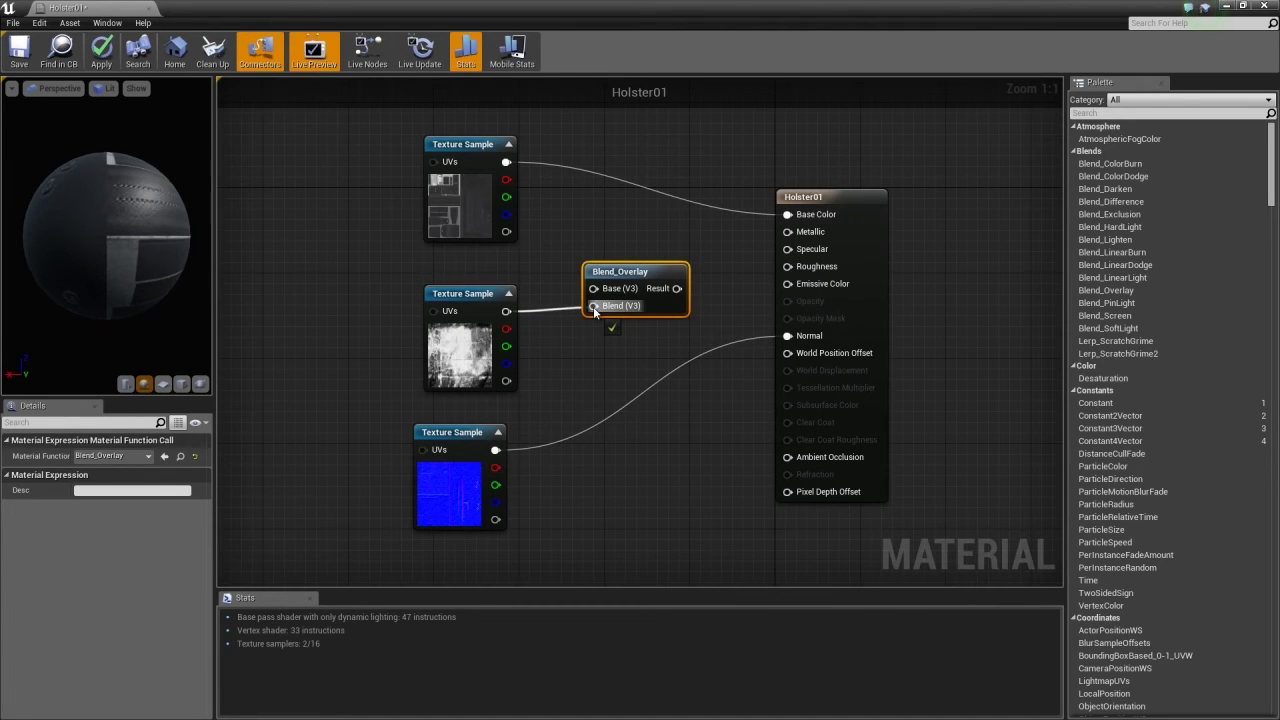
left_click_drag(593, 306, 593, 306)
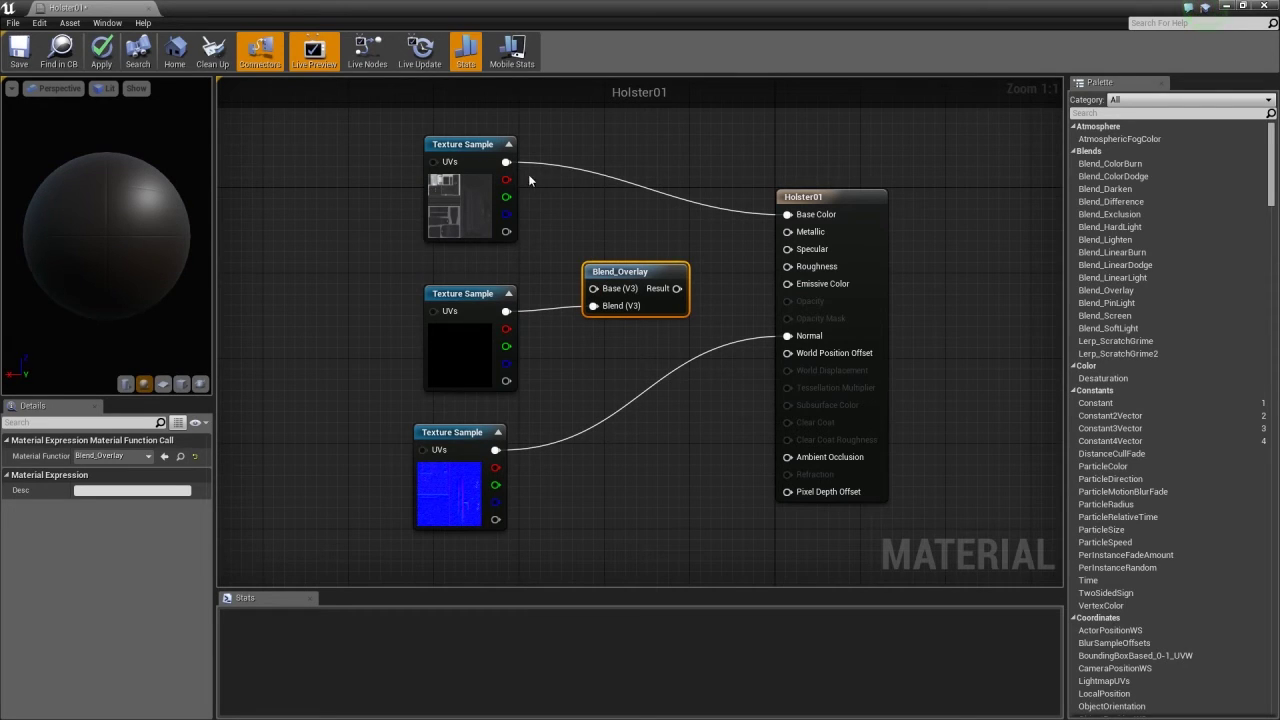
left_click_drag(505, 161, 591, 288)
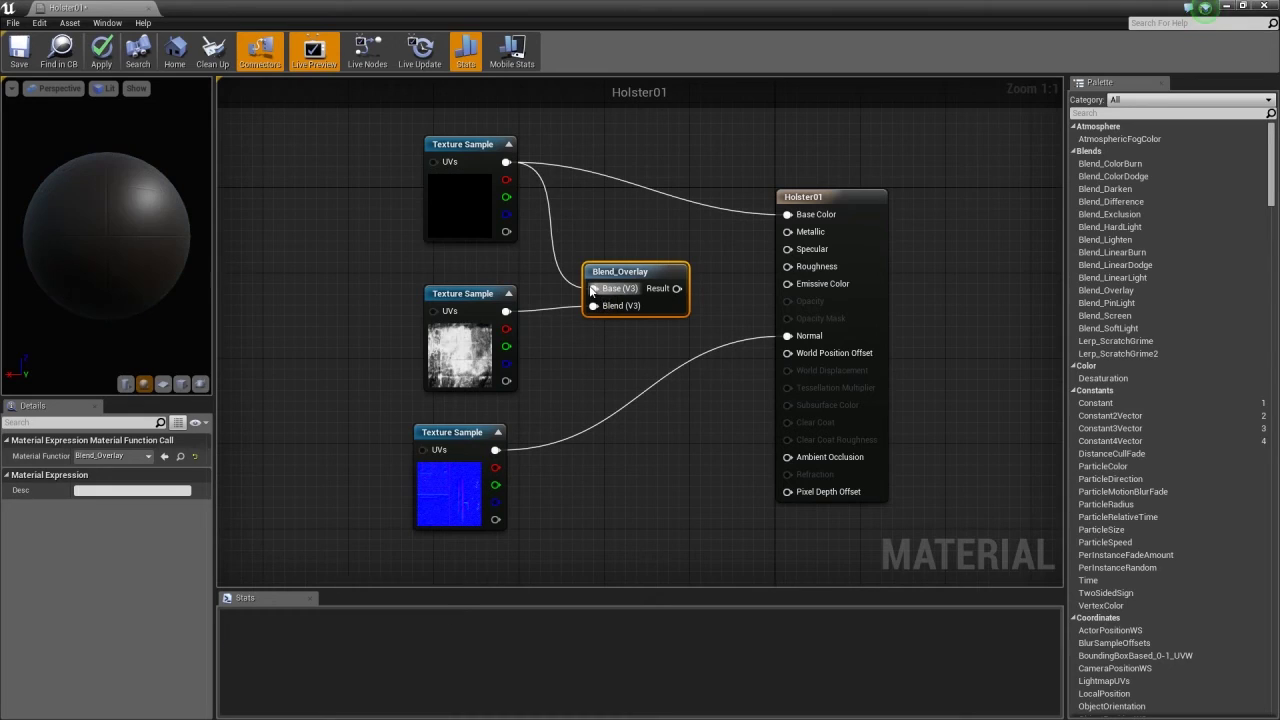
left_click(787, 214, "alt")
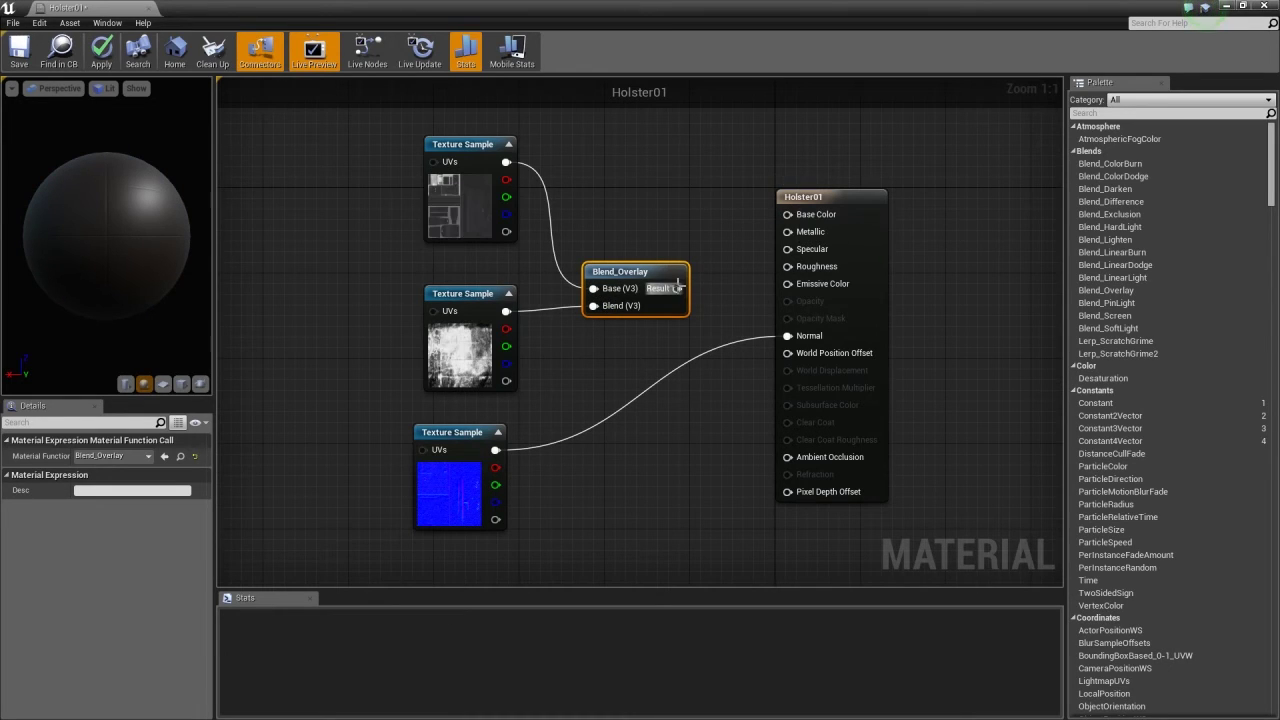
left_click_drag(789, 216, 786, 214)
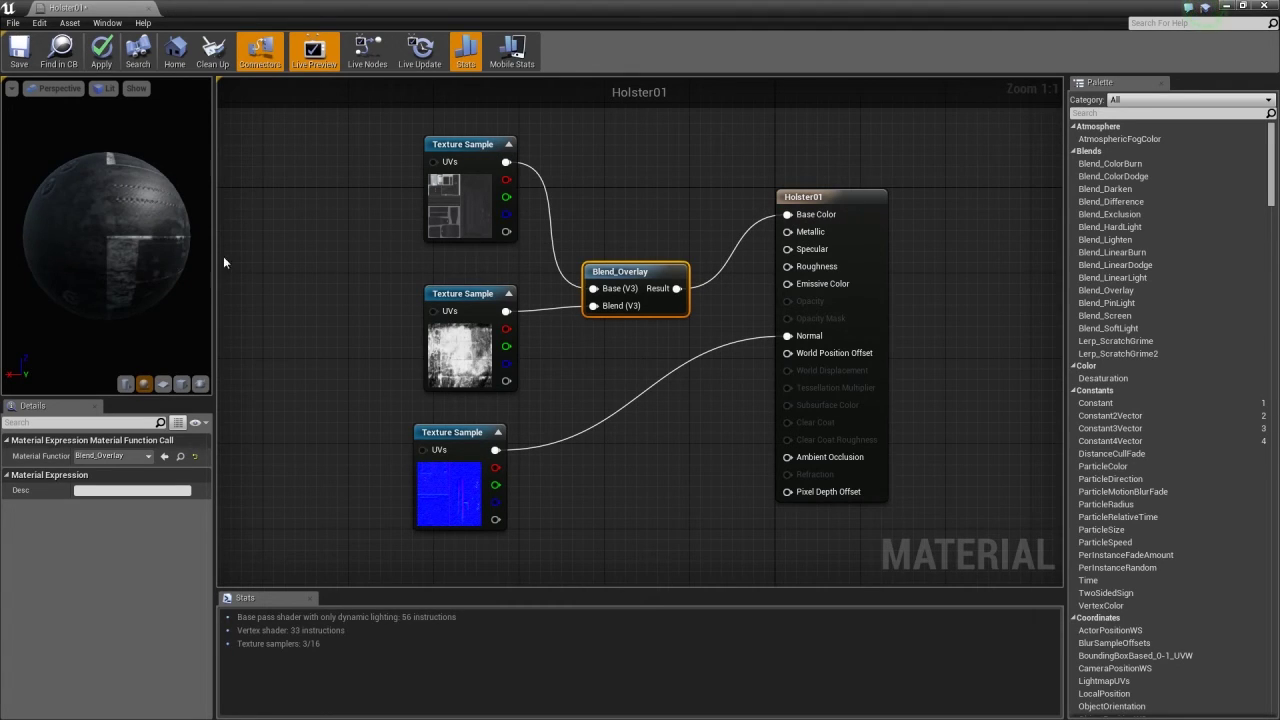
left_click_drag(137, 221, 167, 198)
left_click_drag(36, 206, 103, 197)
Replace the diffuse Texture Sample with a Constant3Vector node placed above the Blend_02 texture.
left_click_drag(470, 150, 417, 126)
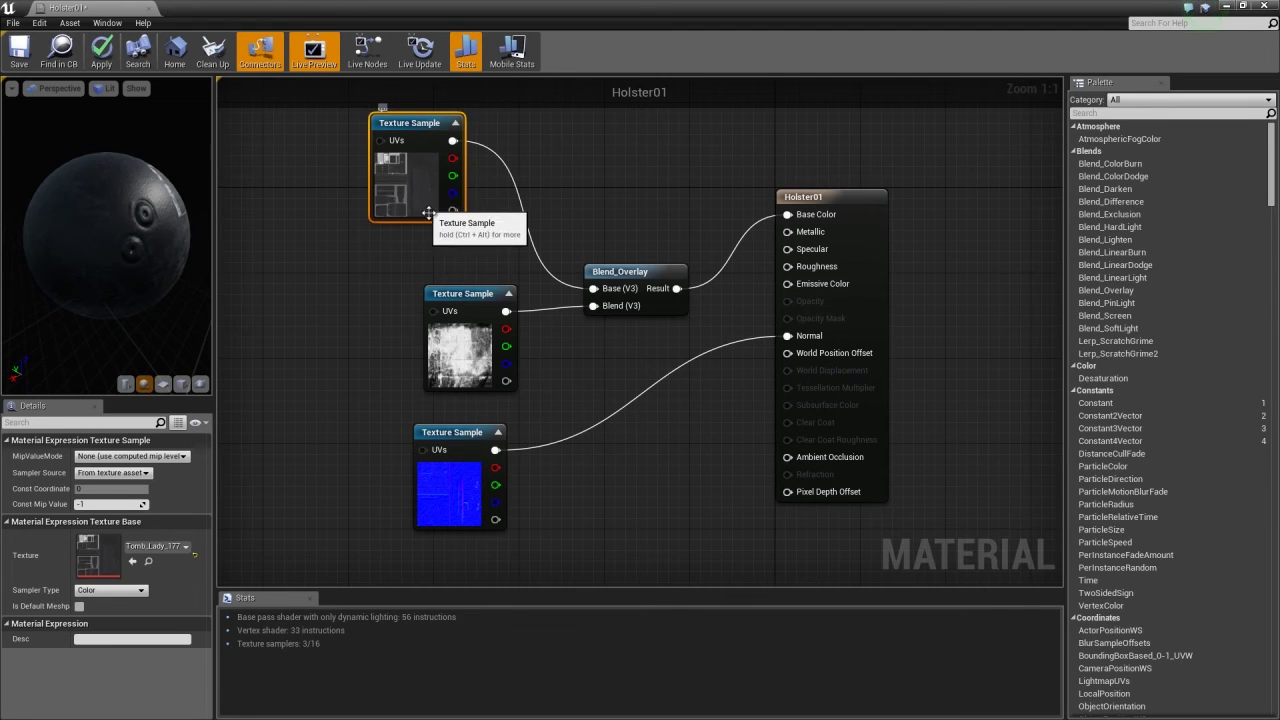
right_click_drag(312, 224, 314, 262)
right_click(515, 160)
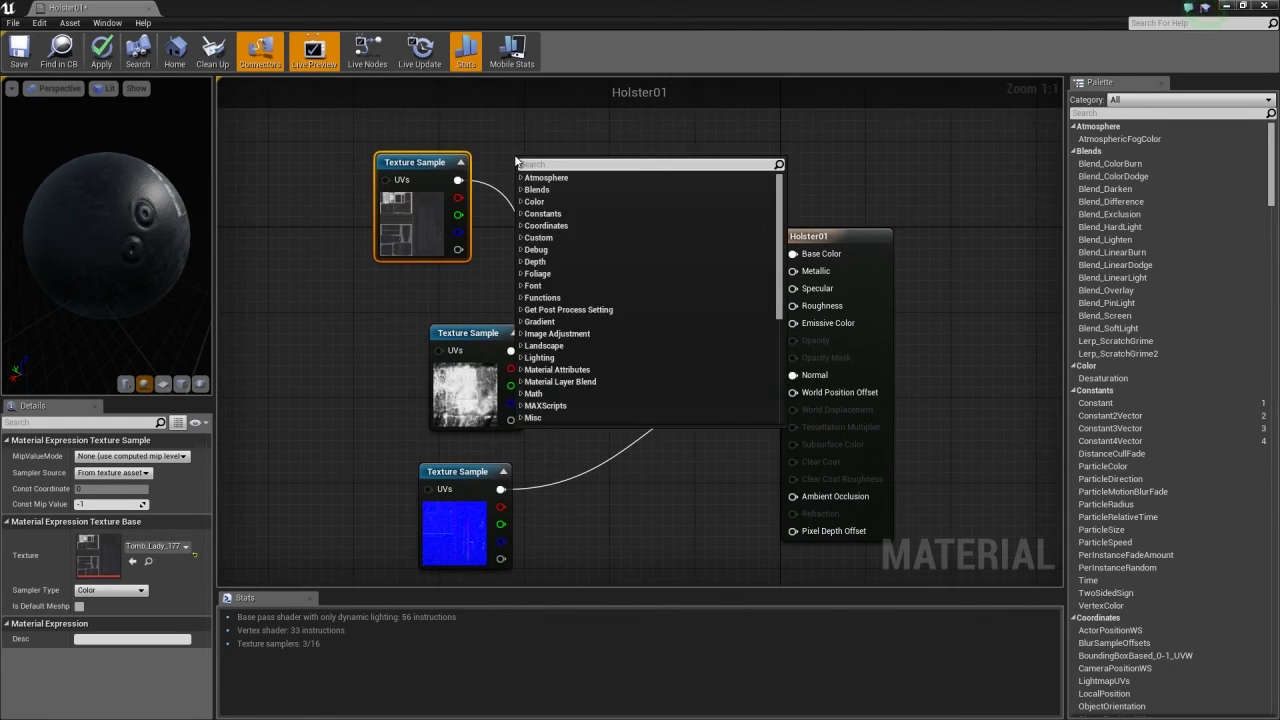
type("con")
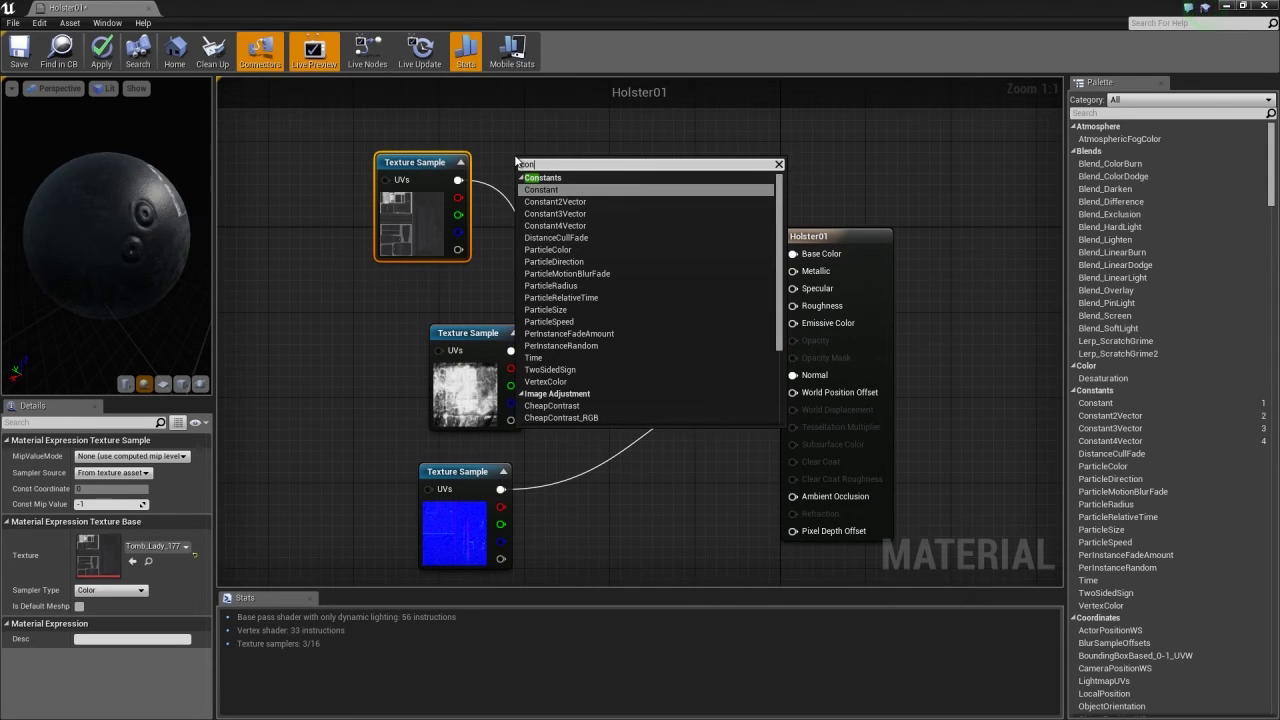
left_click(544, 213)
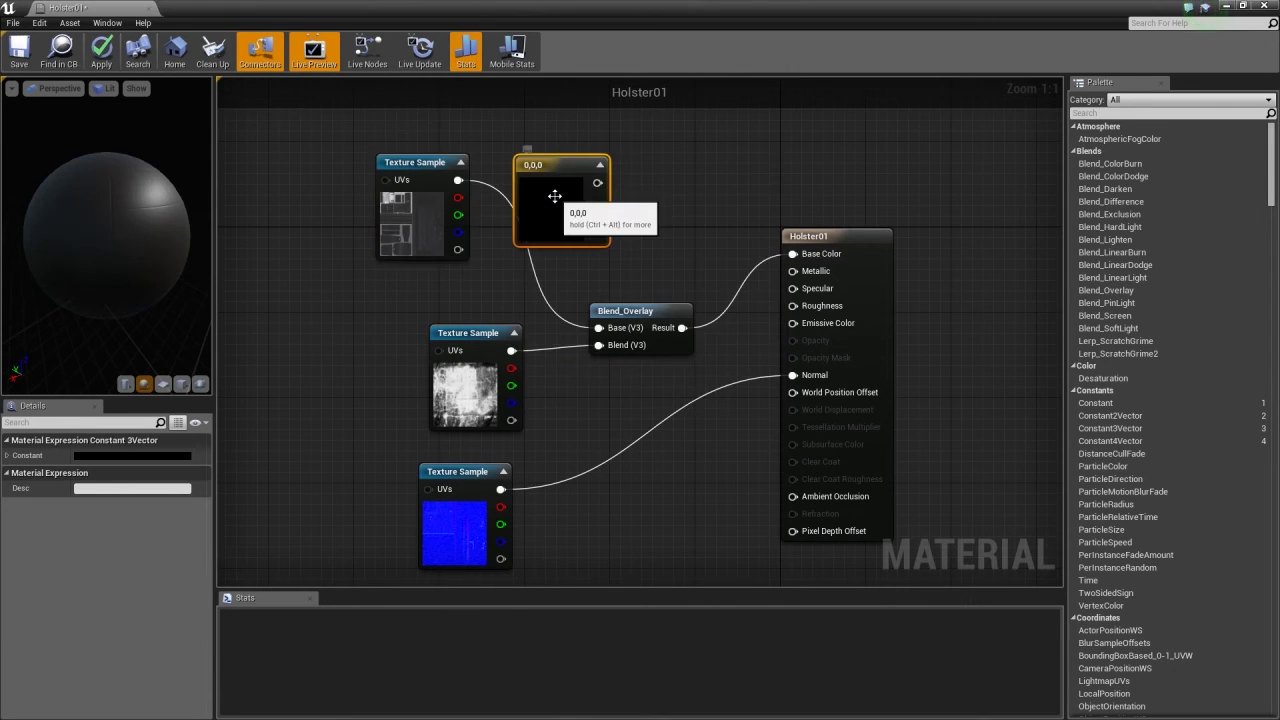
left_click(425, 164)
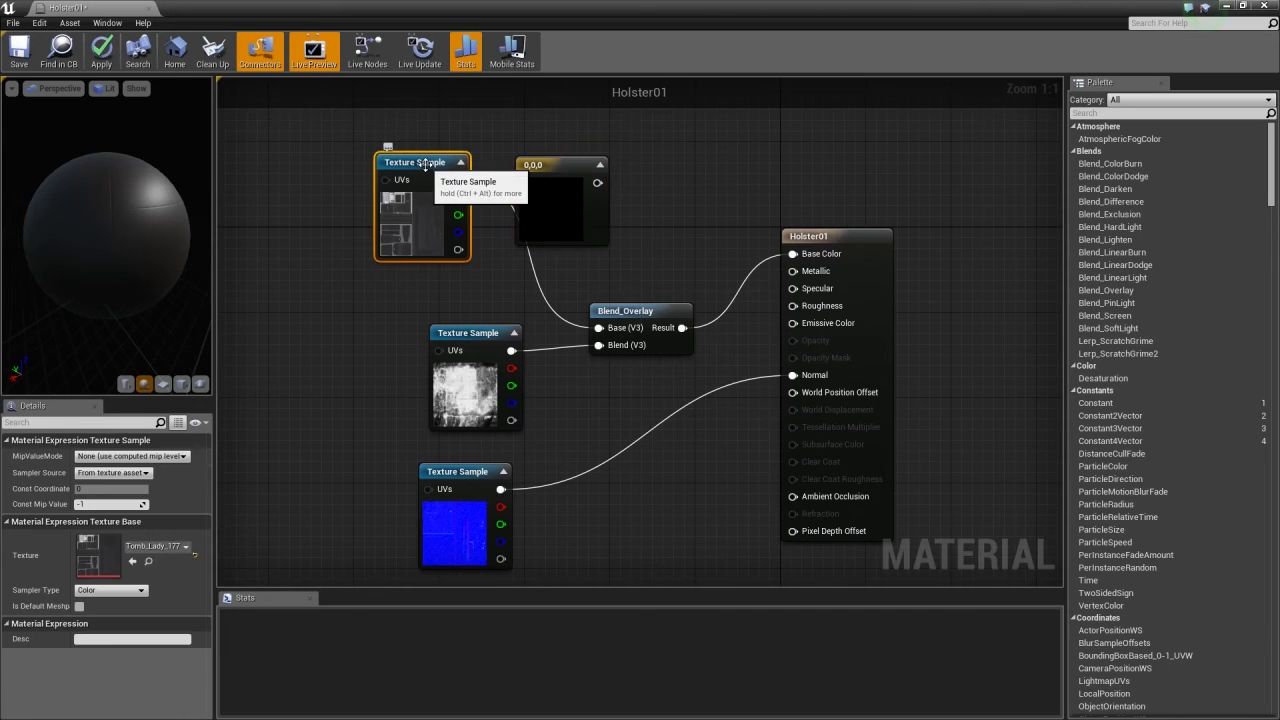
key("Delete")
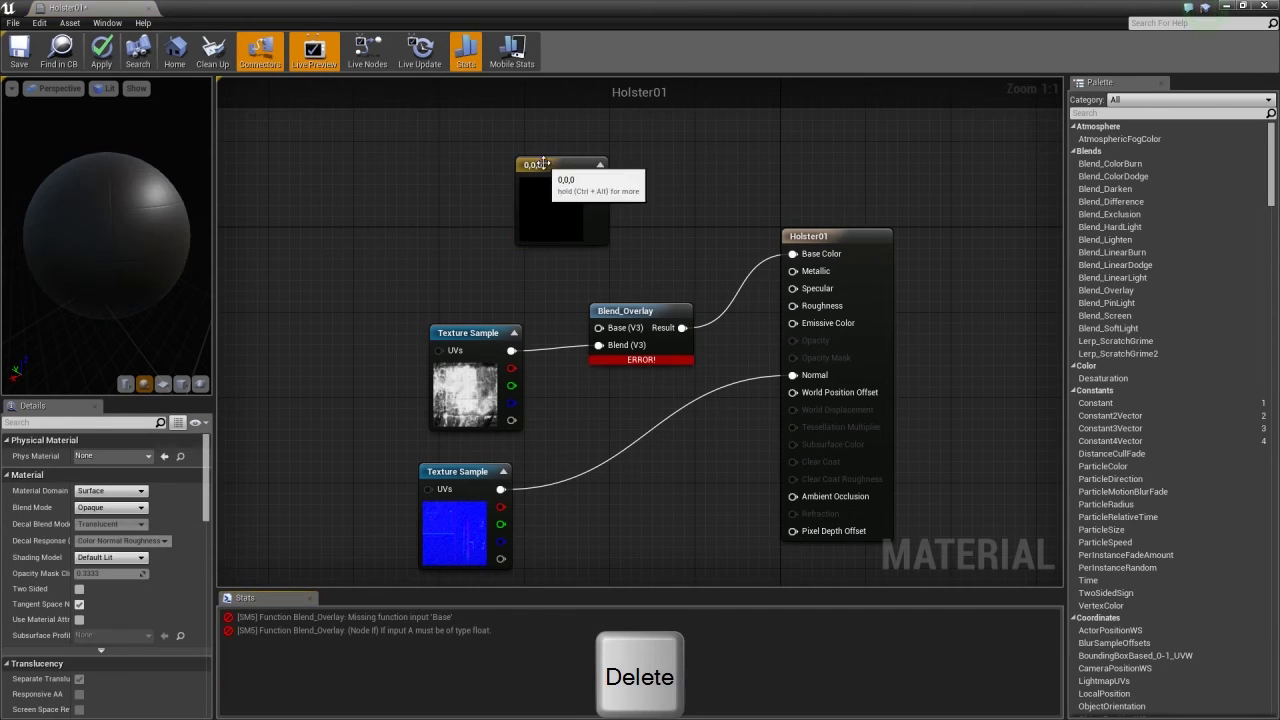
left_click_drag(529, 175, 441, 203)
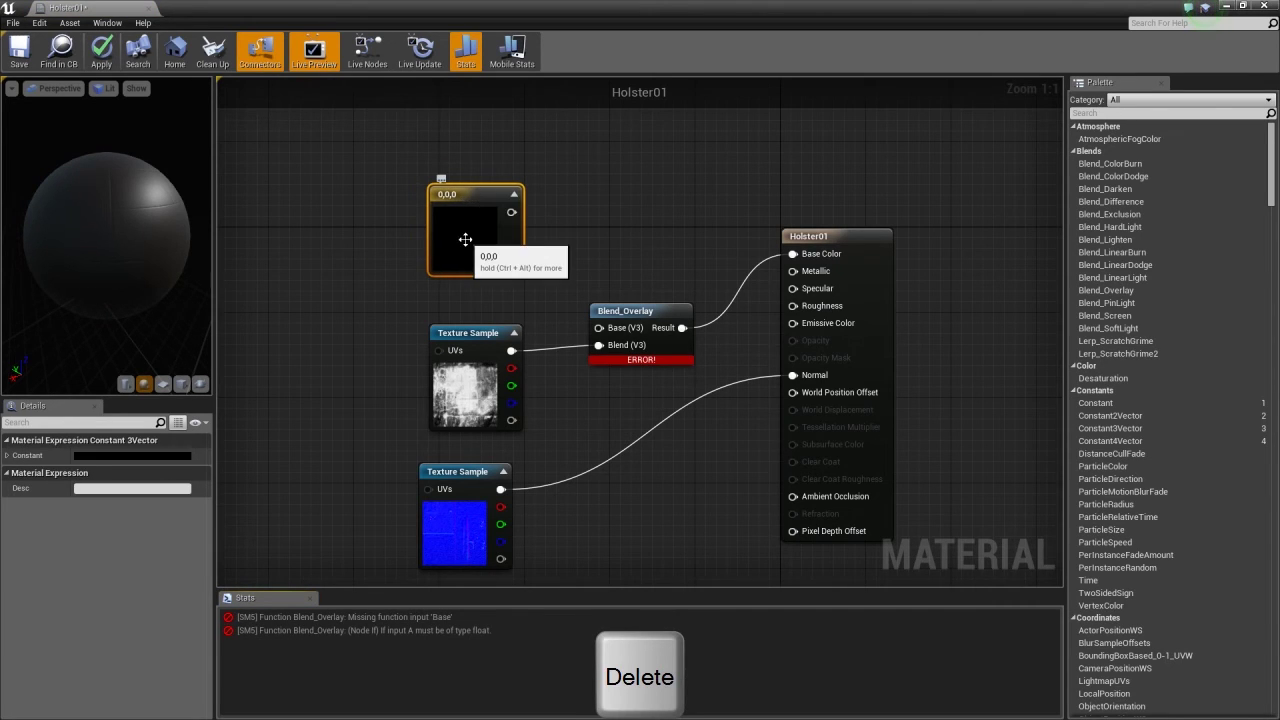
Set the Constant3Vector to a dark brown of R 0.045, G 0.025, B 0.011, with sRGB previewing enabled.
double_click(465, 239)
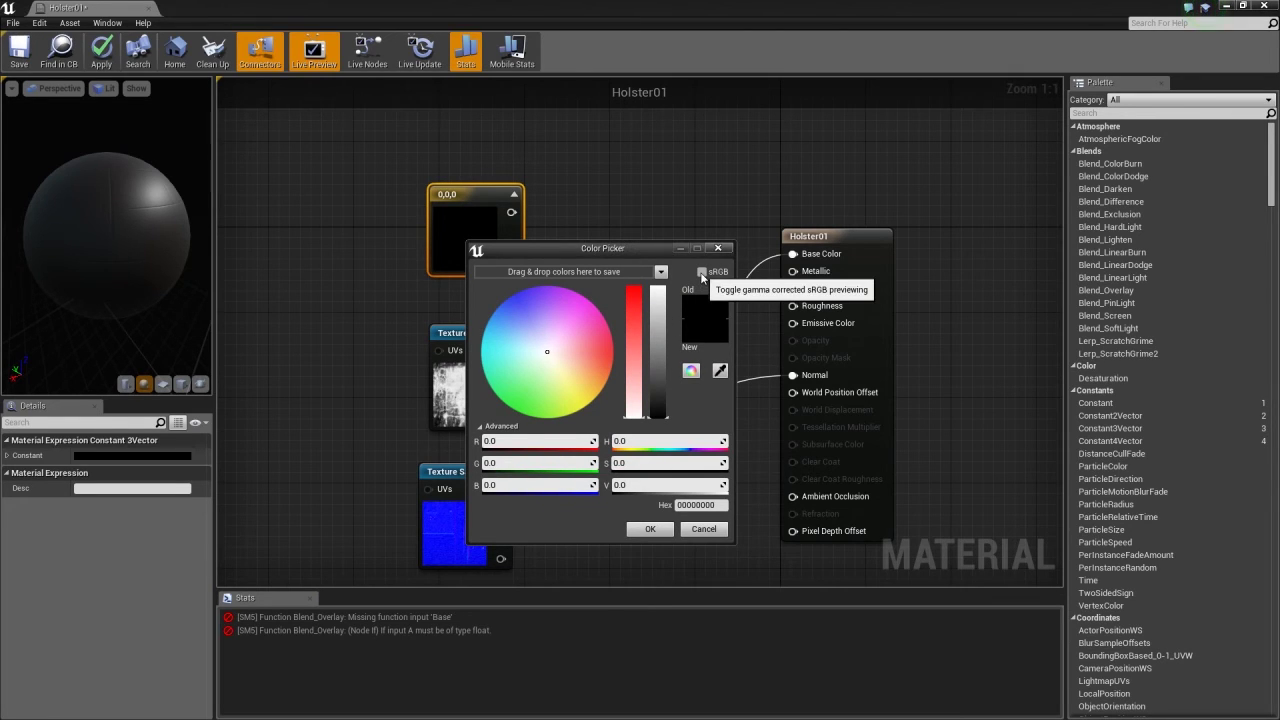
left_click(702, 272)
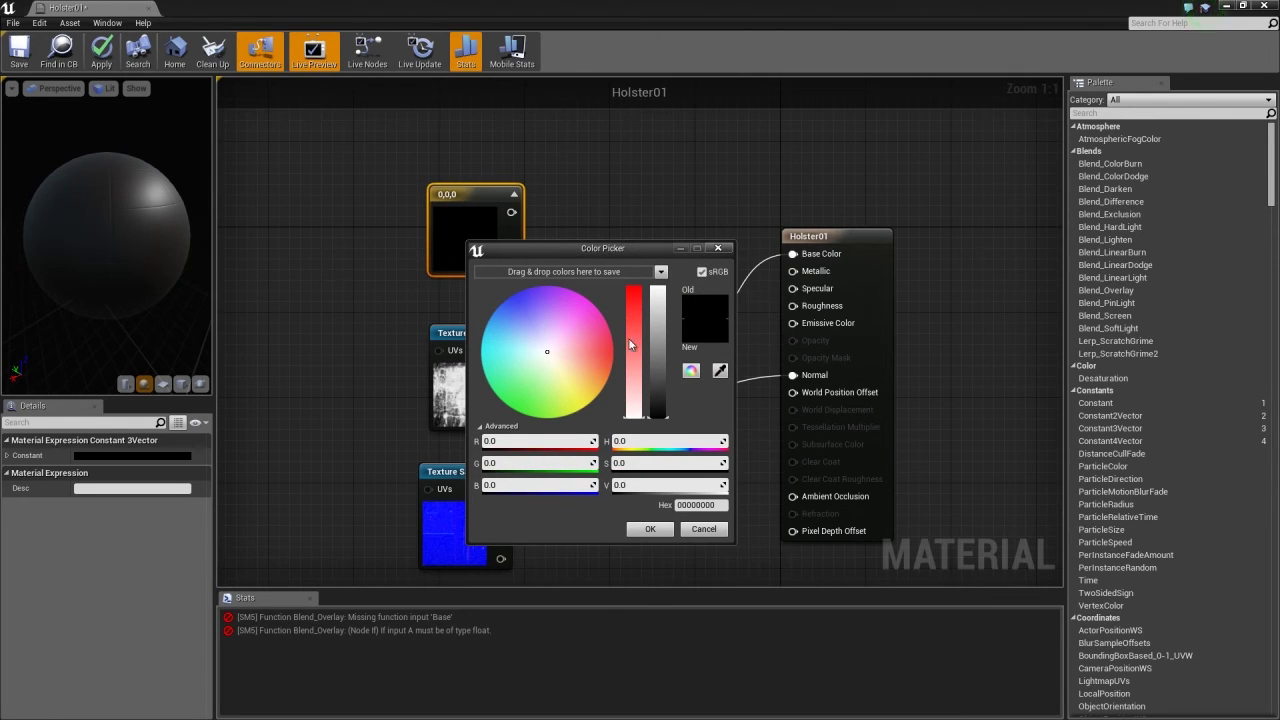
left_click_drag(585, 368, 593, 372)
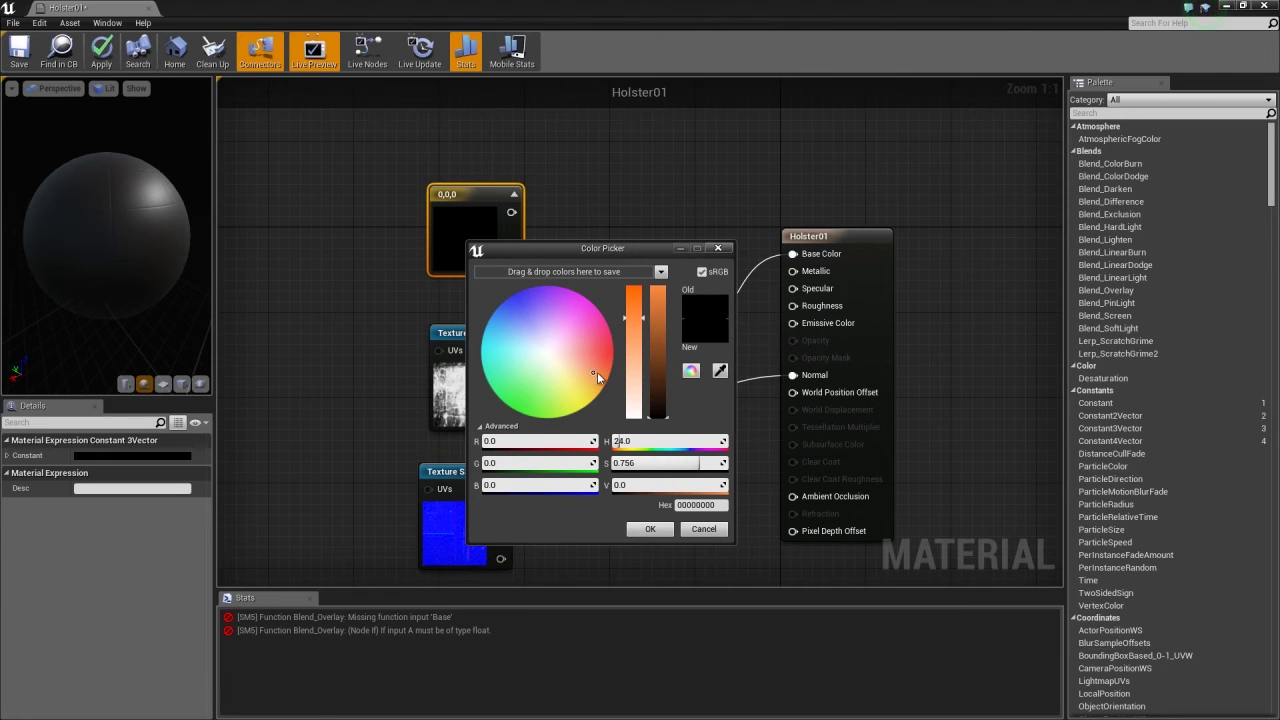
left_click_drag(651, 403, 652, 414)
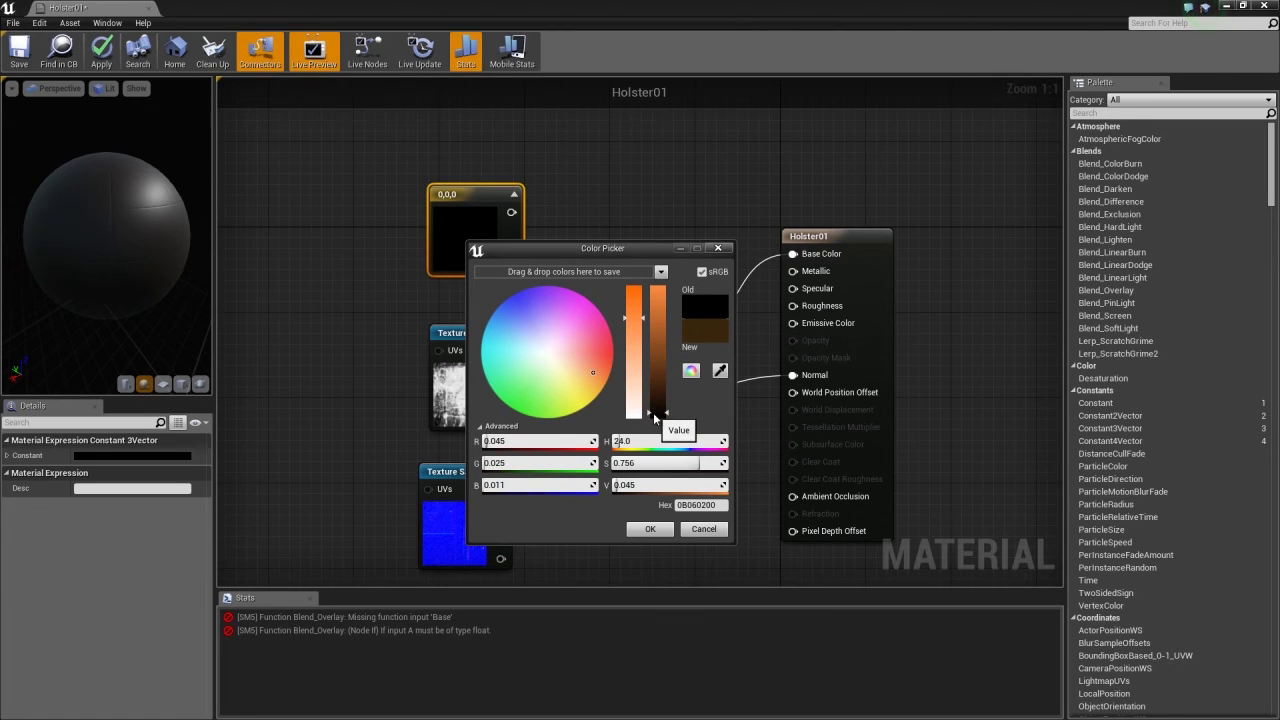
left_click(656, 533)
Connect the brown constant to Blend_Overlay's Base input, check the preview sphere, and save the Holster01 material.
left_click_drag(531, 222, 597, 331)
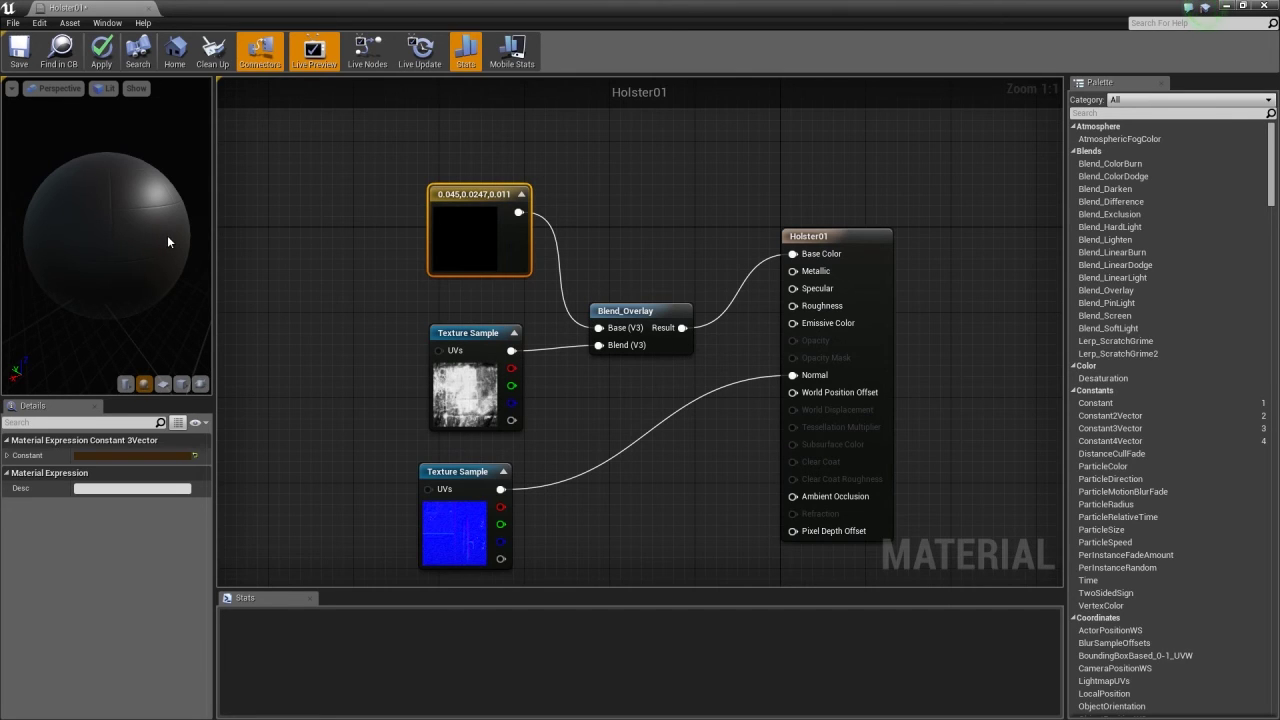
mouse_move(162, 233)
left_mouse_down()
mouse_move(0, 172)
mouse_move(37, 239)
mouse_move(166, 228)
left_mouse_up()
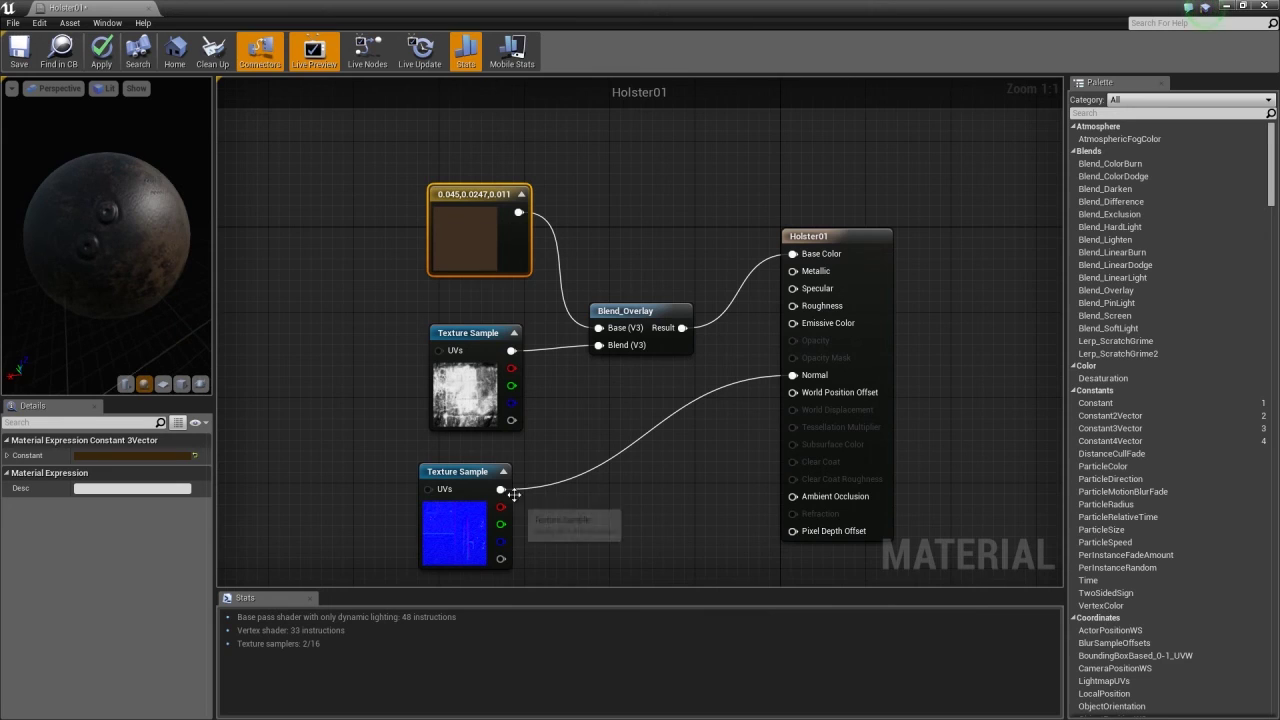
left_click_drag(160, 276, 389, 197)
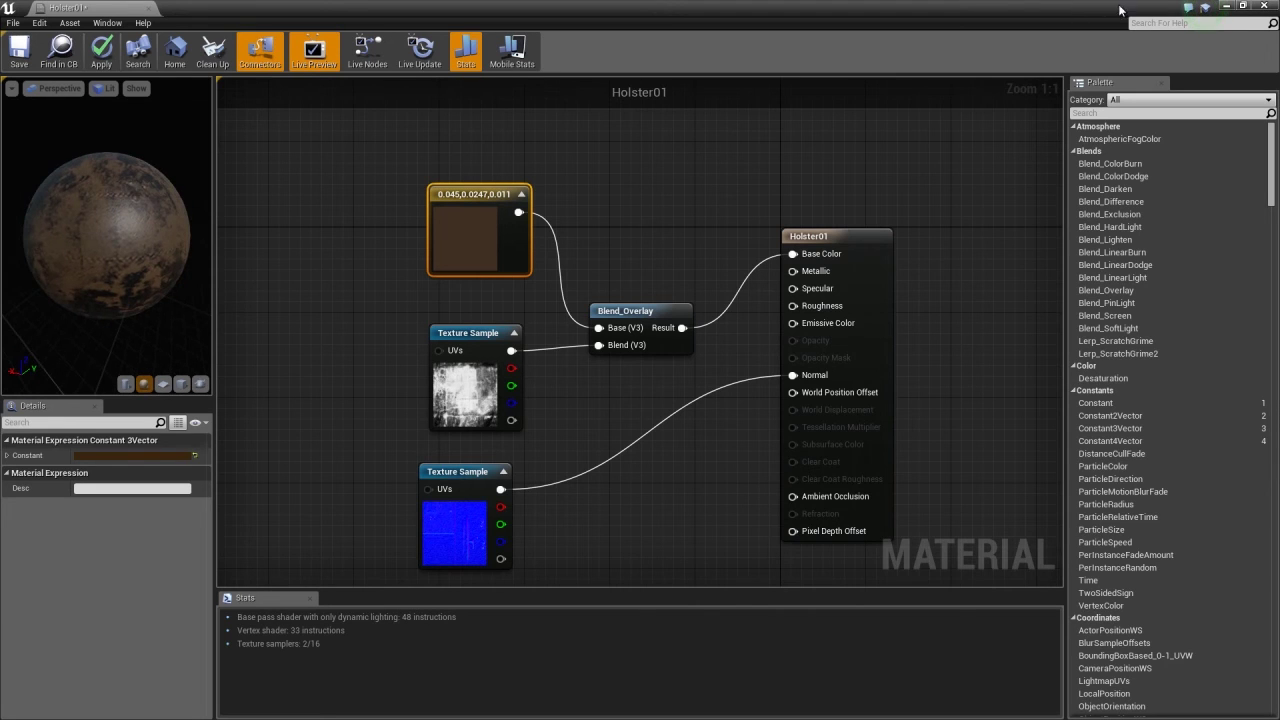
left_click(1243, 8)
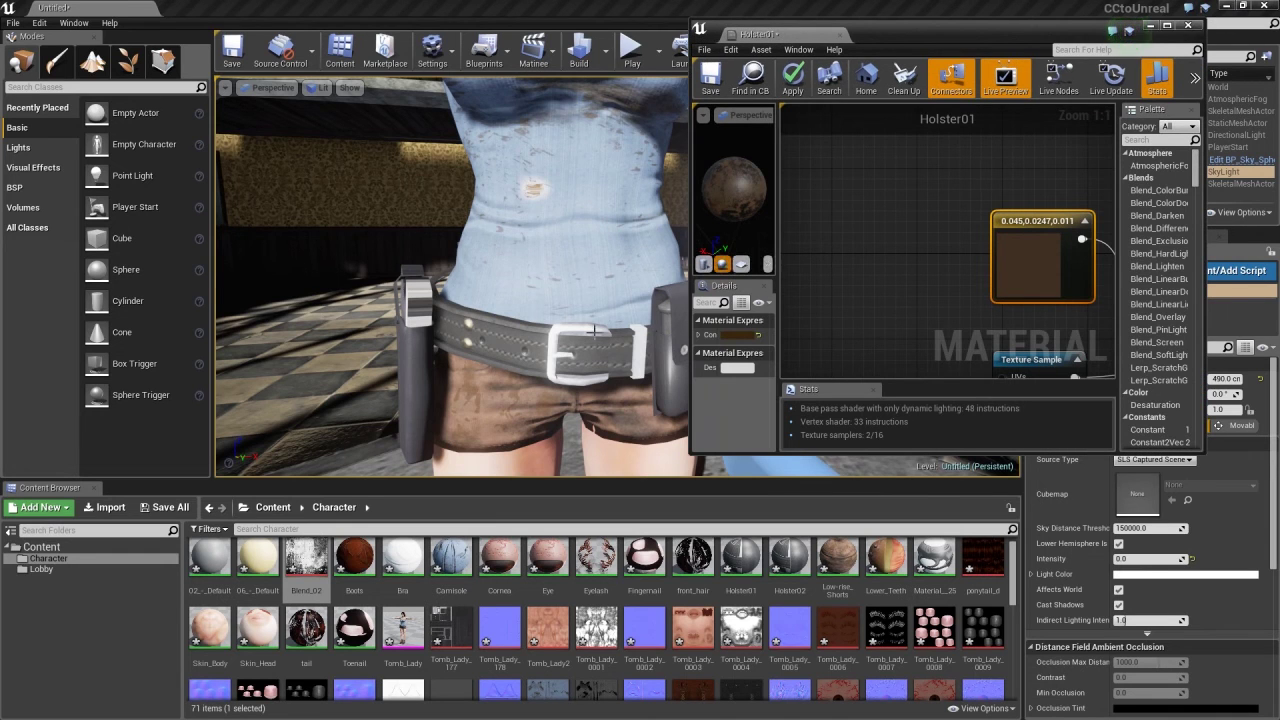
left_click(716, 77)
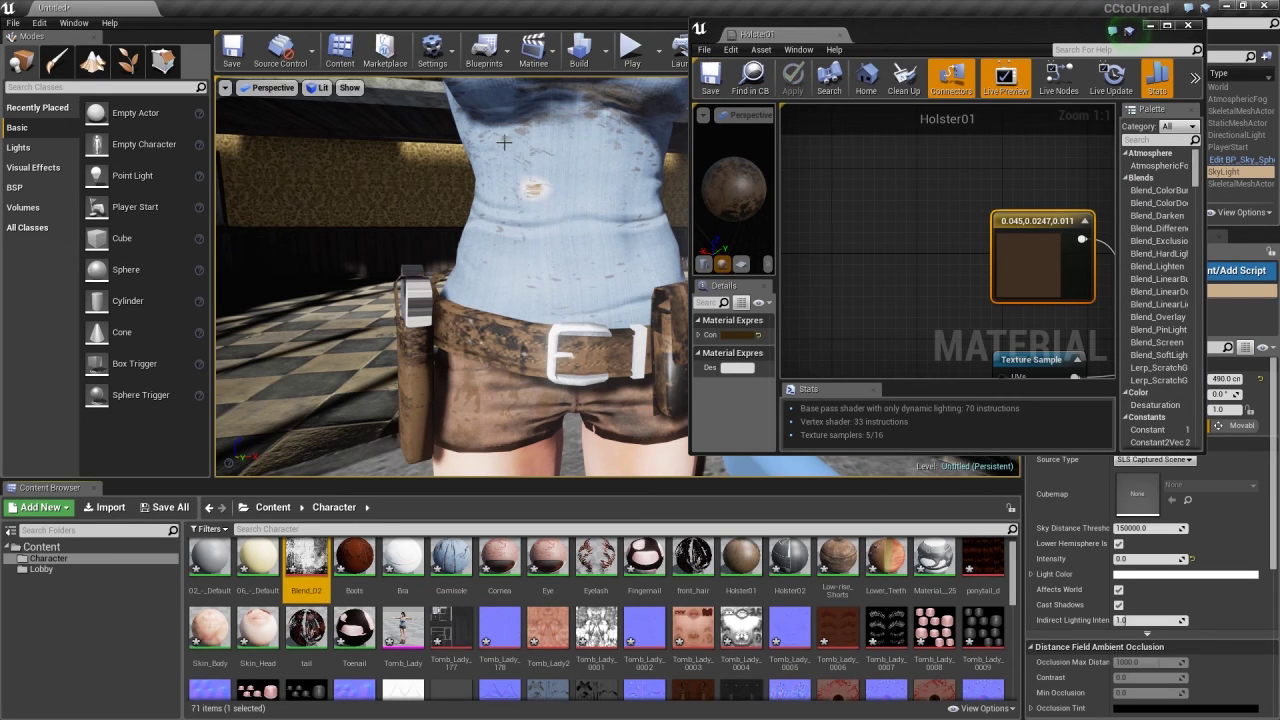
Examine the character's belt and holsters from several angles in the level, and the upper body and face.
left_click_drag(594, 274, 623, 282, "alt")
scroll(623, 282, "down", 5)
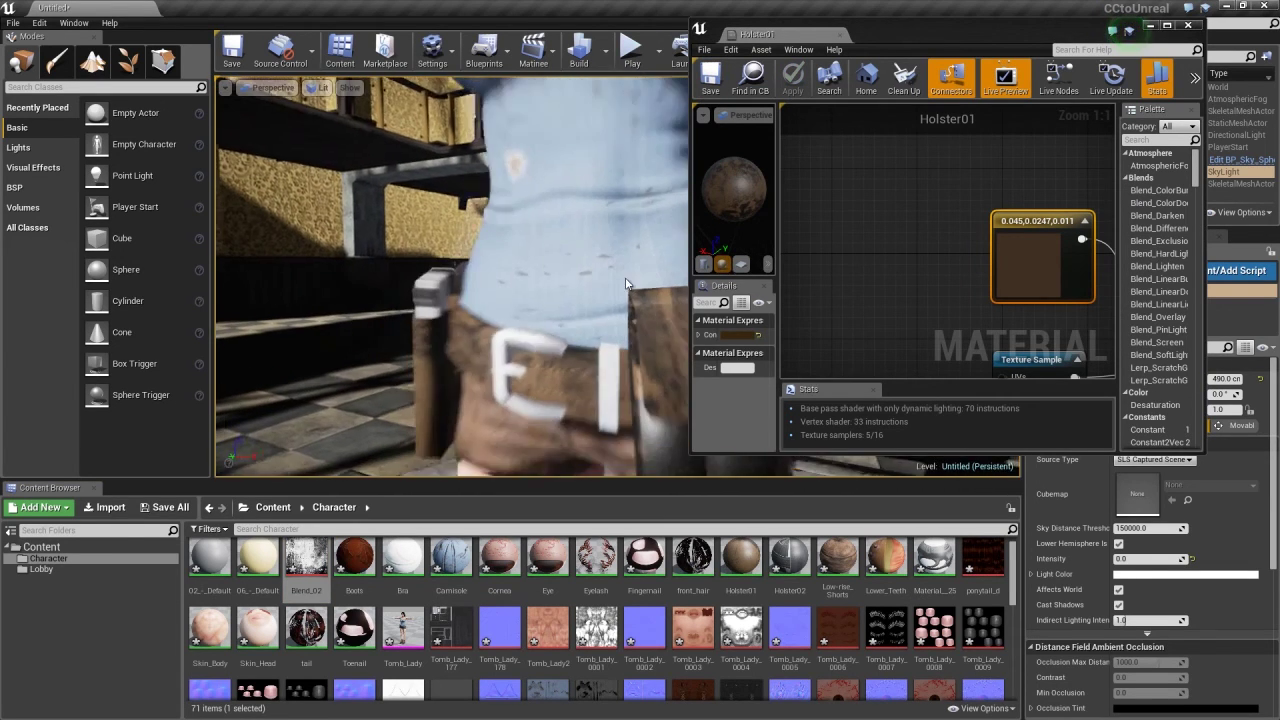
left_click_drag(623, 279, 494, 306)
right_click_drag(494, 306, 566, 306, "alt")
left_click_drag(507, 310, 406, 359, "alt")
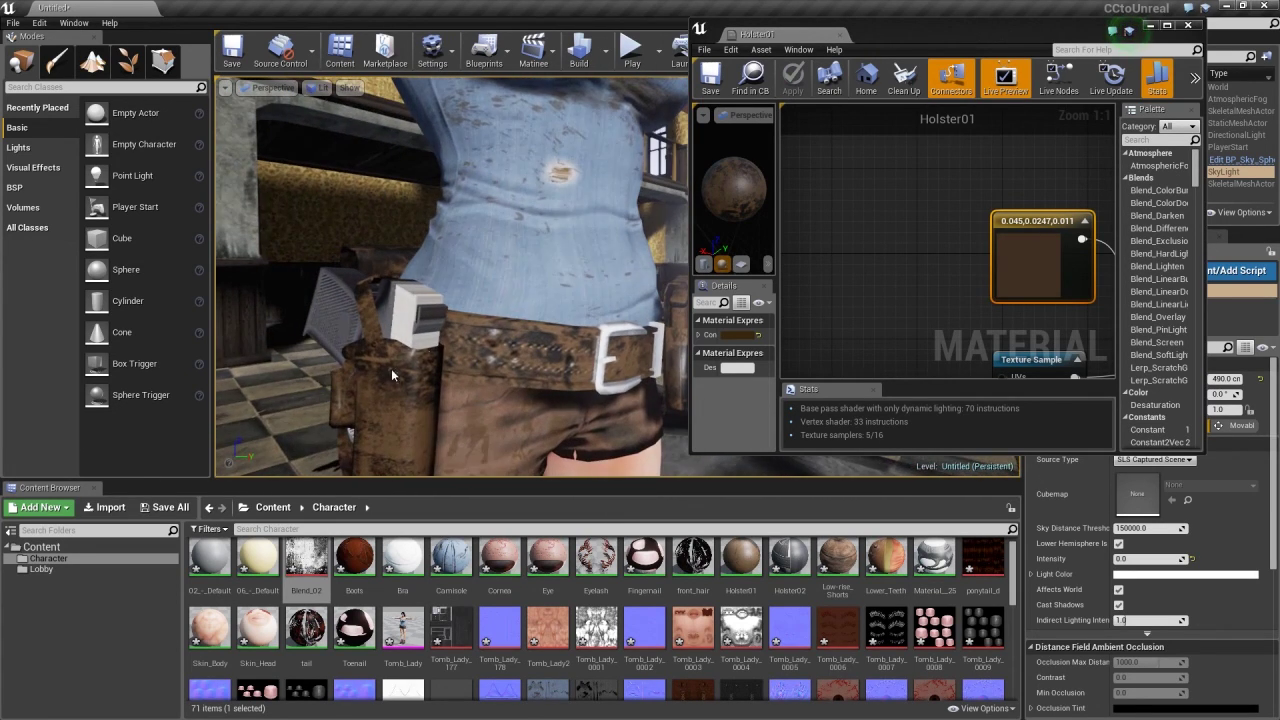
left_click_drag(523, 359, 615, 254)
left_click_drag(581, 148, 538, 211)
scroll(504, 273, "up", 3)
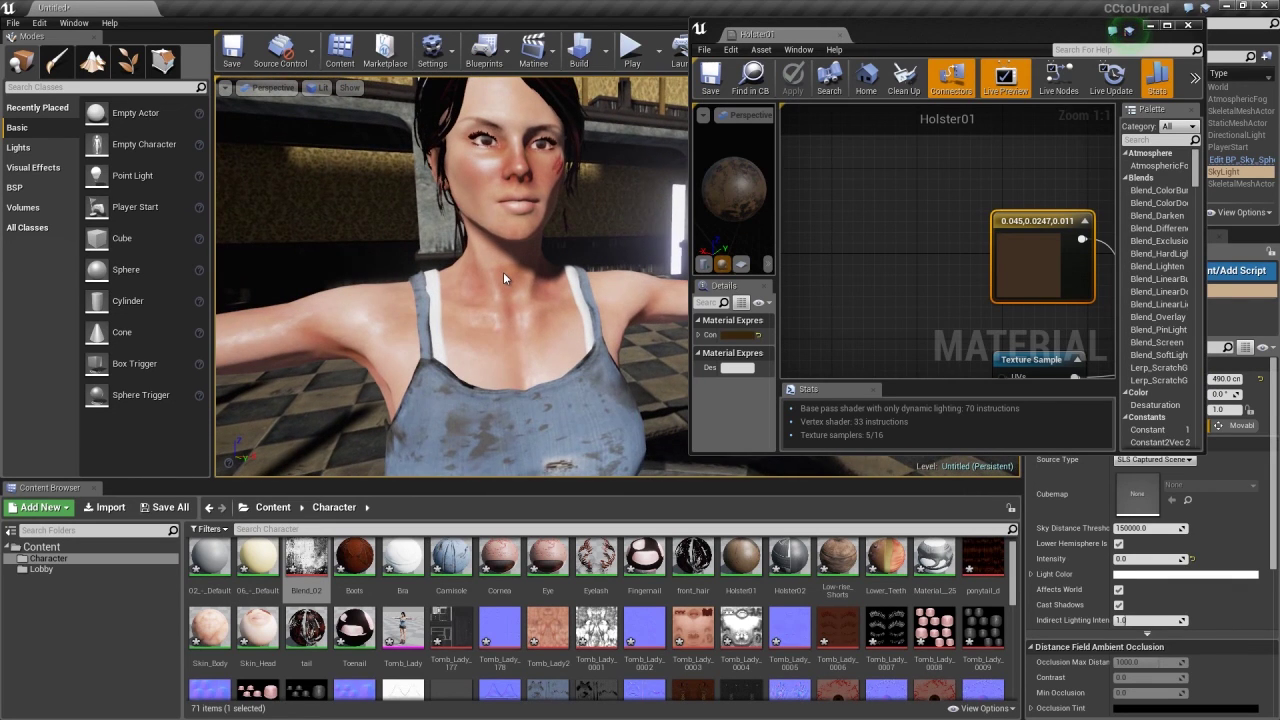